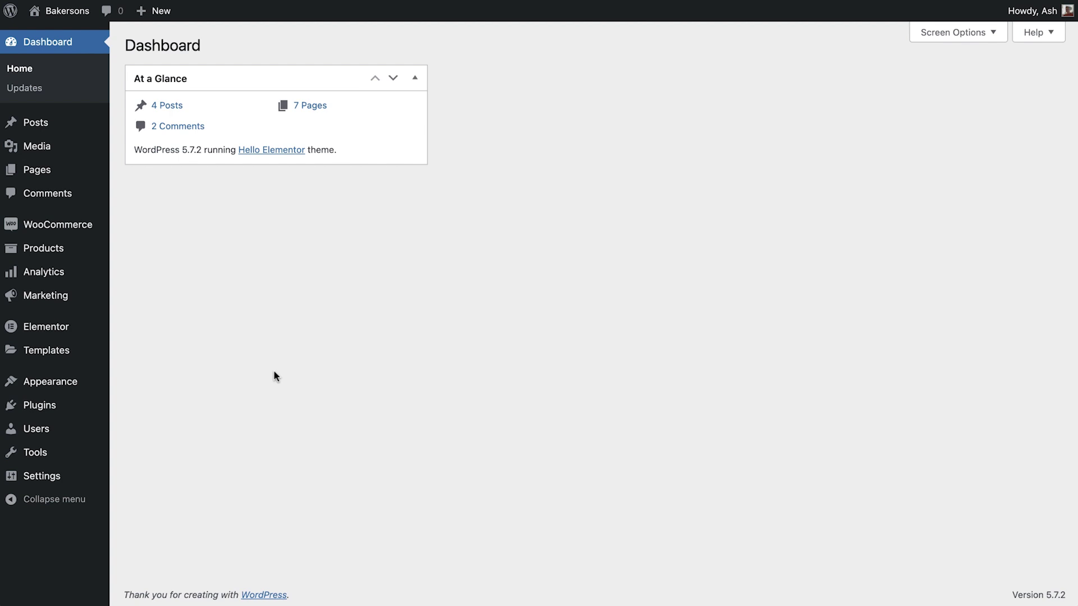
Open the Elementor Theme Builder from the WordPress dashboard and switch to its new visual version.
mouse_move(91, 357)
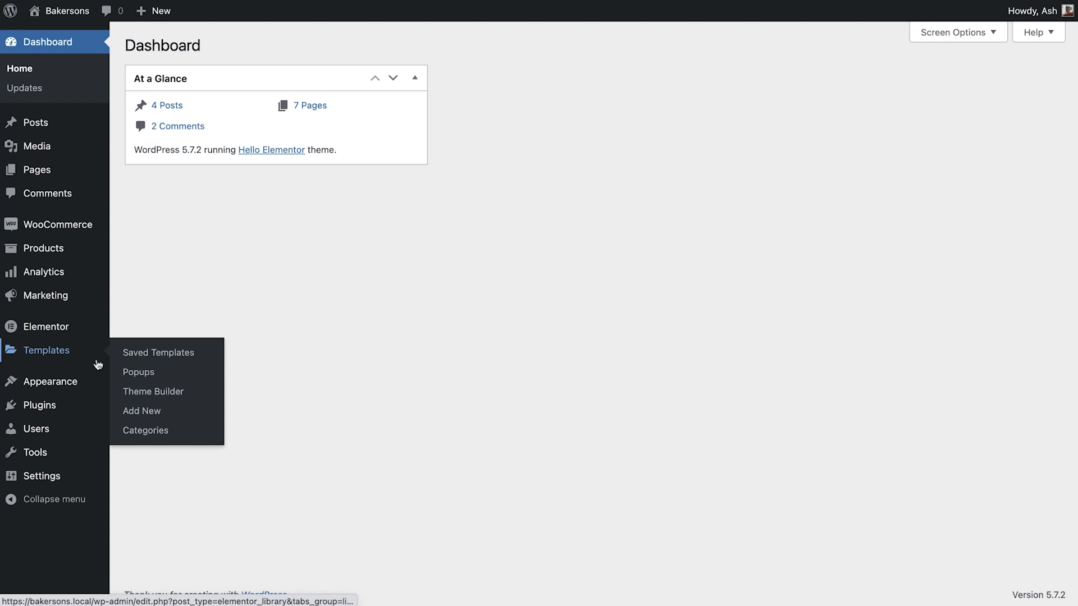
click(156, 394)
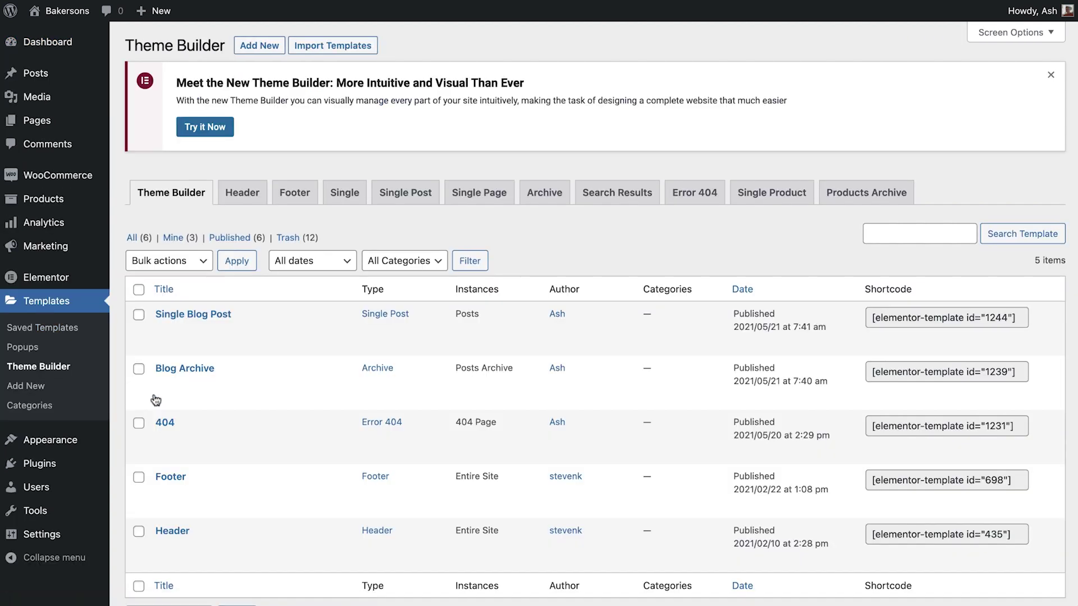
click(211, 130)
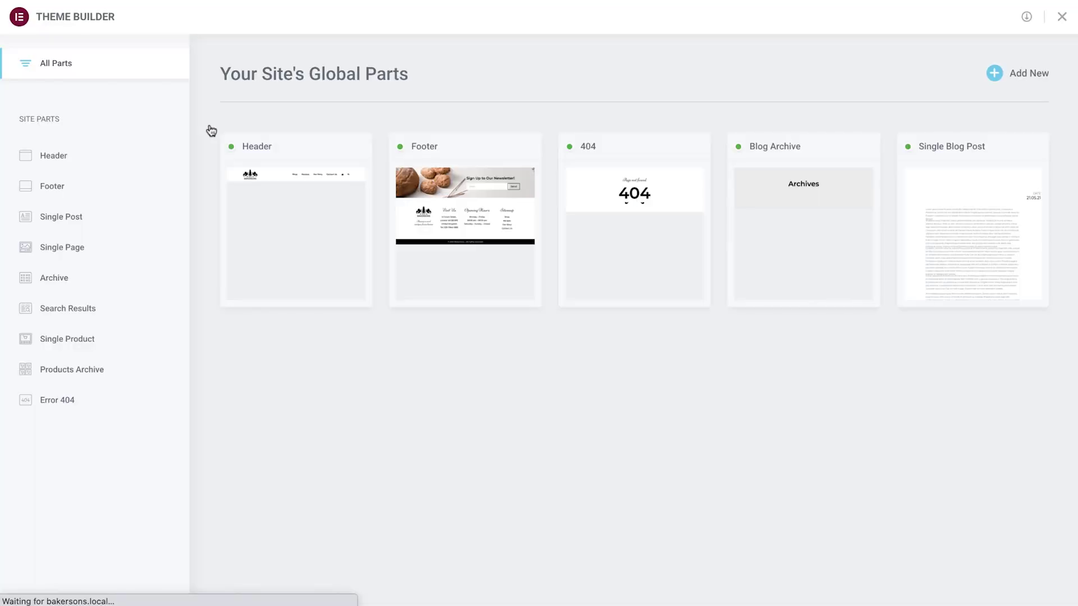
View the Footer part's details, including its display conditions, and return to the overview of all site parts.
mouse_move(233, 221)
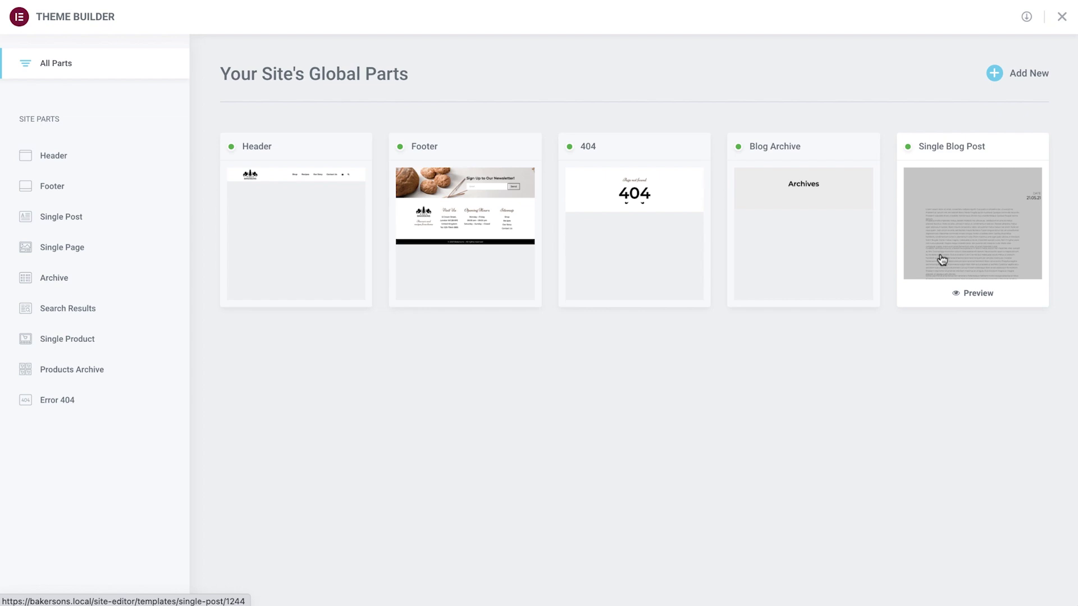
click(464, 227)
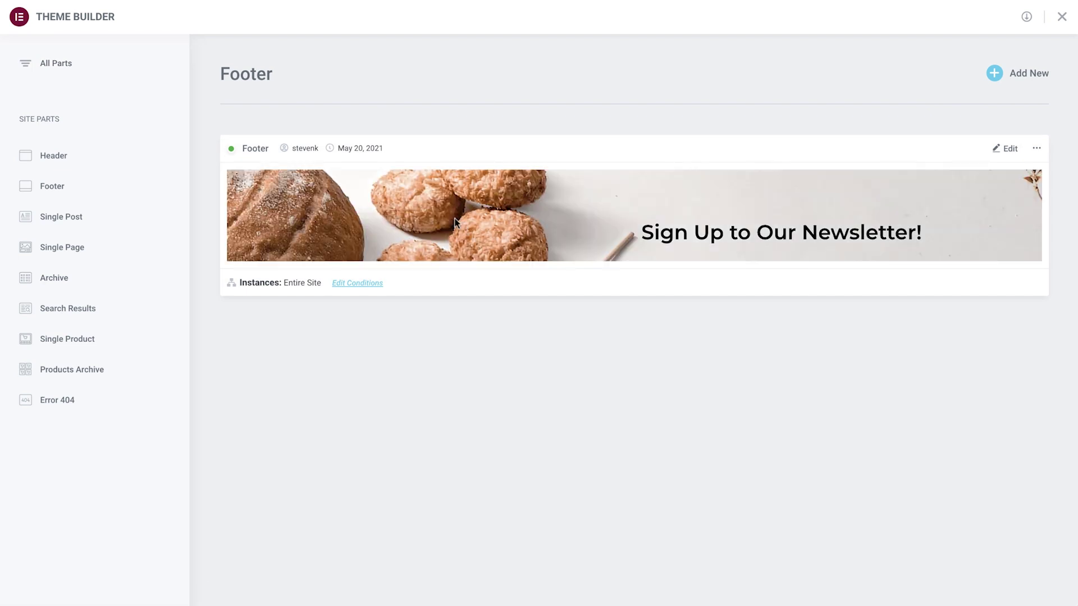
click(118, 76)
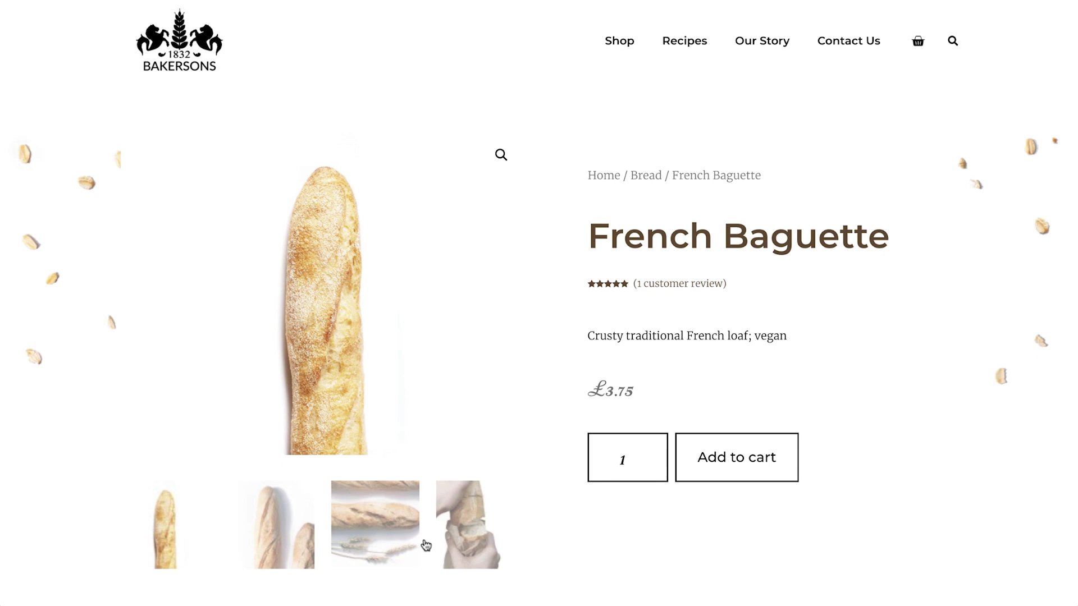
Preview the second and third gallery images on the live French Baguette page and raise its quantity to 3.
click(302, 532)
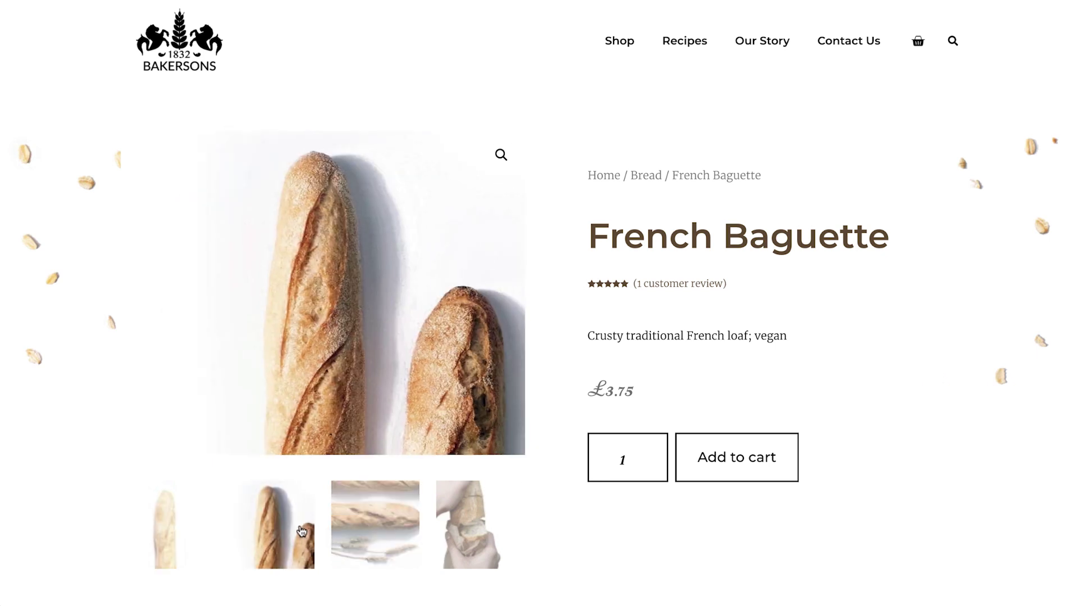
click(360, 532)
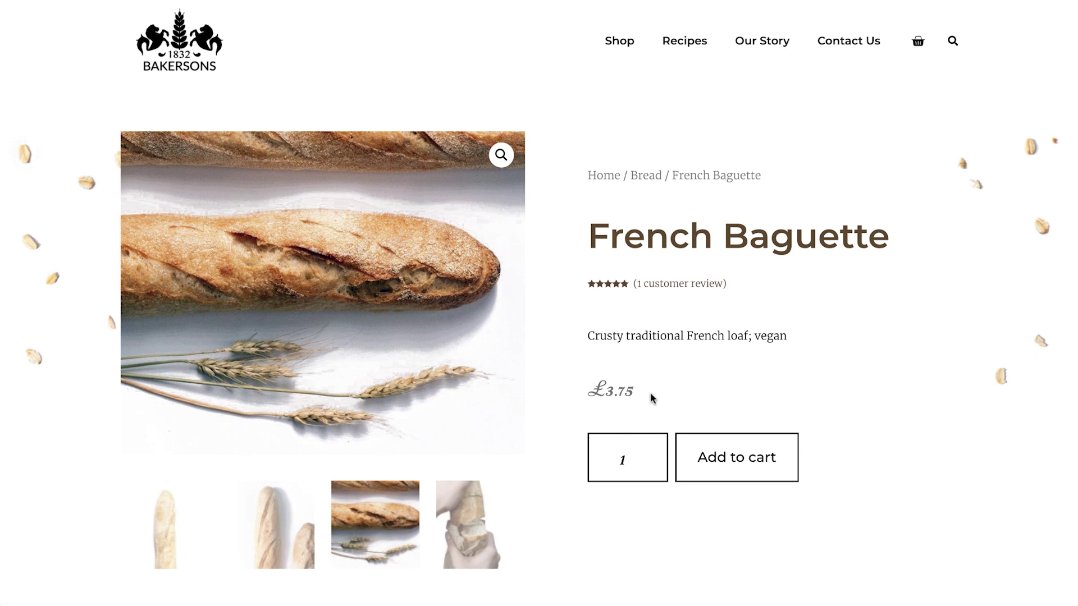
click(660, 448)
click(661, 449)
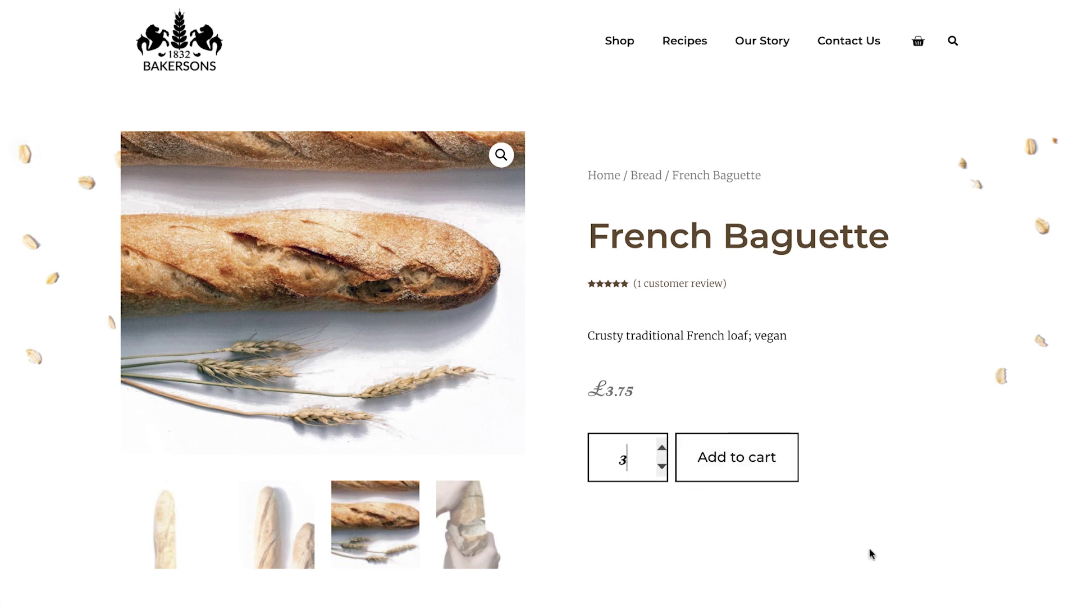
Examine the reviews, description and related products sections of the French Baguette page.
scroll(974, 572, down, 10)
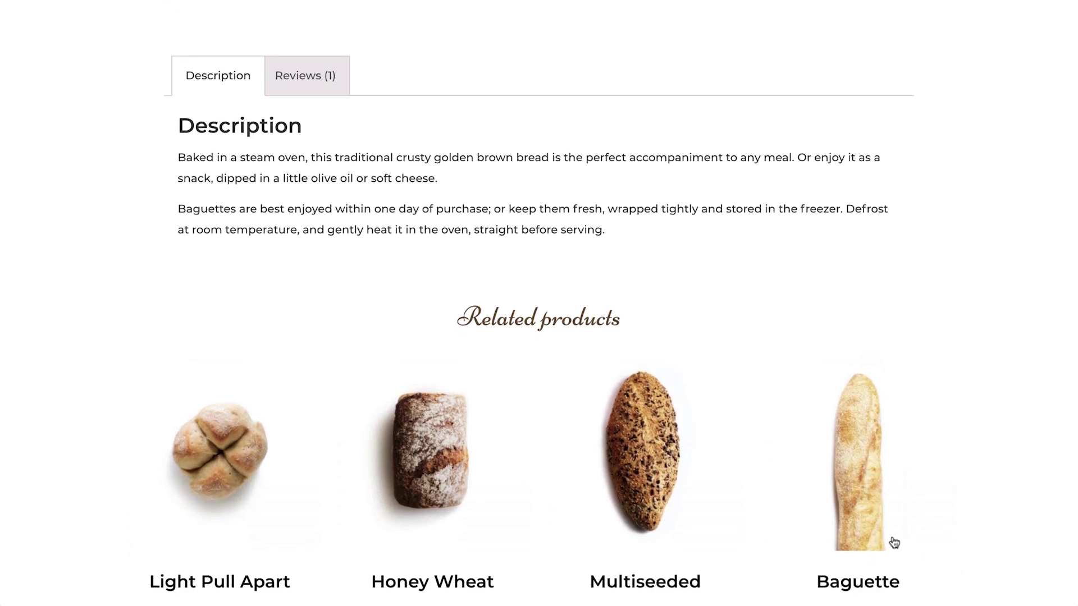
click(330, 98)
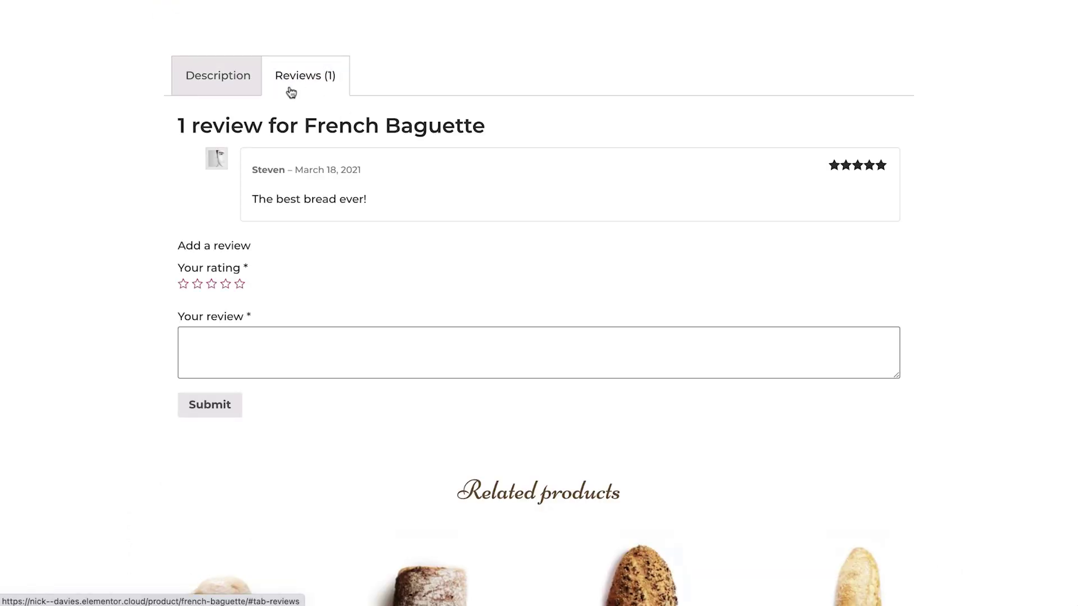
click(227, 85)
scroll(72, 180, down, 5)
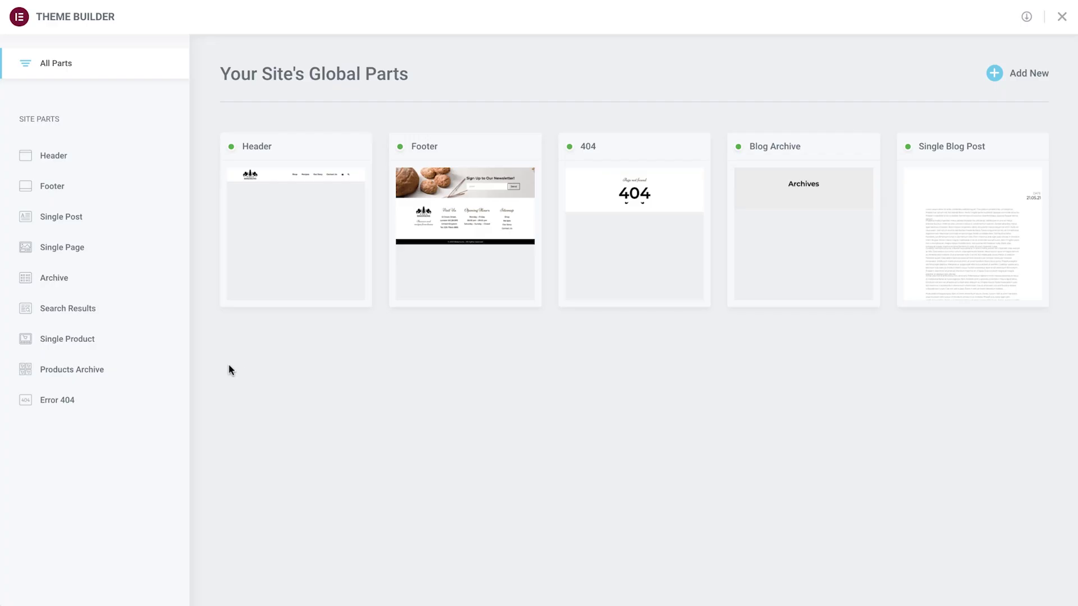
Start a new Single Product template and close the library after viewing its page templates and saved templates.
click(162, 342)
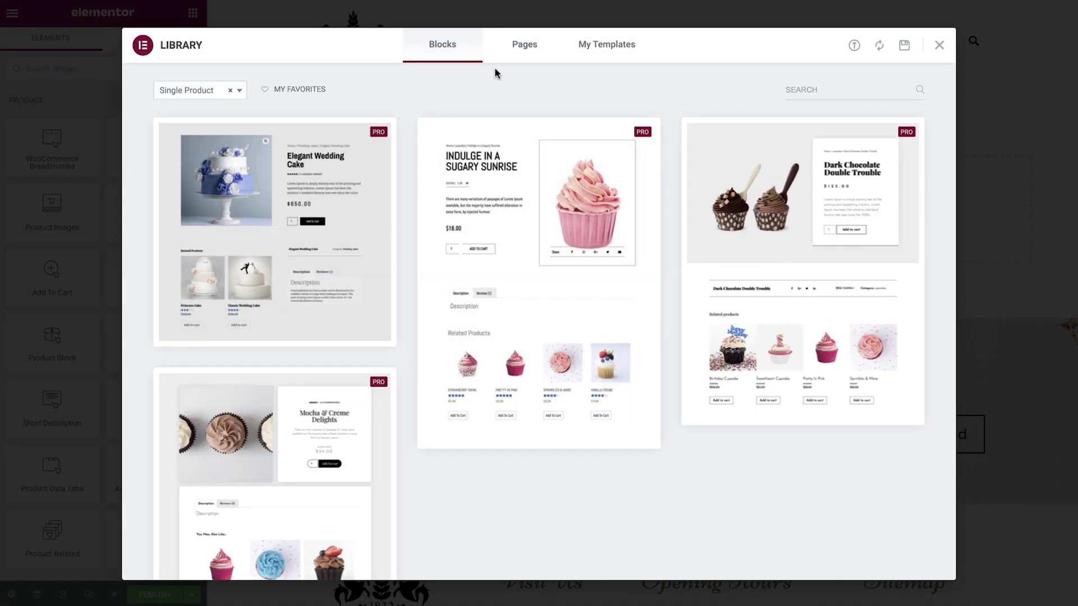
click(525, 47)
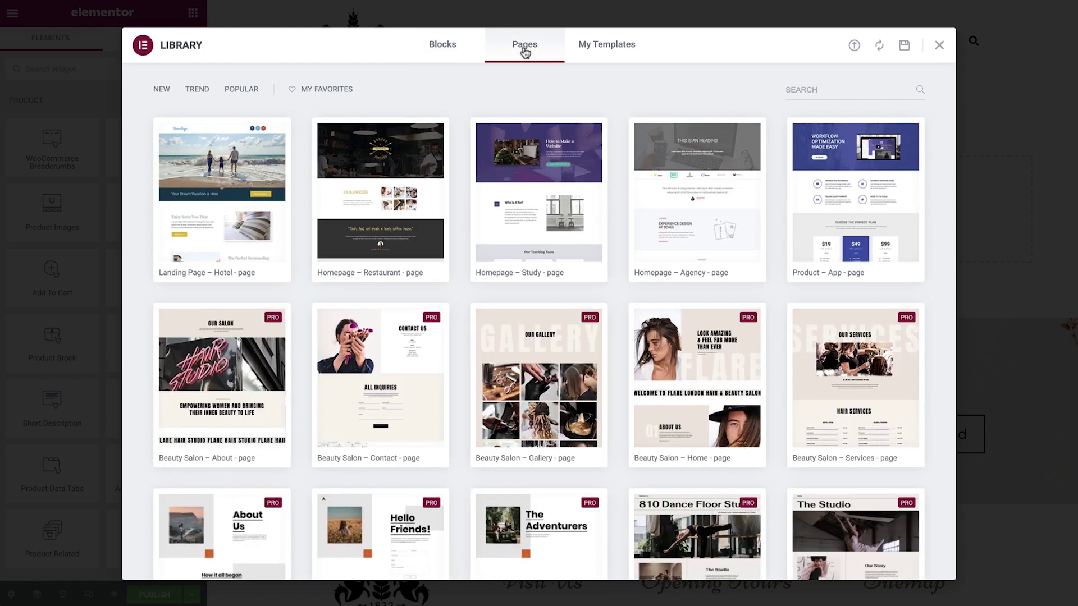
click(608, 49)
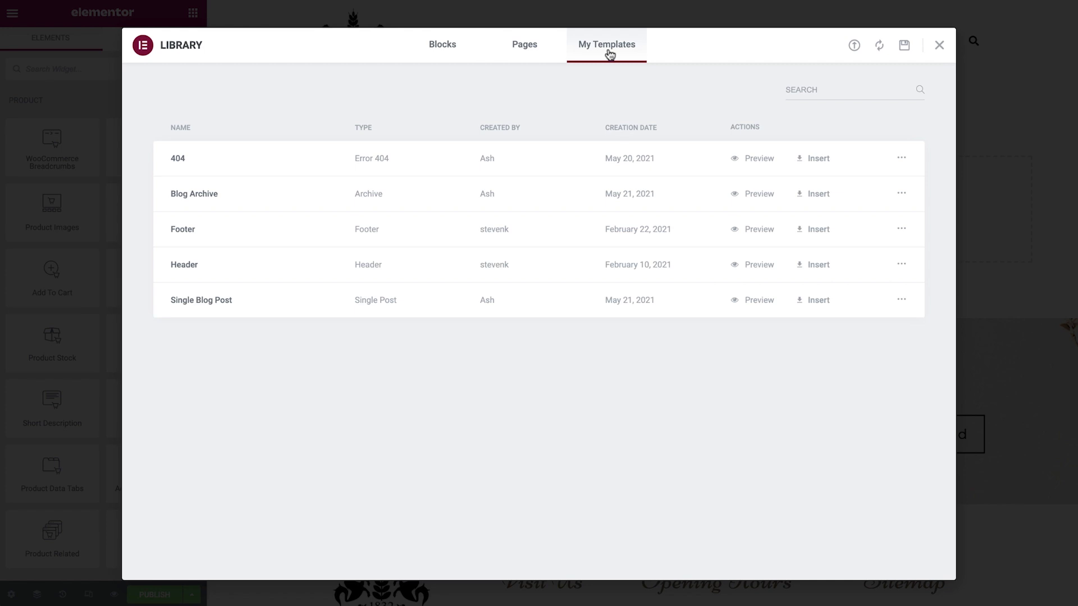
click(939, 46)
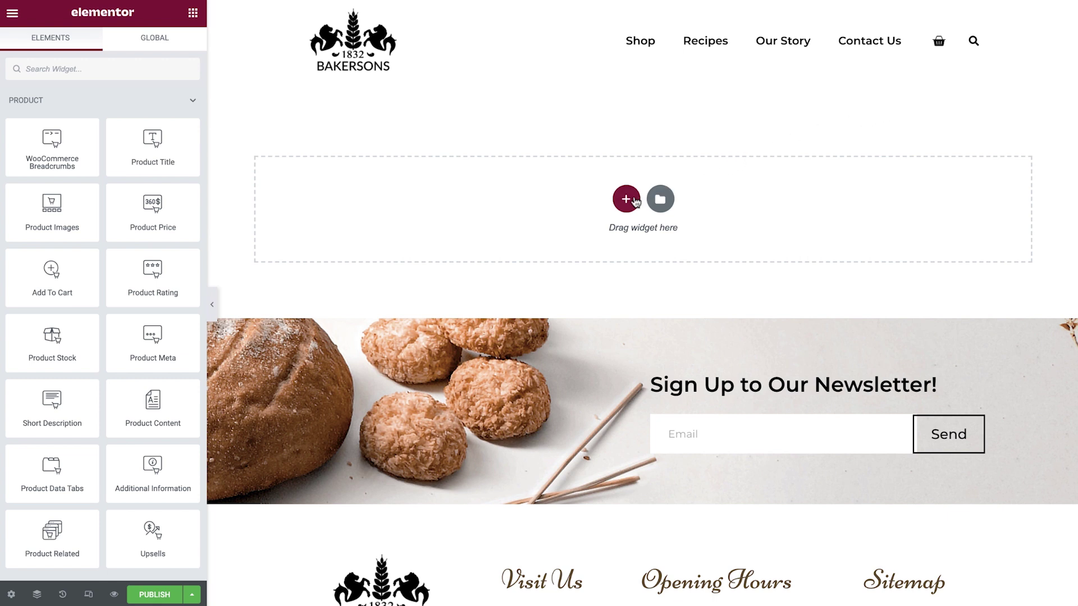
Add a section with two equal columns and place the Product Images widget in its first column.
click(627, 199)
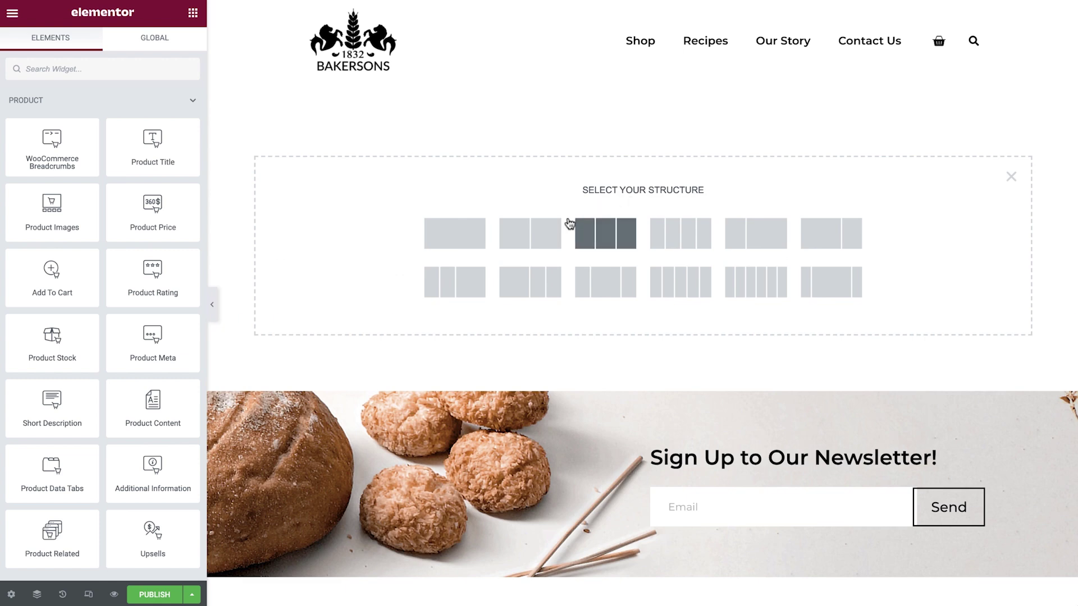
click(542, 236)
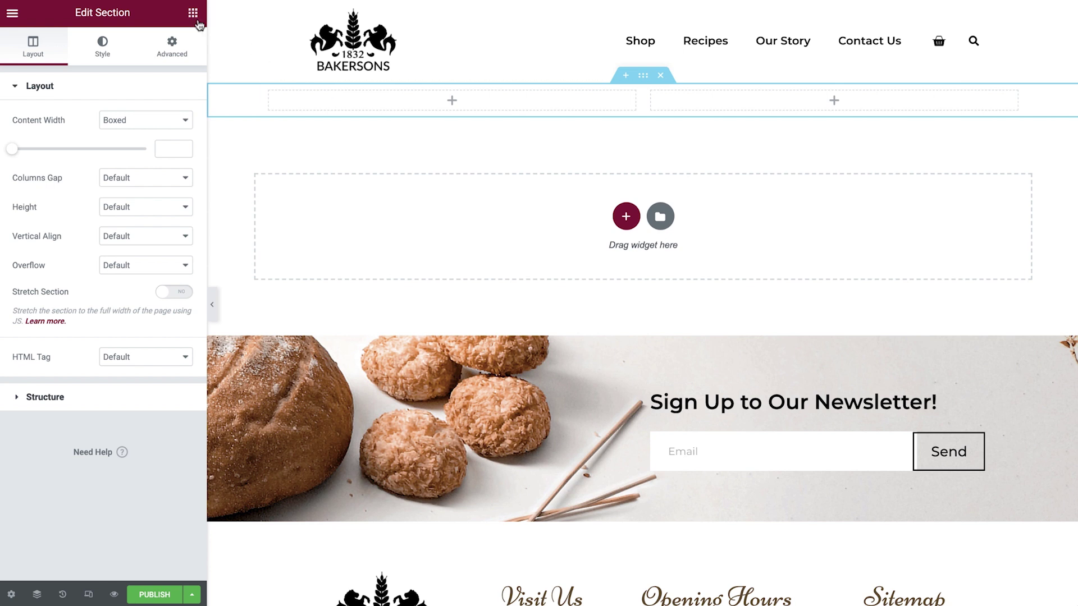
click(194, 17)
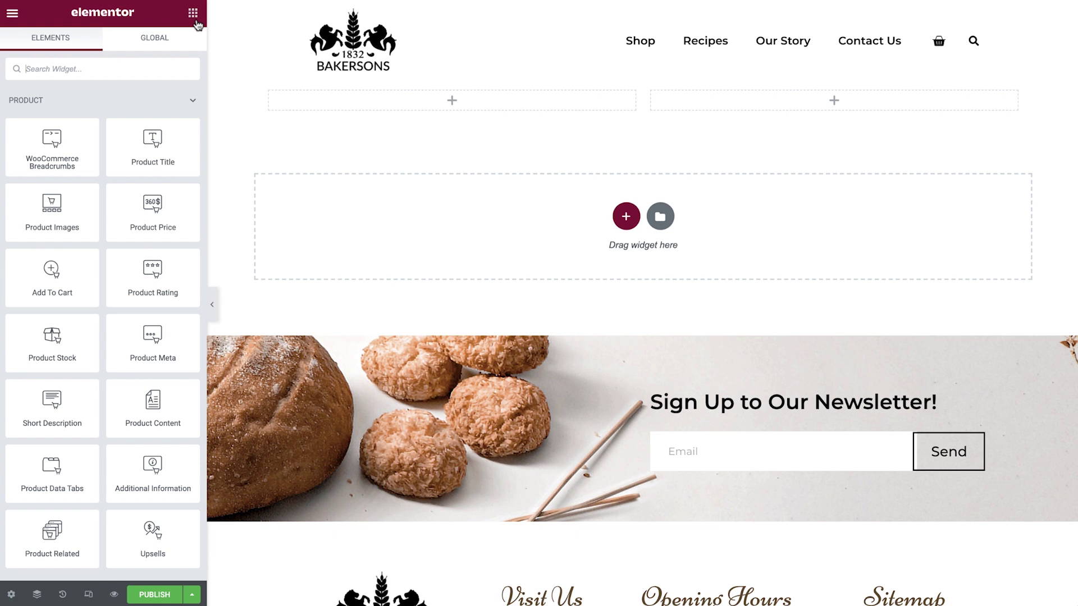
drag(53, 211, 292, 109)
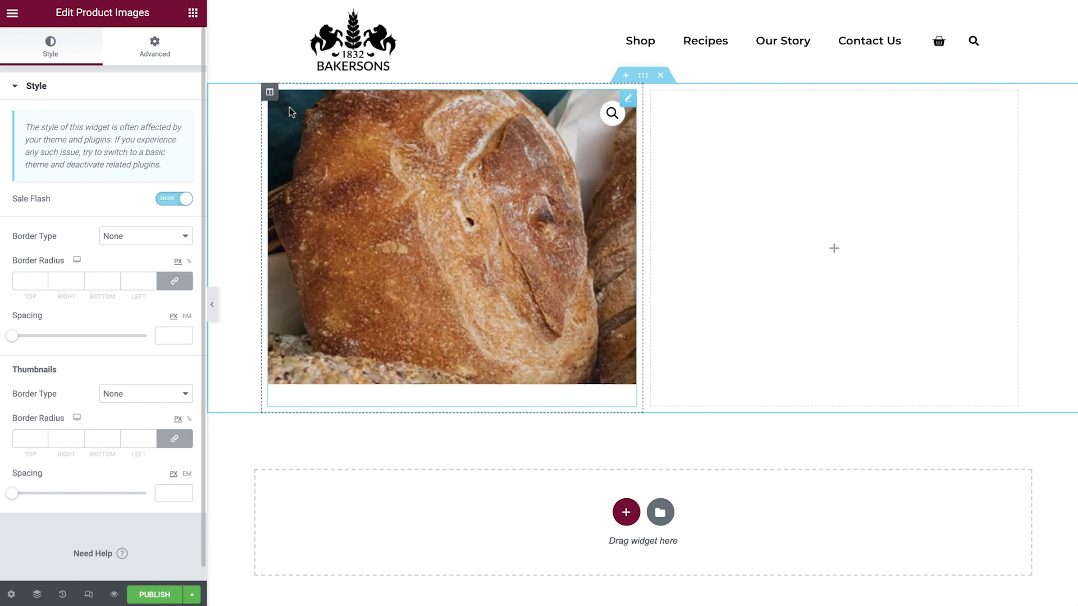
Place the WooCommerce Breadcrumbs widget in the second column with the Product Title widget below it.
click(193, 13)
drag(52, 147, 690, 162)
click(194, 16)
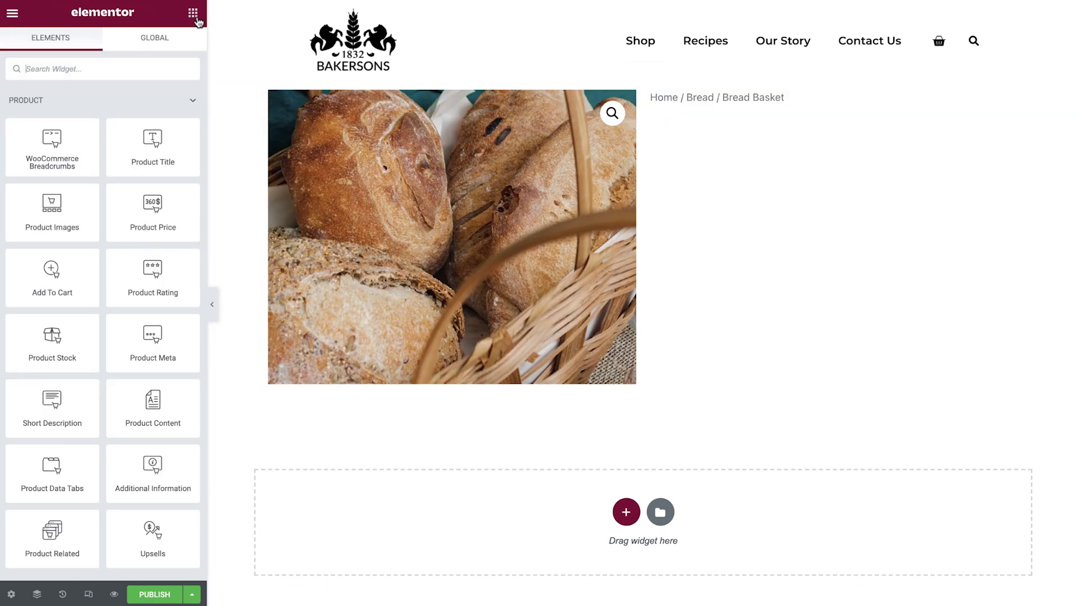
drag(135, 128, 726, 112)
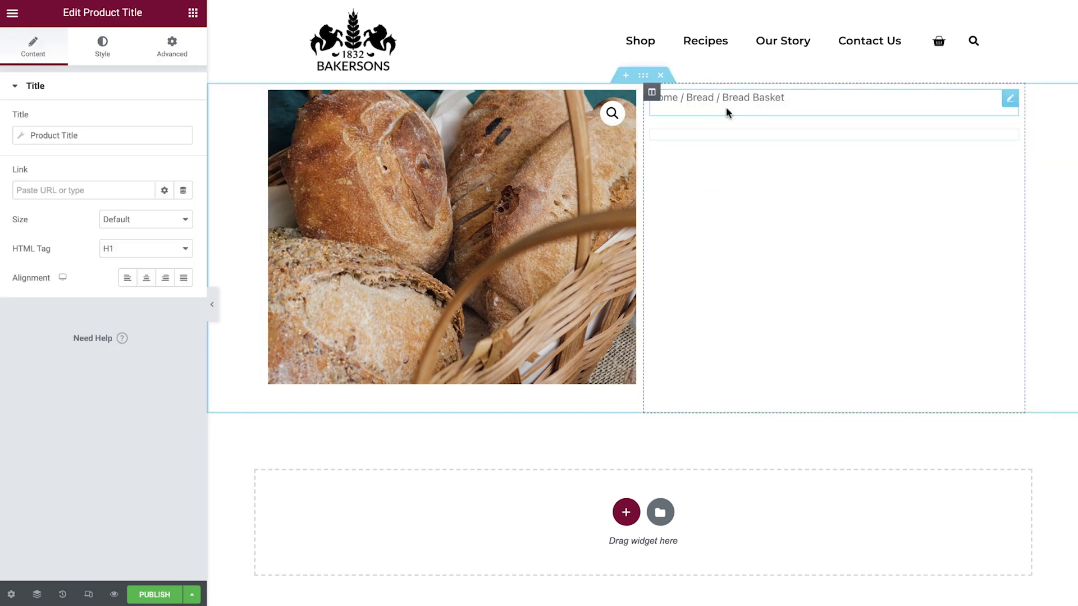
Add the Product Rating and Short Description widgets below the product title.
click(192, 13)
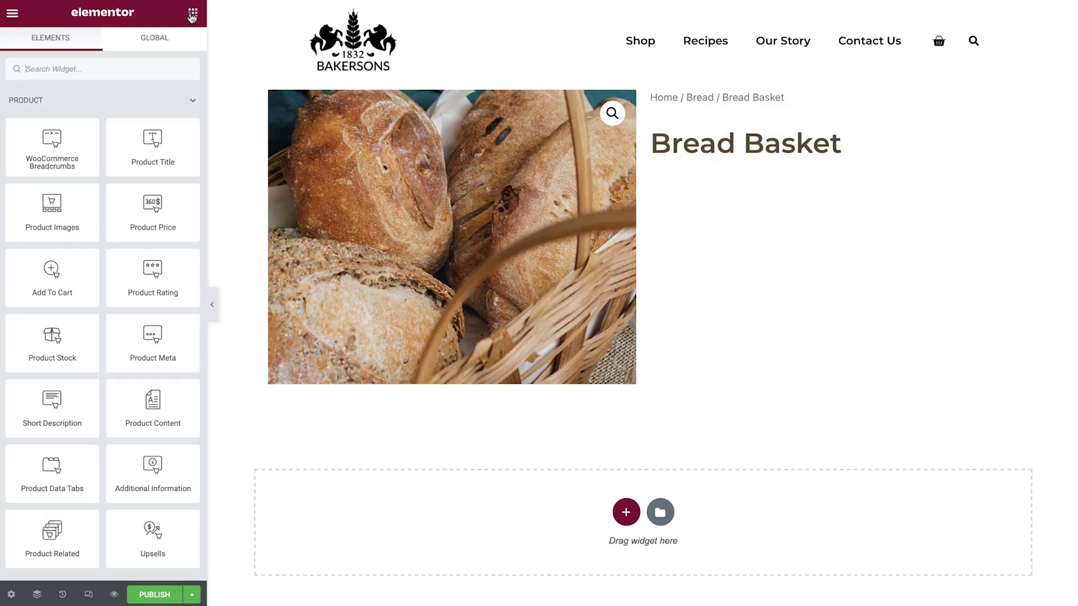
drag(152, 275, 714, 162)
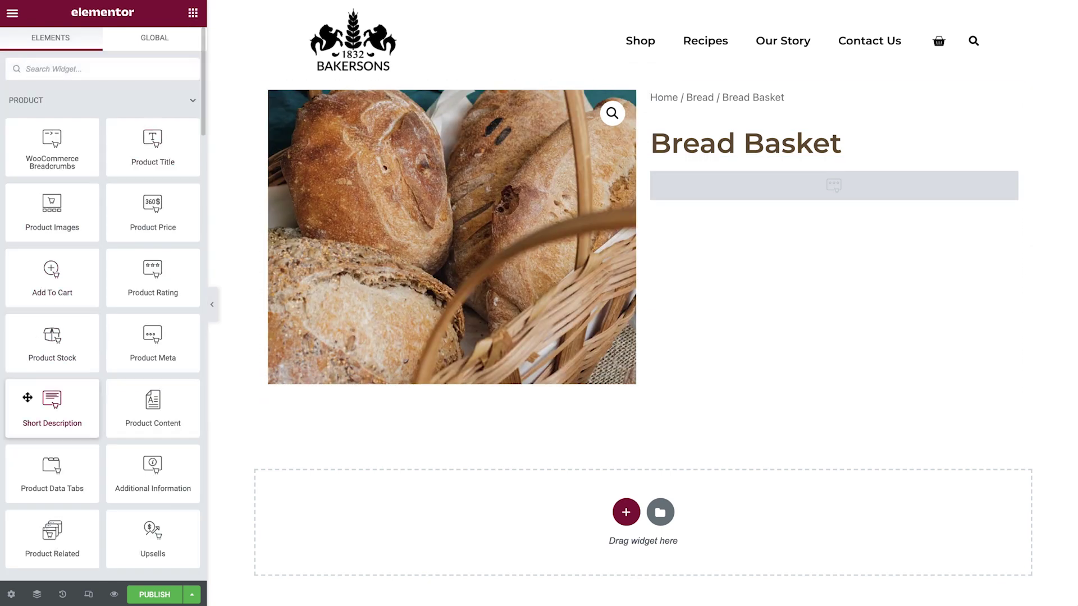
drag(27, 398, 699, 197)
Add the Product Price and Add To Cart widgets below the short description.
click(195, 17)
drag(153, 213, 696, 235)
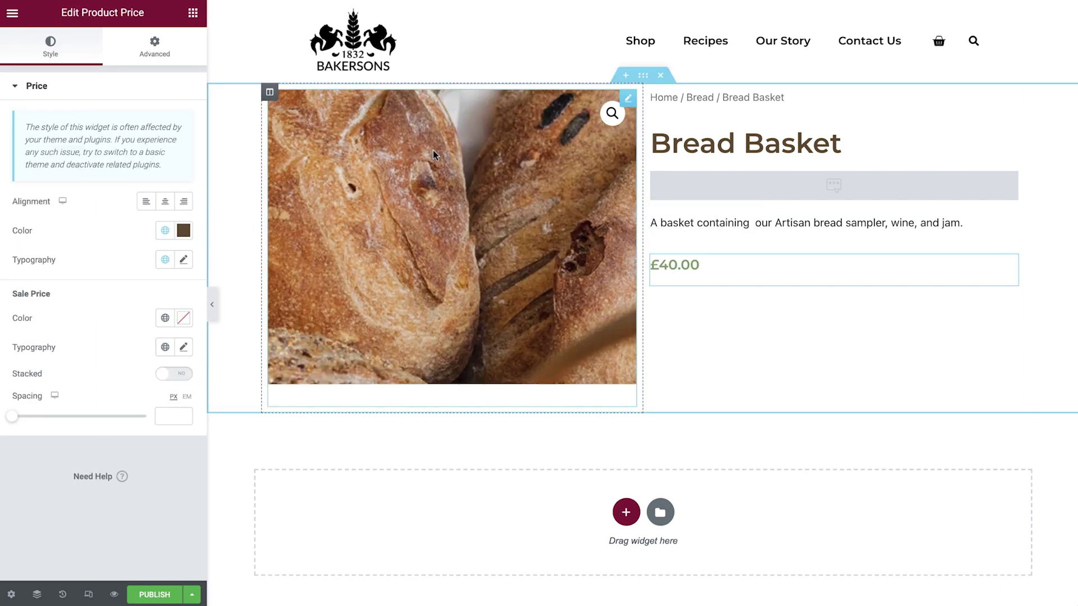
click(193, 12)
drag(52, 275, 697, 284)
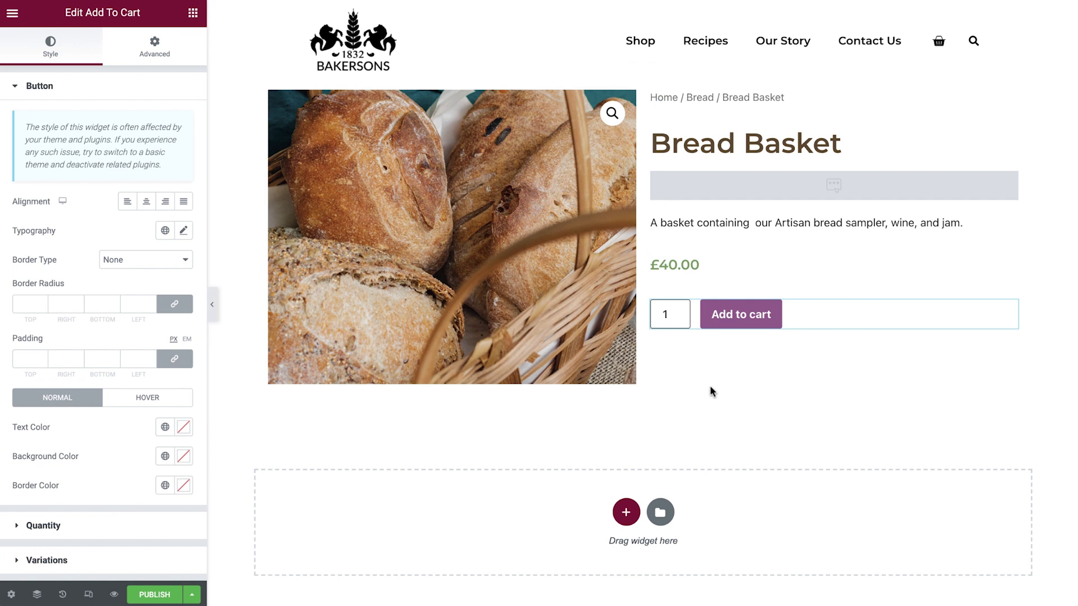
Set the template's preview product to French Baguette and apply the preview.
click(10, 597)
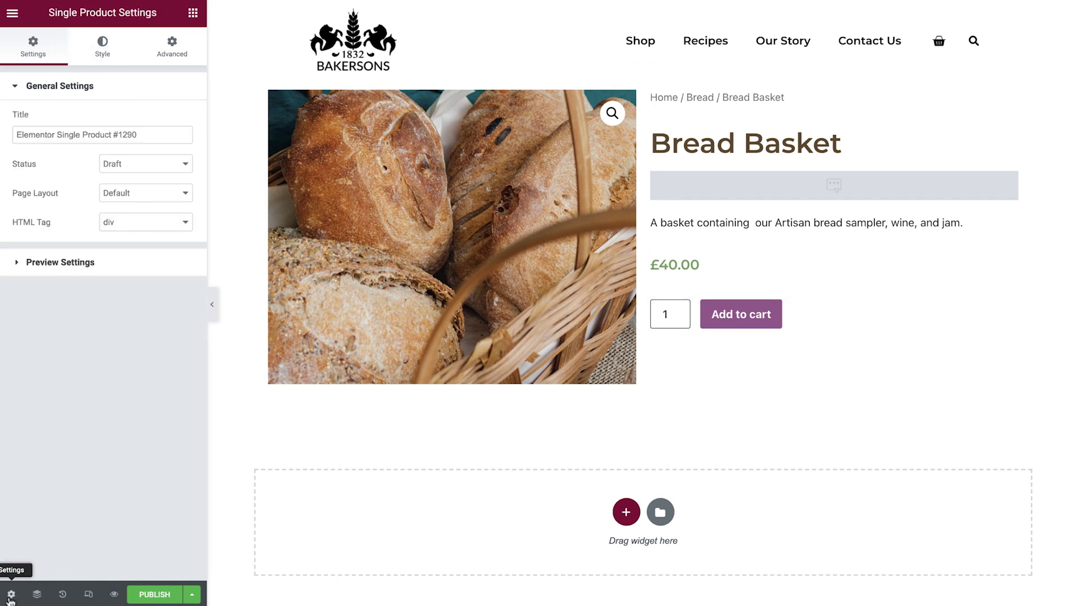
click(163, 262)
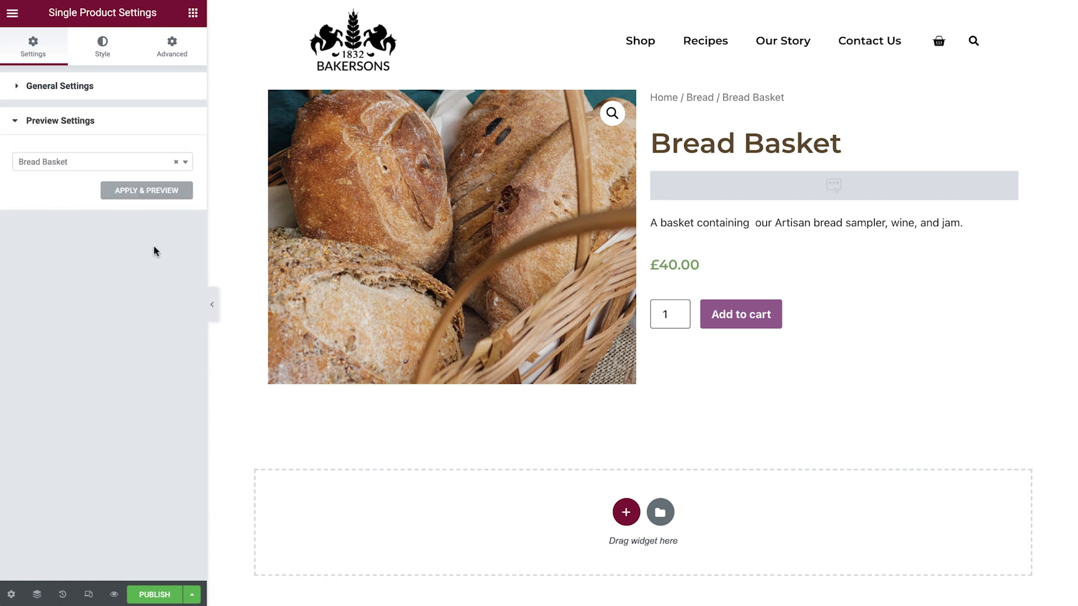
click(110, 168)
text(french)
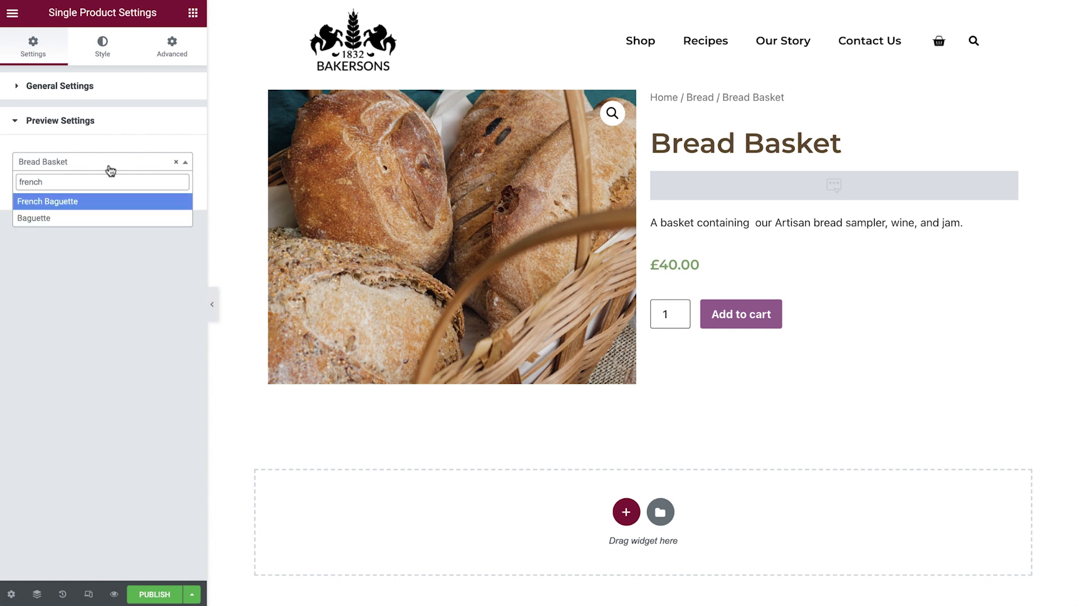
click(97, 203)
click(137, 197)
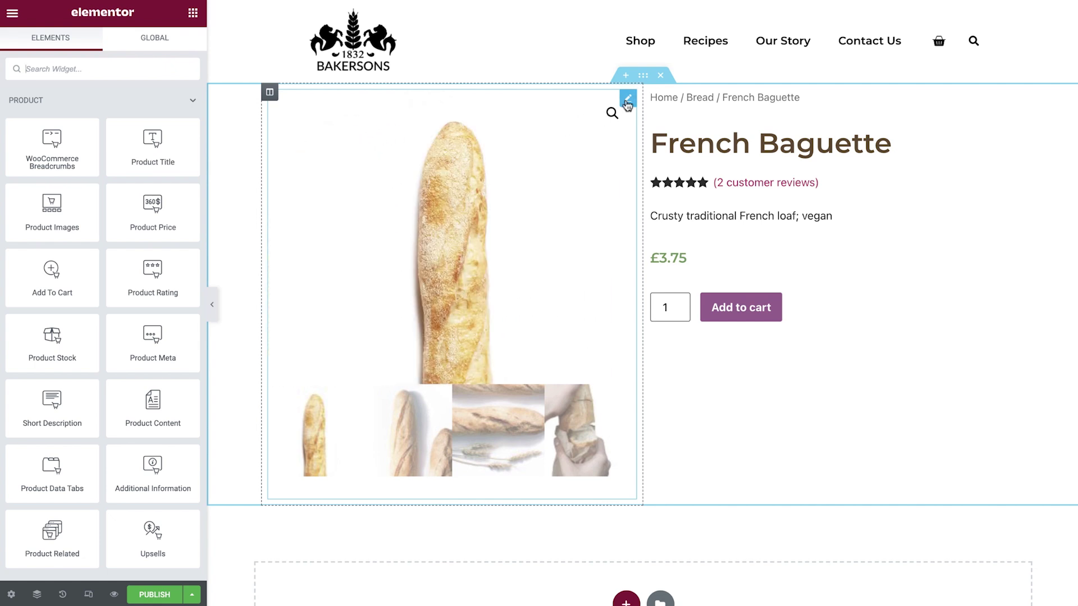
Open the Product Images widget's style settings and toggle Sale Flash off and back on.
click(628, 101)
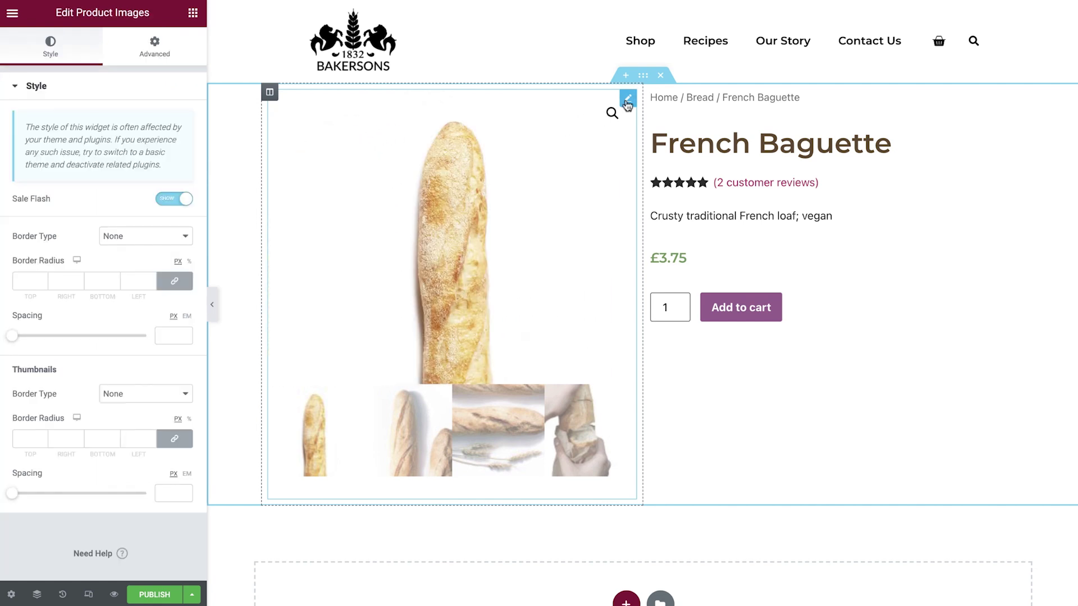
click(176, 202)
click(176, 203)
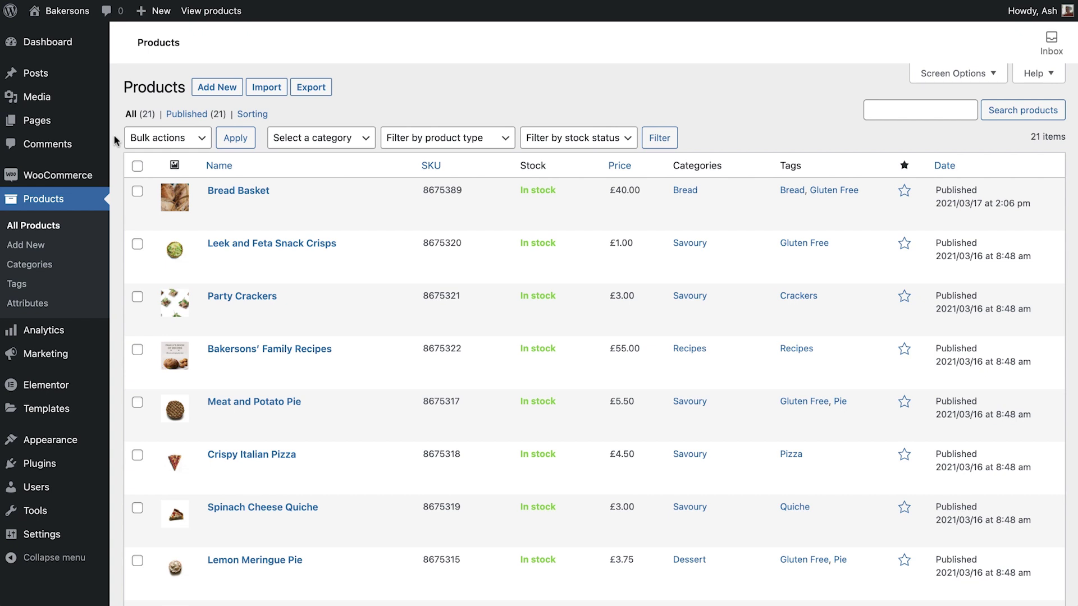
Quick-edit the French Baguette product to give it a sale price of 3.00 and update it.
scroll(114, 141, down, 6)
scroll(115, 141, down, 7)
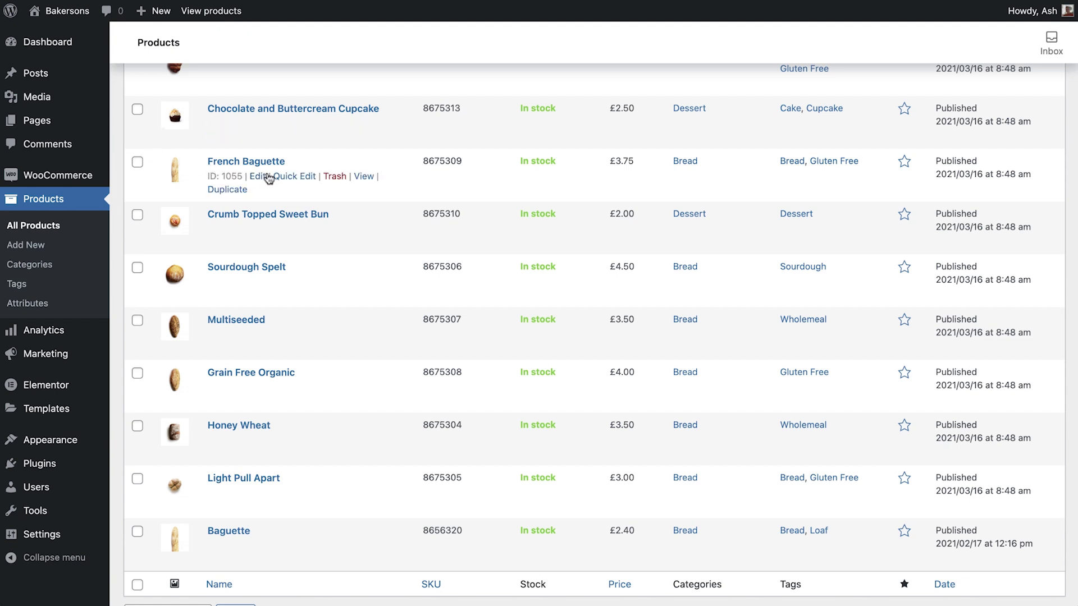
click(300, 177)
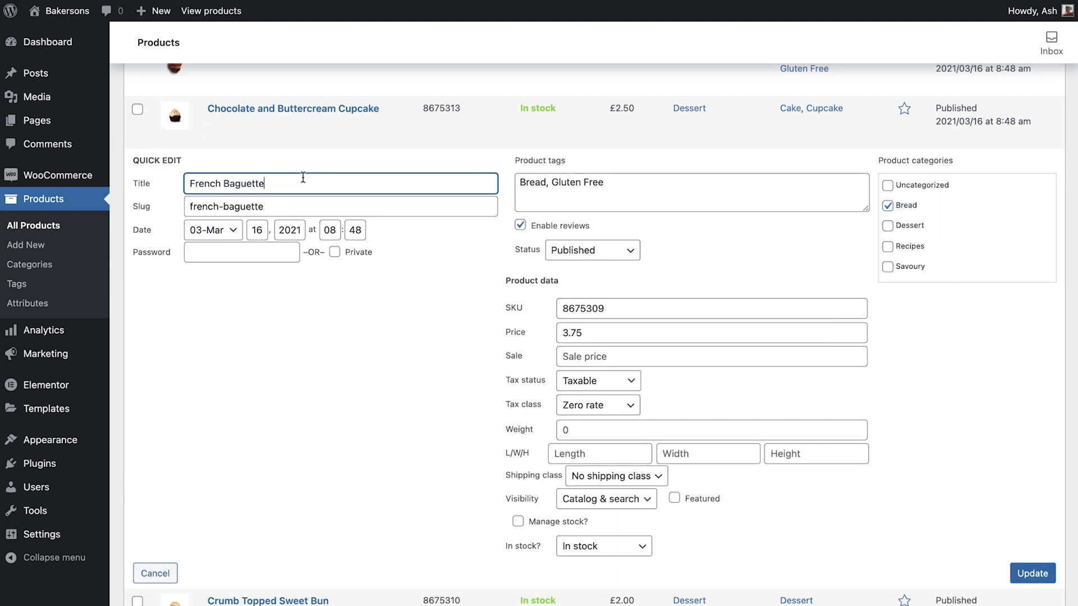
click(420, 234)
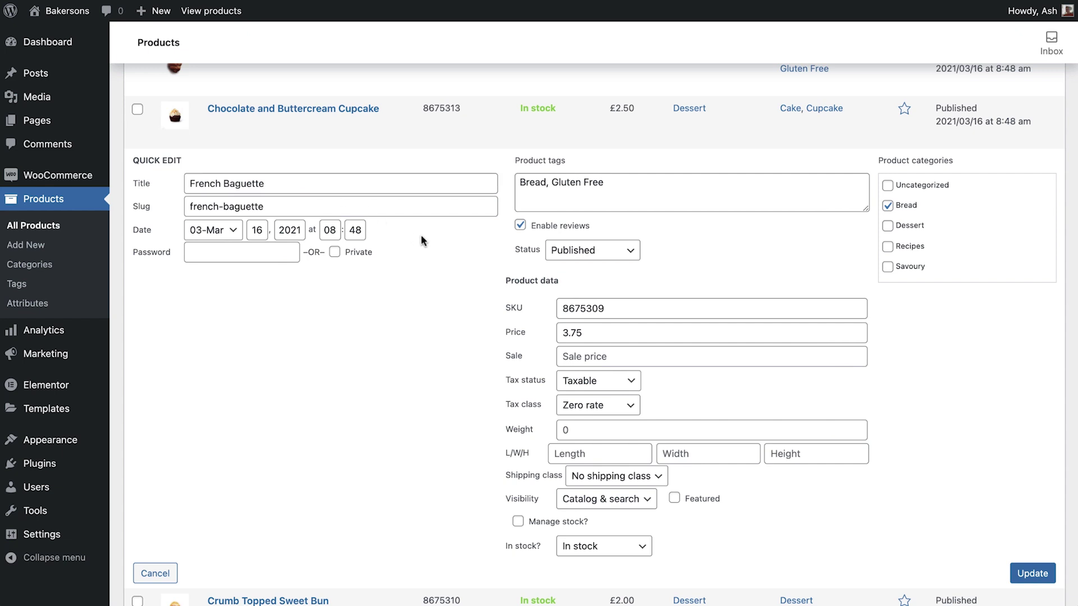
scroll(420, 234, down, 3)
click(559, 248)
text(3.00)
click(1030, 469)
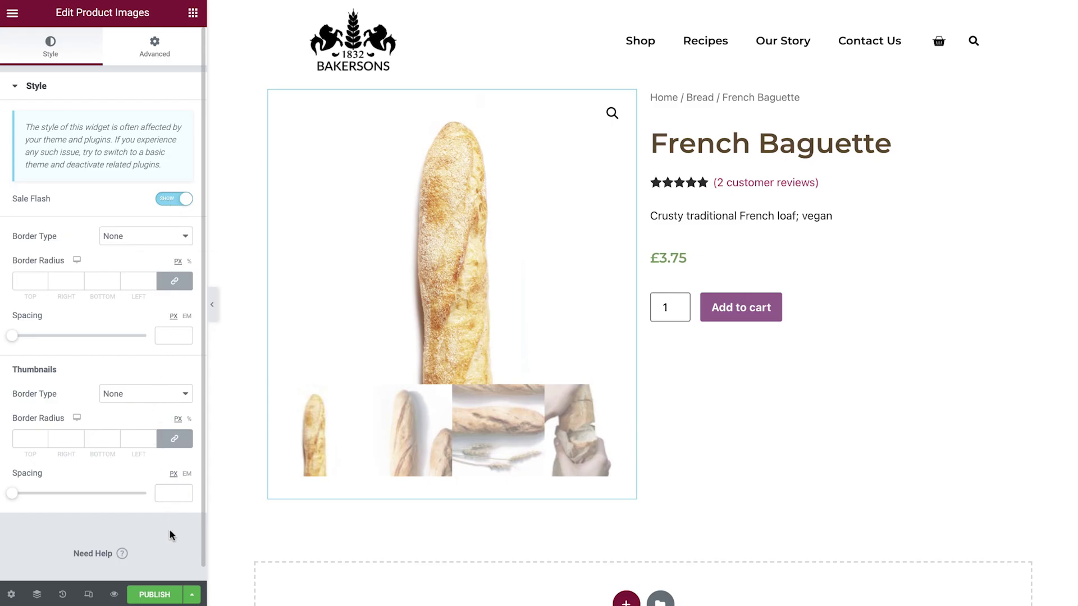
Save the single product template as a draft.
click(192, 596)
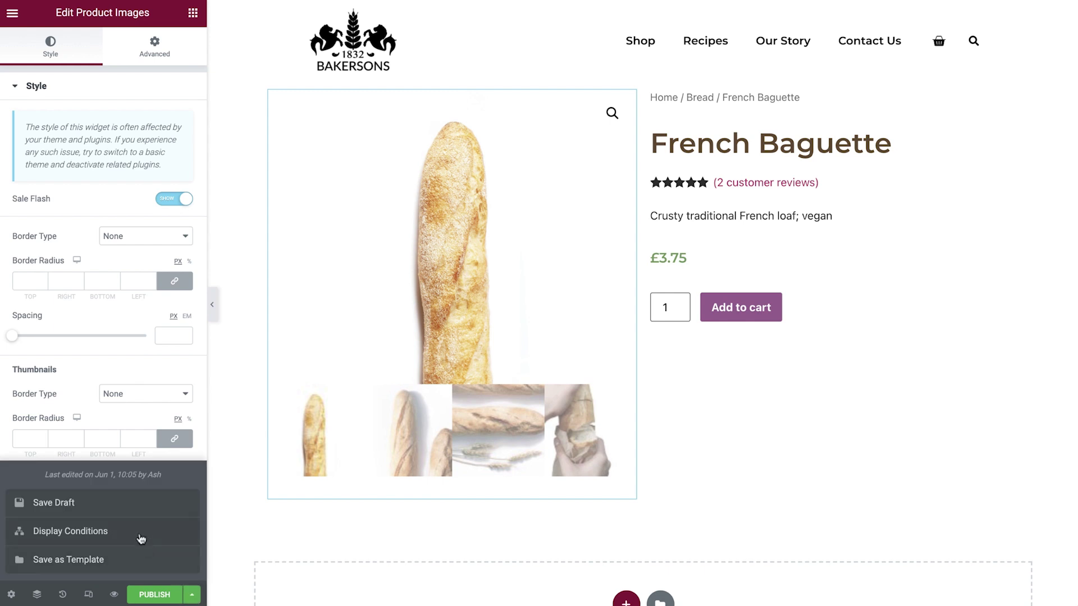
click(125, 512)
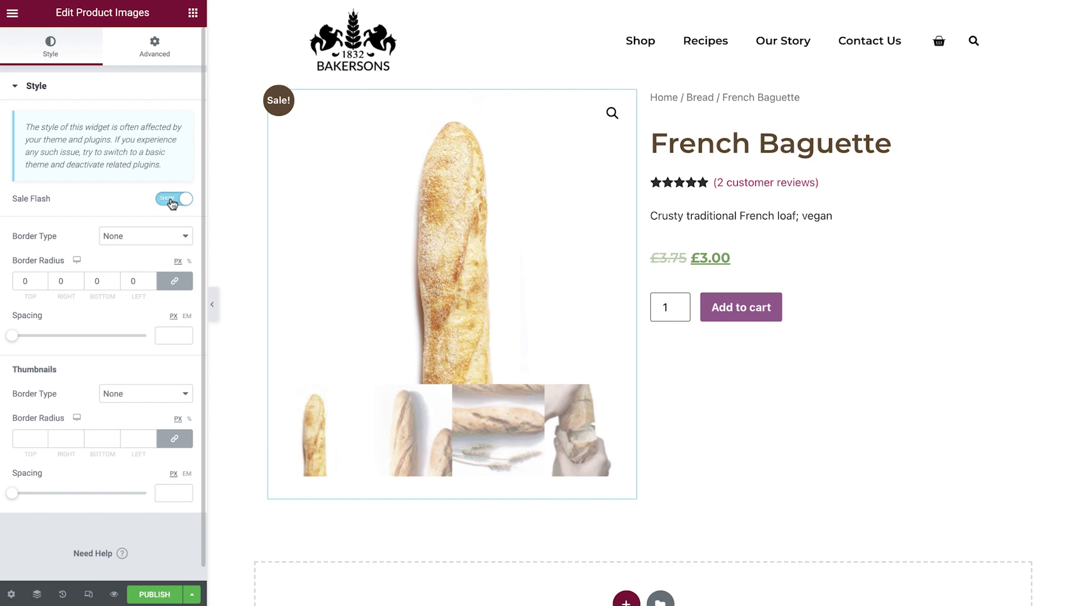
Try a Solid border type on the product images and return it to None.
click(182, 239)
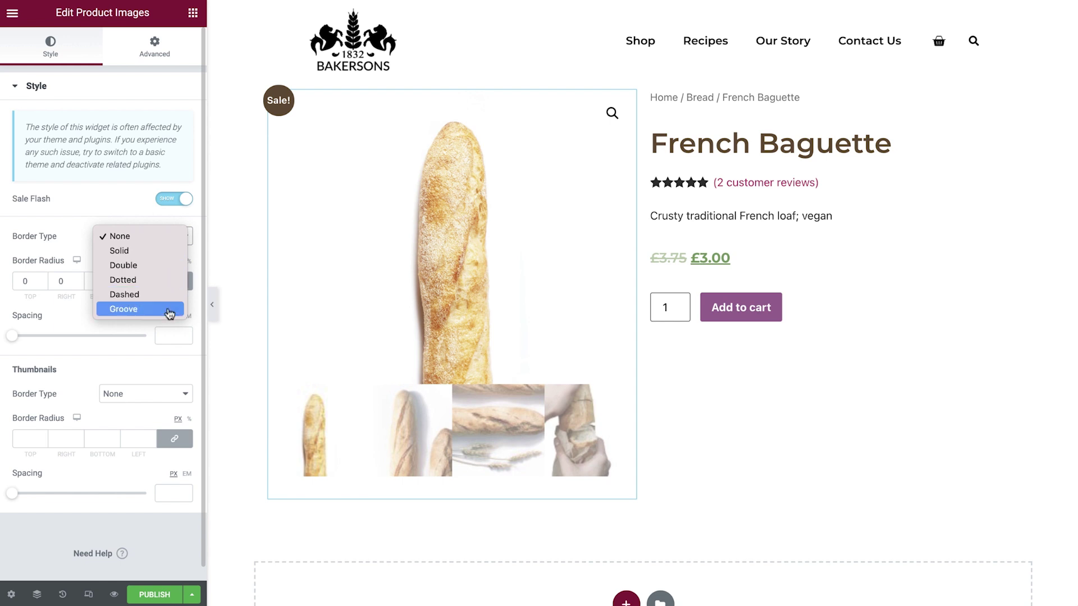
click(163, 252)
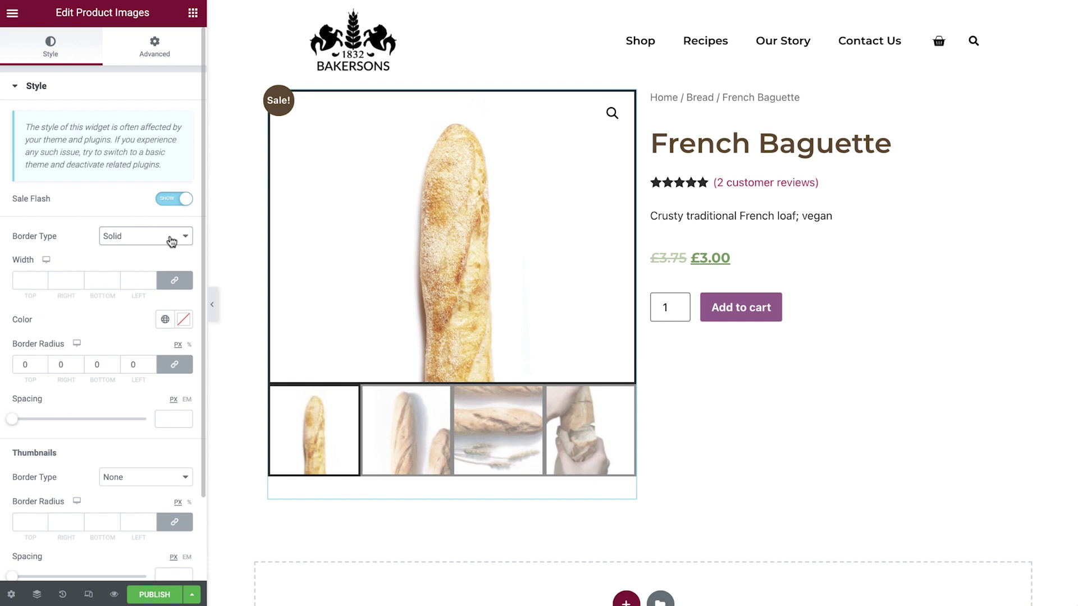
click(171, 241)
click(160, 223)
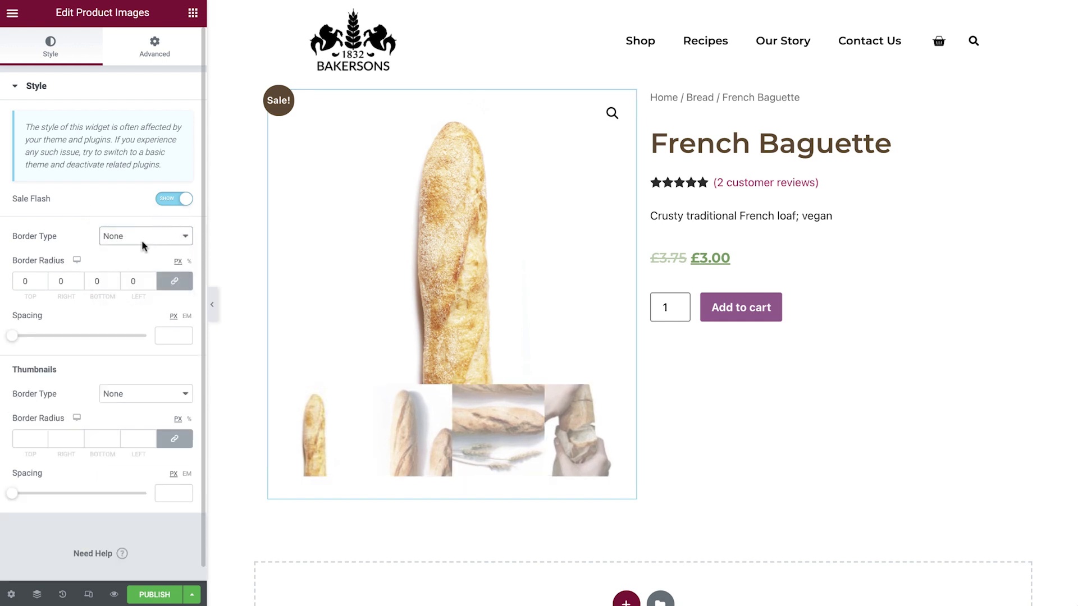
Set the spacing of both the main product image and its thumbnails to 25 px.
drag(14, 336, 45, 337)
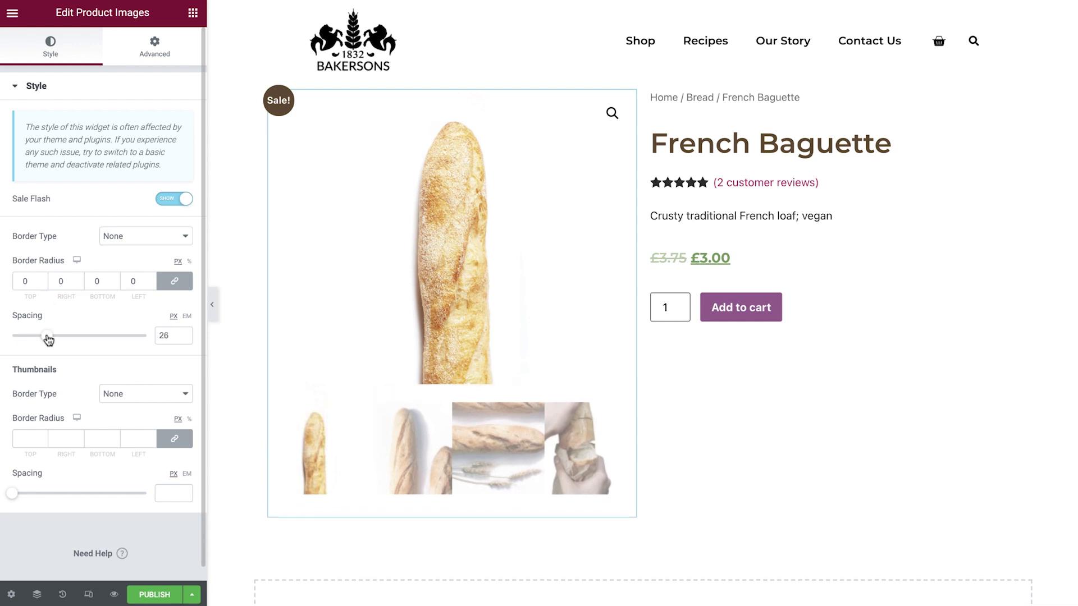
click(184, 334)
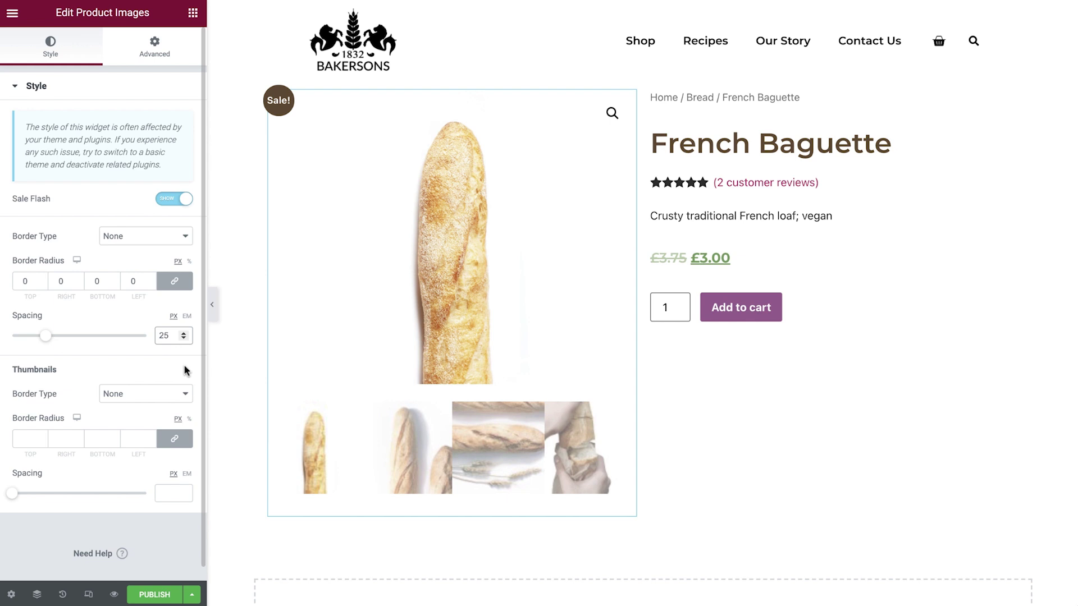
click(181, 393)
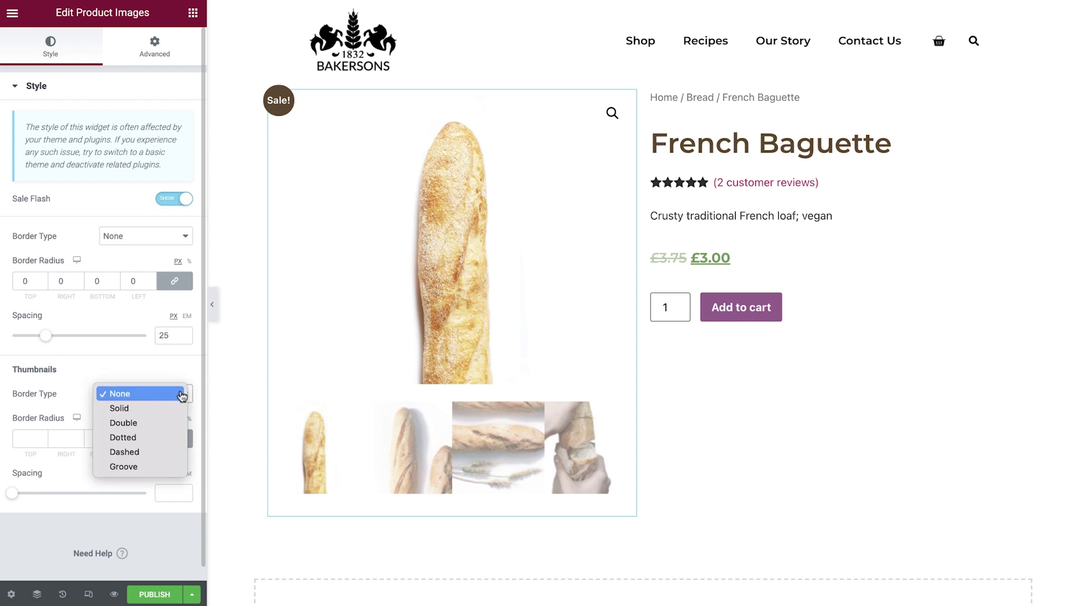
click(183, 396)
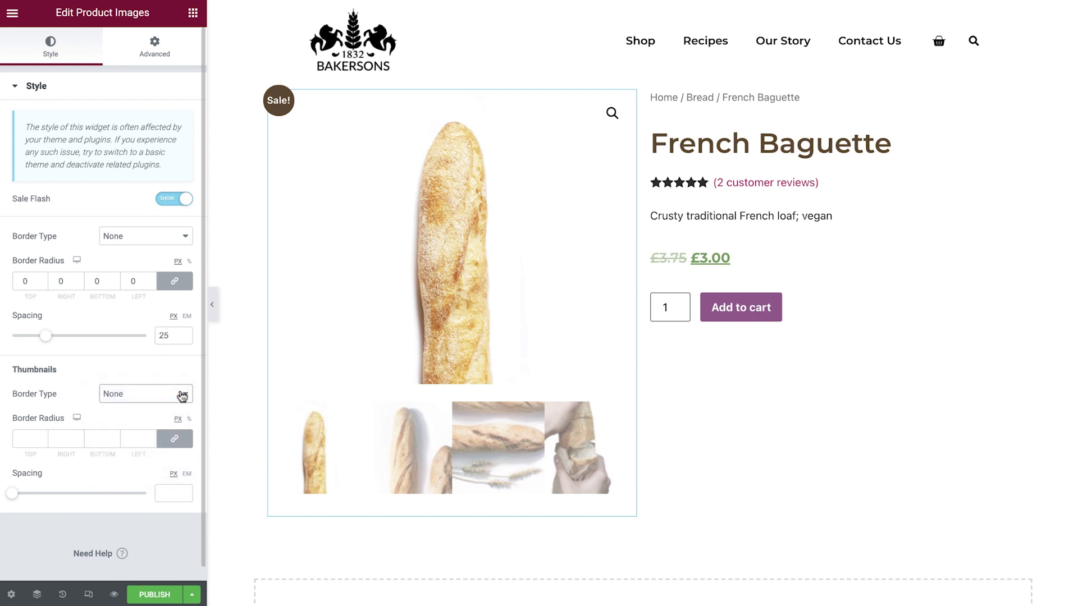
click(172, 487)
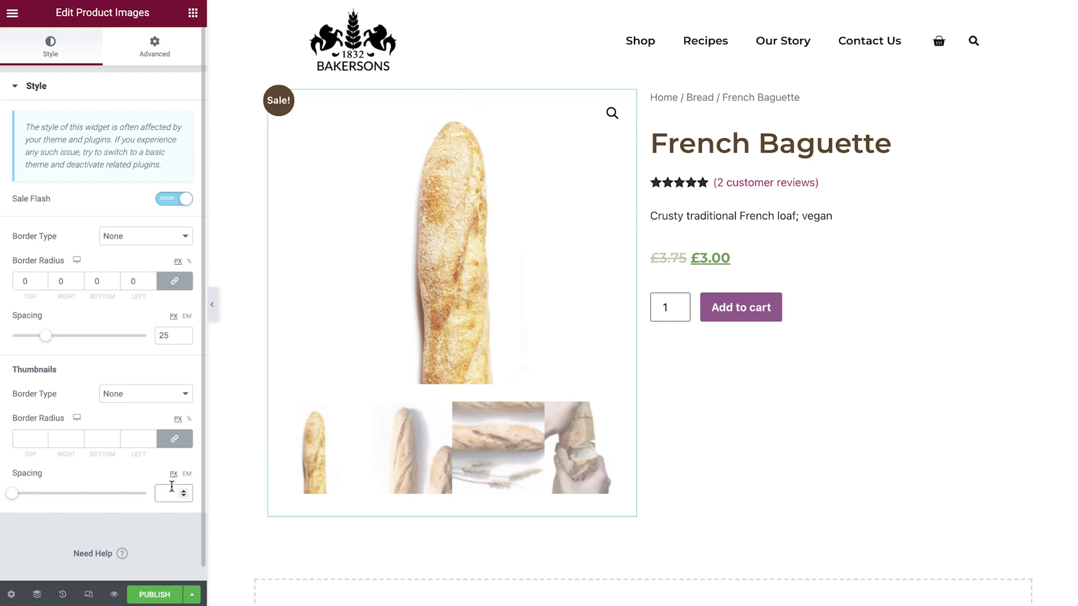
text(25)
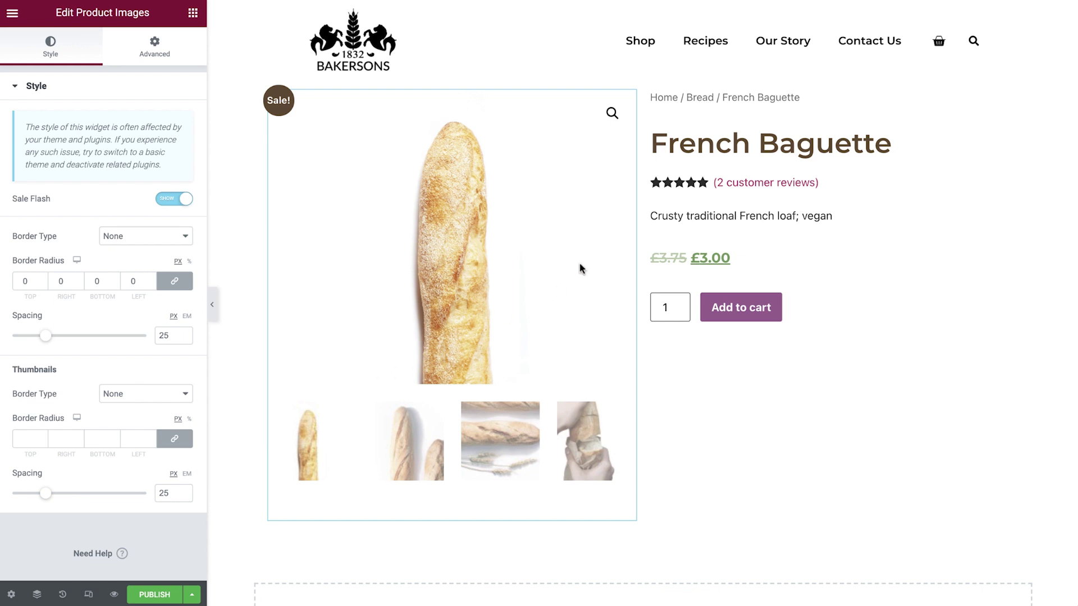
Set the WooCommerce Breadcrumbs' text color and link color to the global Text color.
click(780, 114)
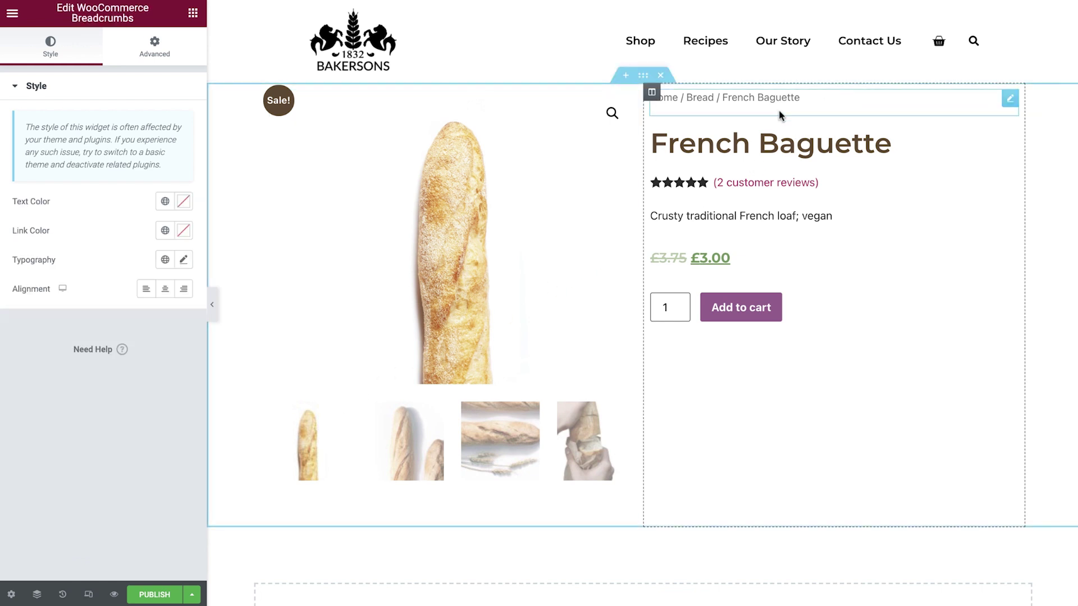
click(166, 203)
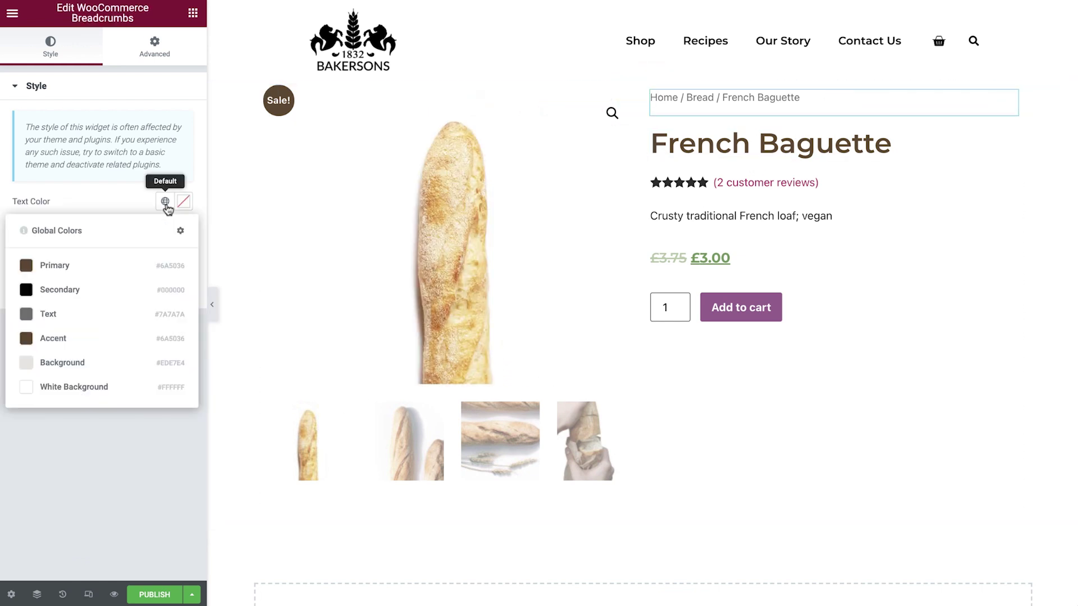
click(132, 314)
click(165, 230)
click(121, 343)
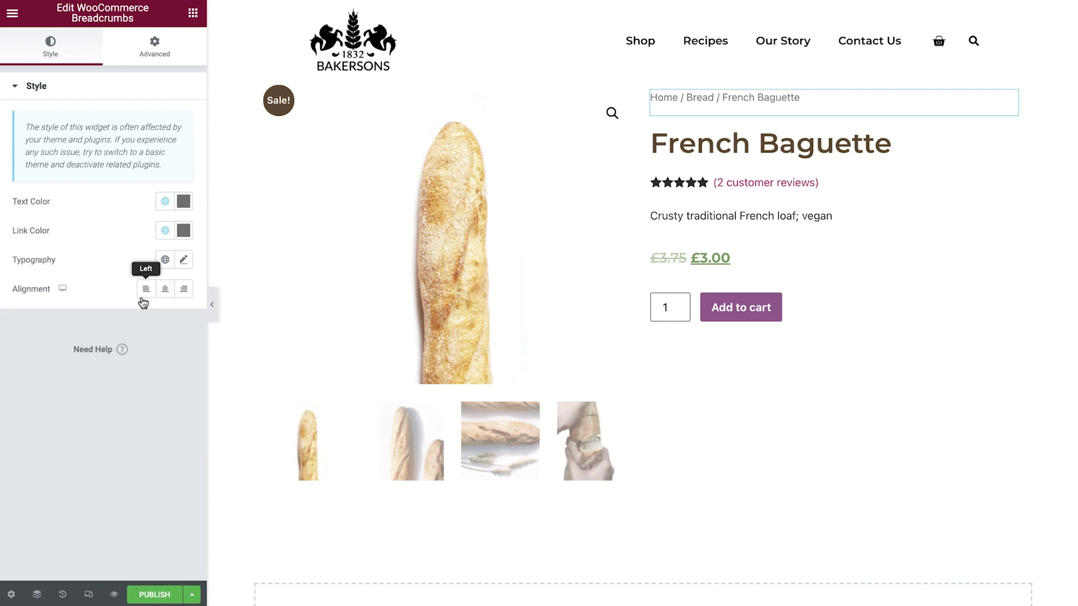
Give the breadcrumbs custom typography with a light serif font.
click(165, 260)
click(112, 357)
click(183, 262)
click(140, 324)
click(159, 368)
click(130, 269)
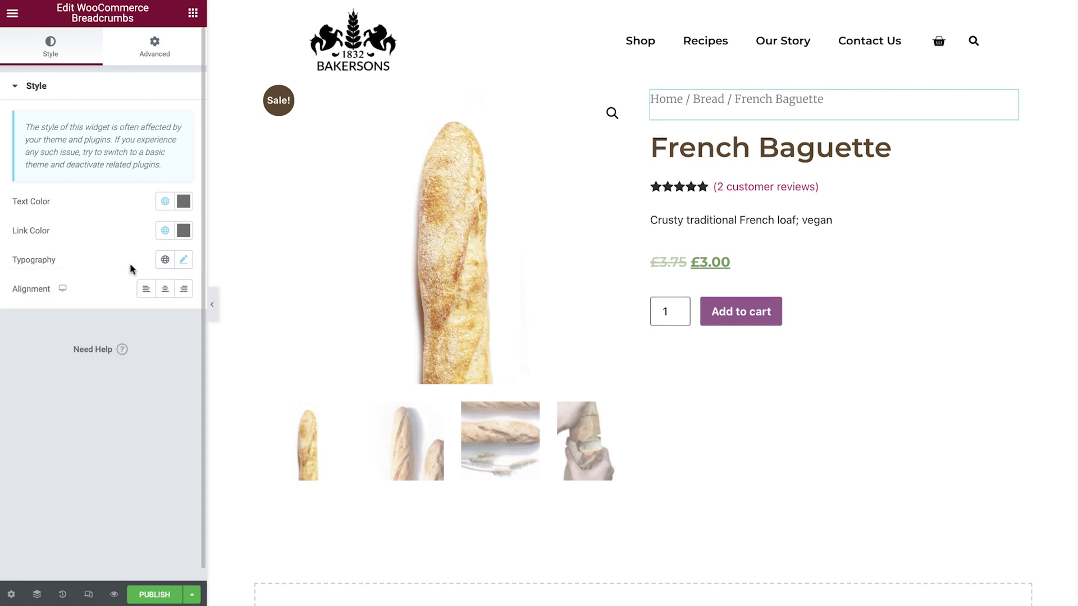
Try center and right alignment on the breadcrumbs and settle on left alignment.
click(164, 290)
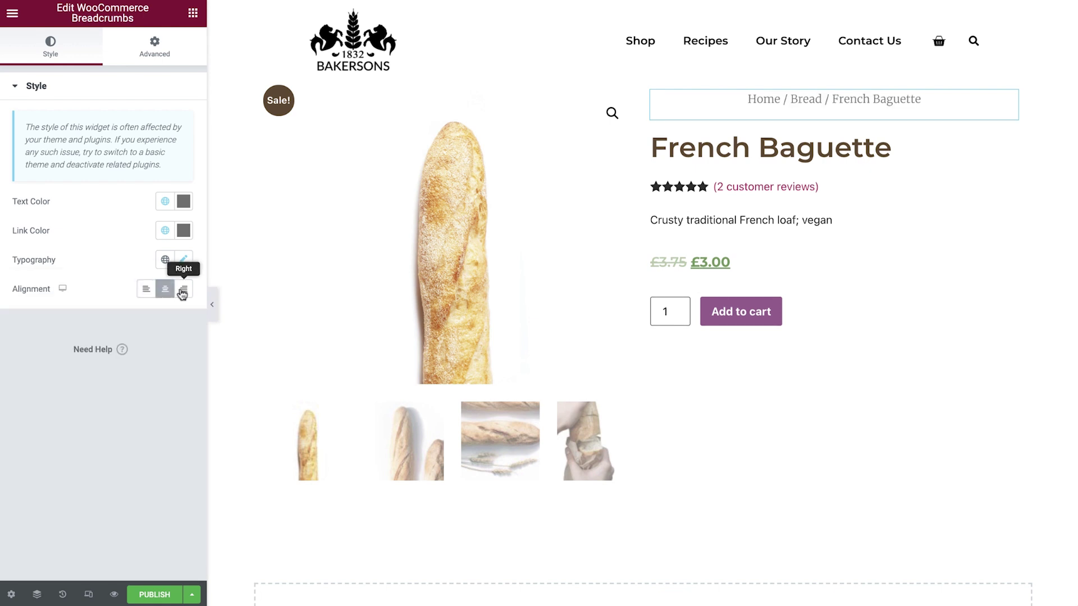
click(183, 290)
click(147, 290)
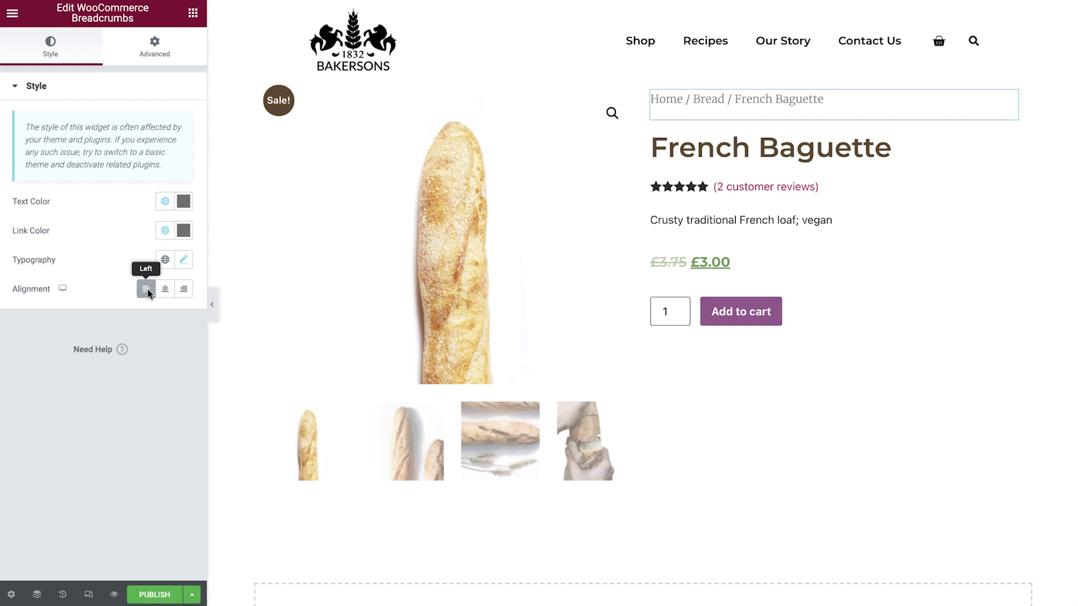
Examine the Product Title's style options for text color, typography, text shadow and blend mode without keeping any change.
click(924, 156)
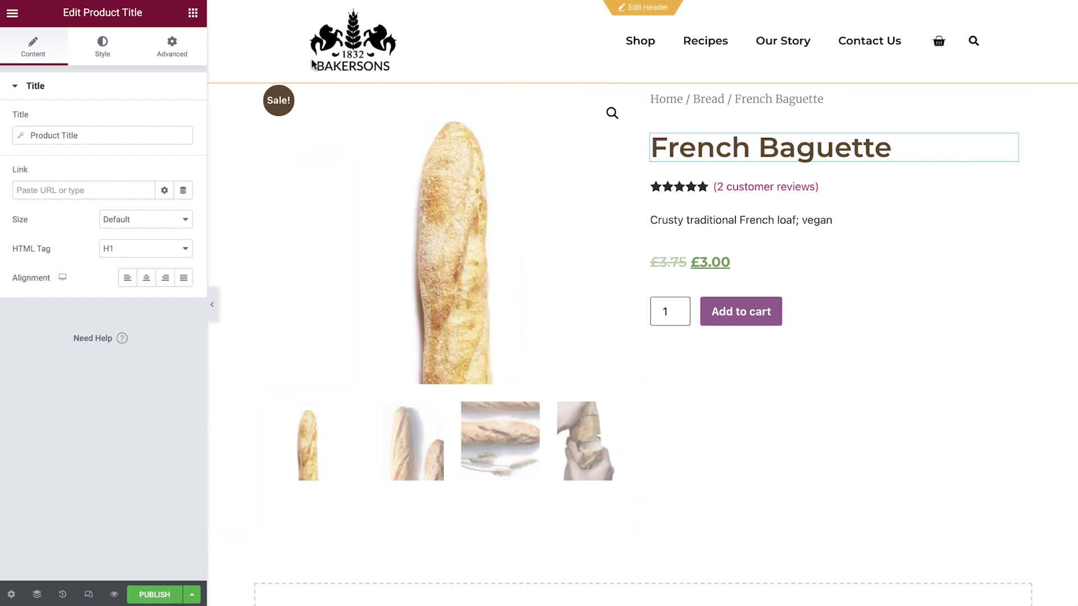
click(103, 48)
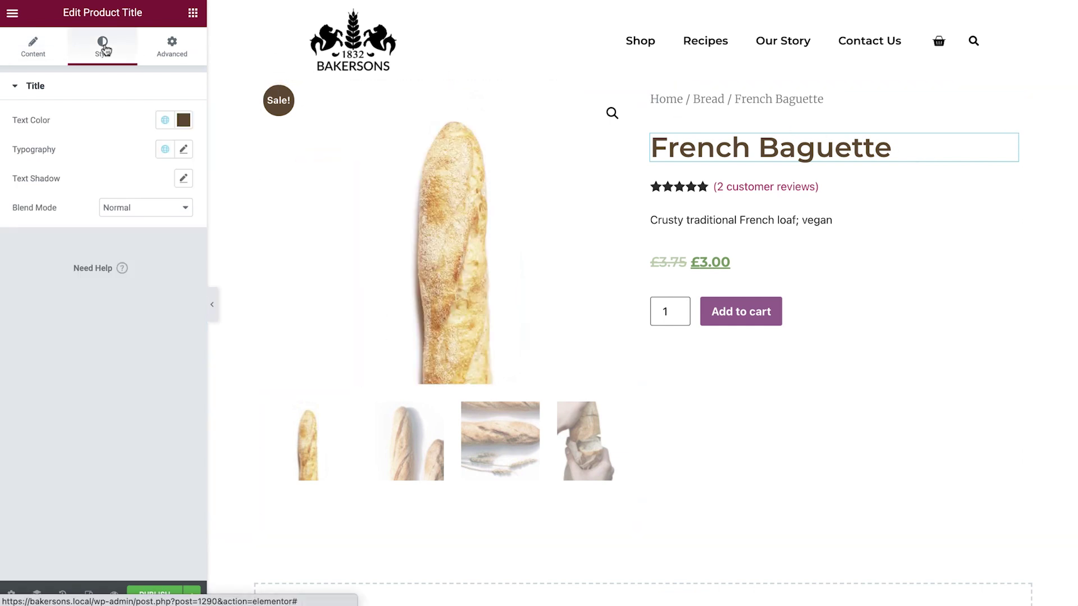
click(165, 122)
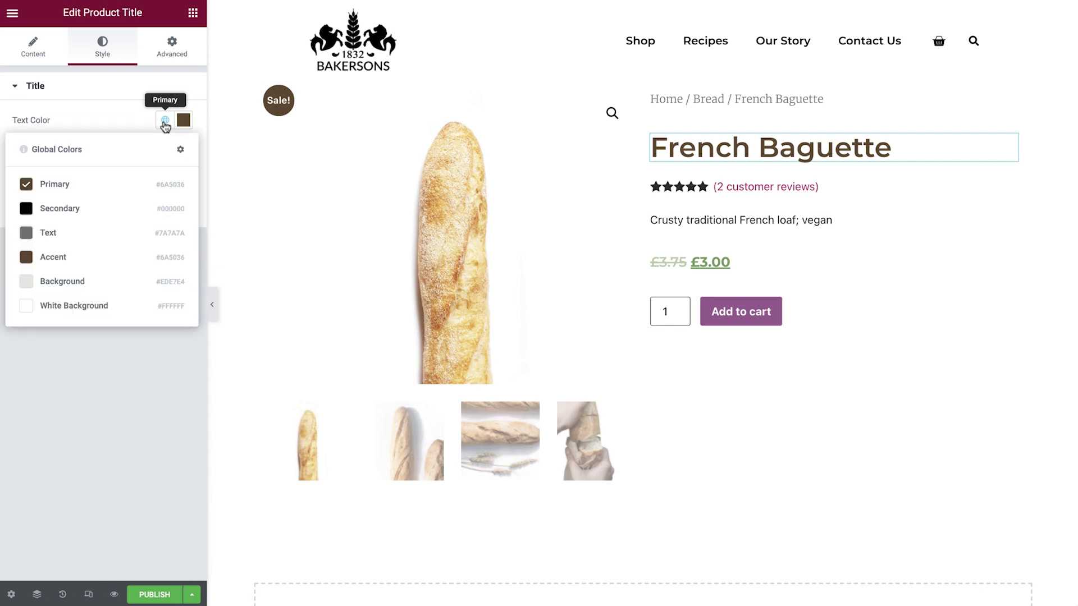
click(165, 121)
click(165, 151)
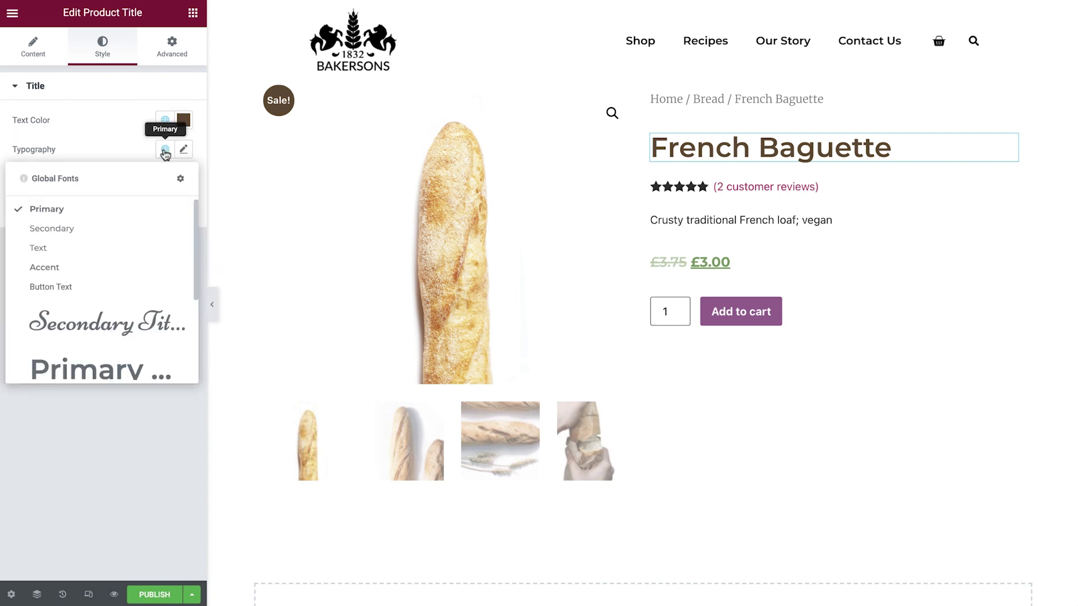
click(165, 151)
click(183, 179)
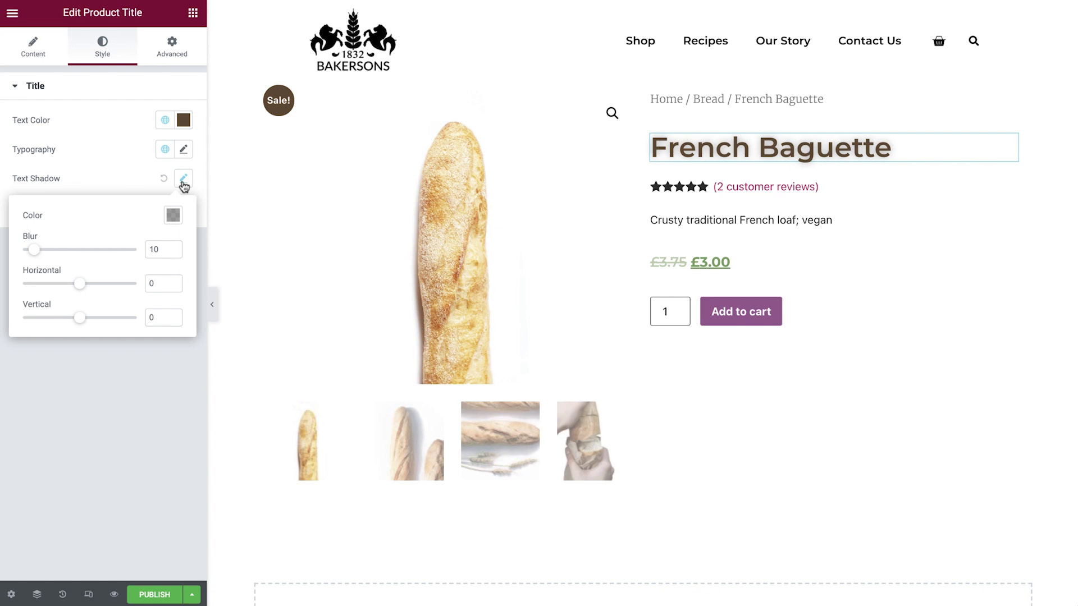
click(164, 178)
click(177, 213)
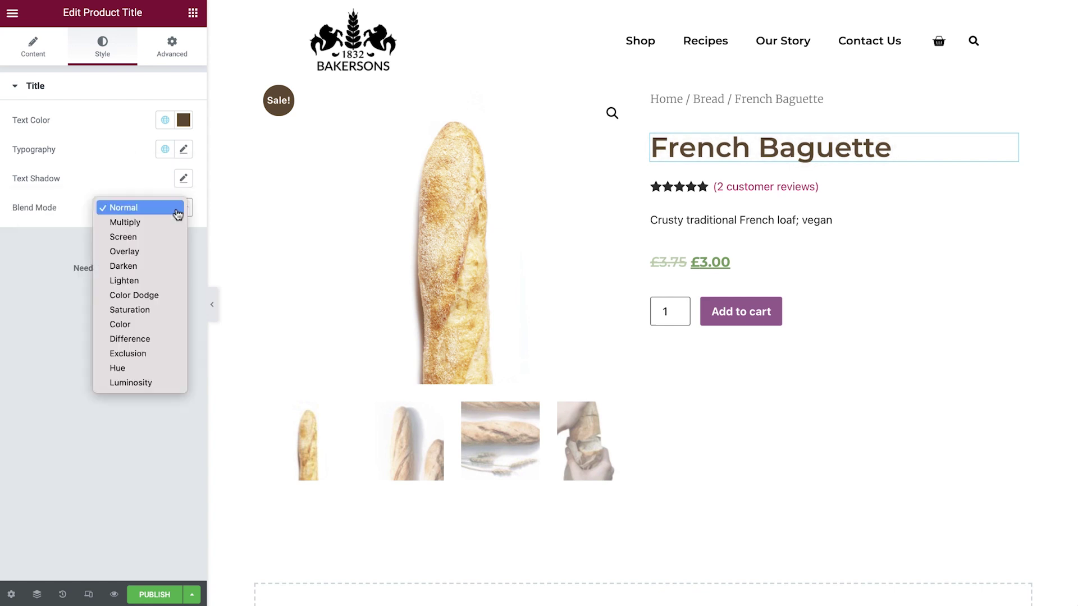
click(177, 213)
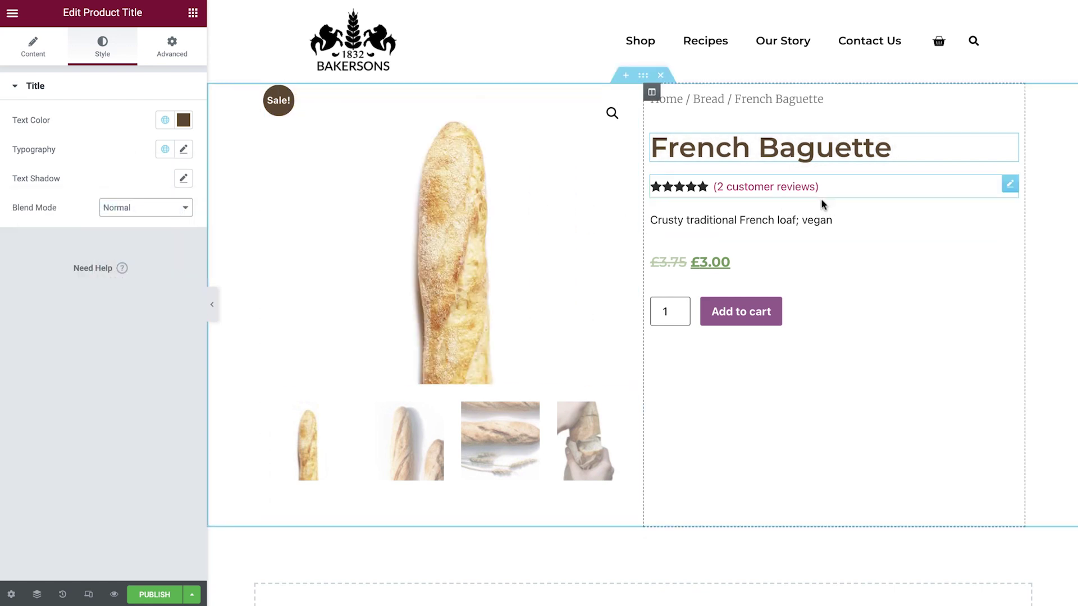
Set the Product Rating's star color and link color to the global Primary color.
click(853, 193)
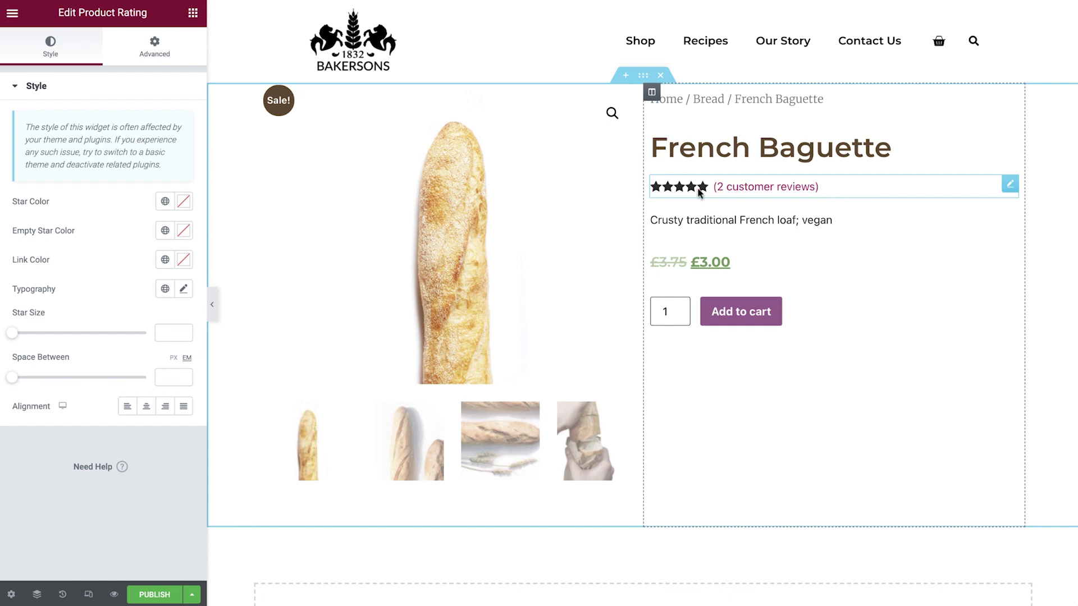
click(165, 206)
click(121, 264)
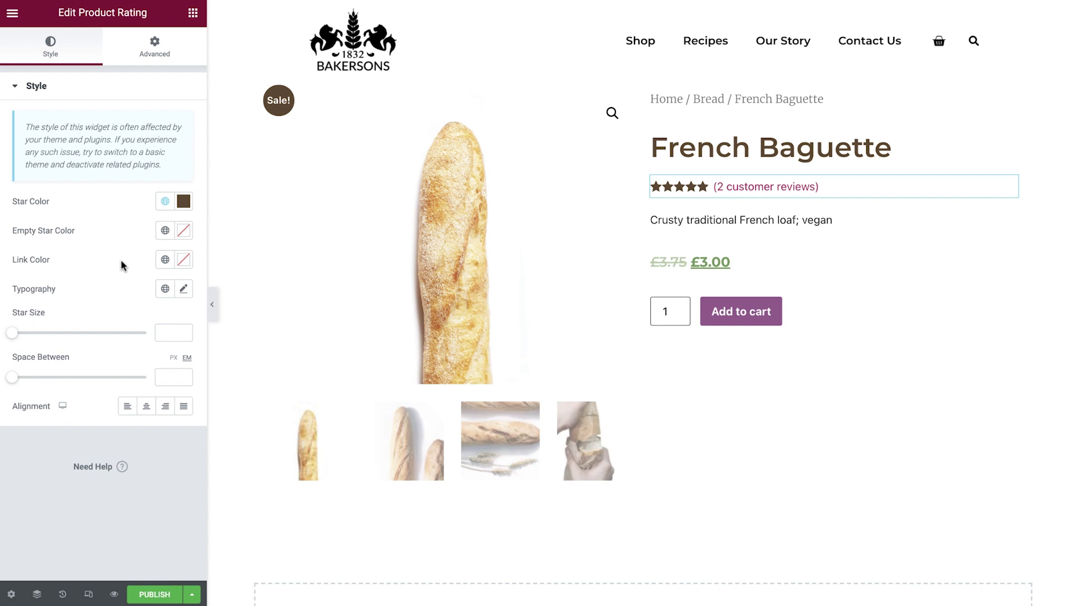
click(165, 230)
click(167, 237)
click(166, 261)
click(132, 323)
Give the rating's review link custom typography with a serif font, size 16 and line height 1.7.
click(165, 289)
click(184, 289)
click(141, 354)
click(135, 413)
click(163, 398)
text(16)
click(140, 427)
click(134, 314)
click(164, 559)
text(1.7)
click(133, 288)
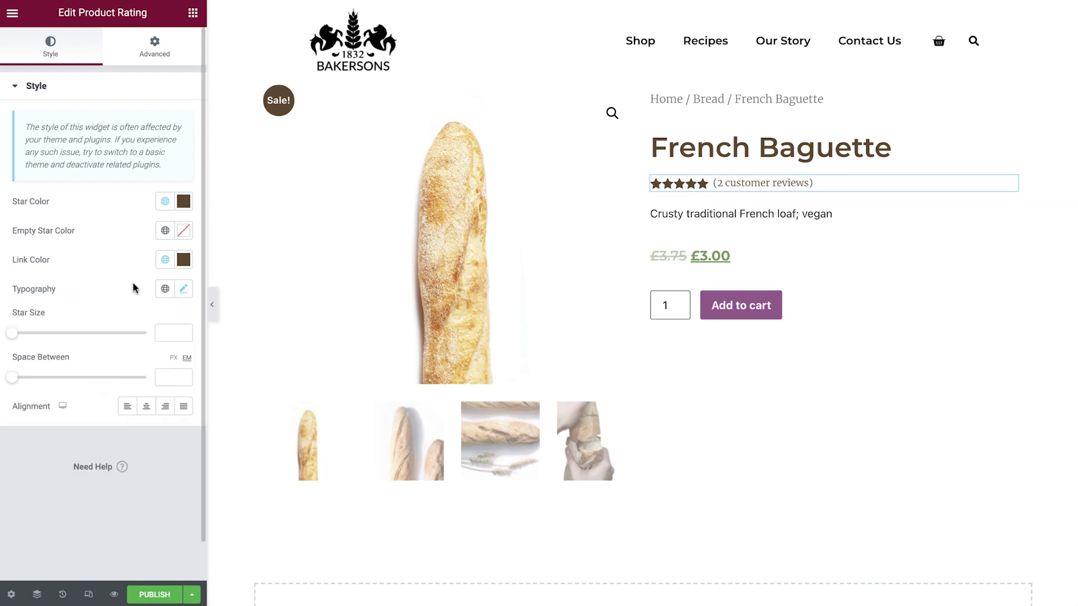
Set the rating's star size to 0.7 and space between to 5 px, and align it left.
click(169, 333)
text(0.7)
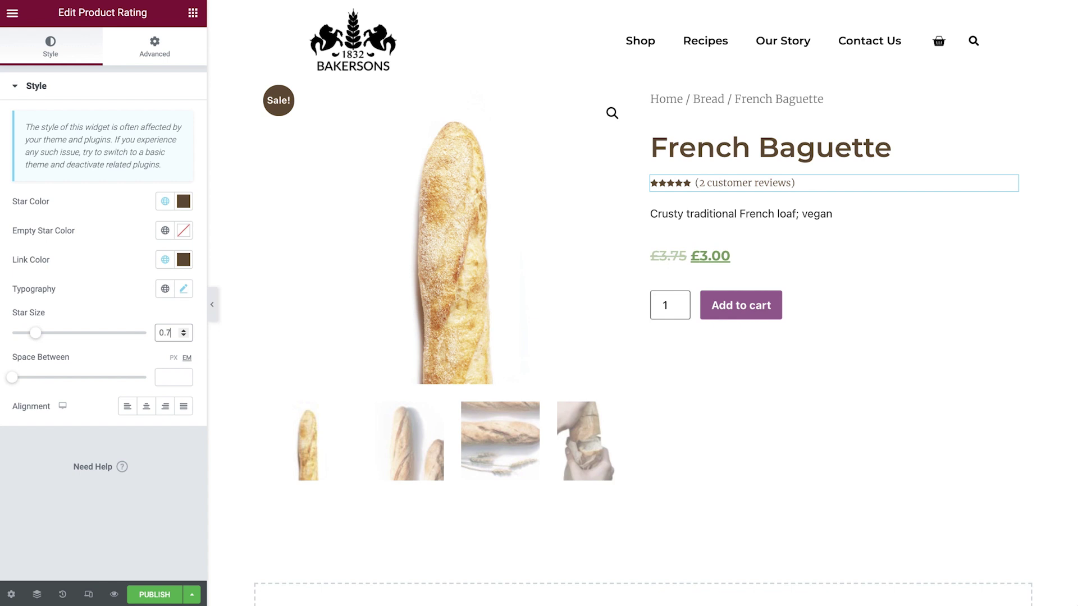
click(163, 376)
text(5)
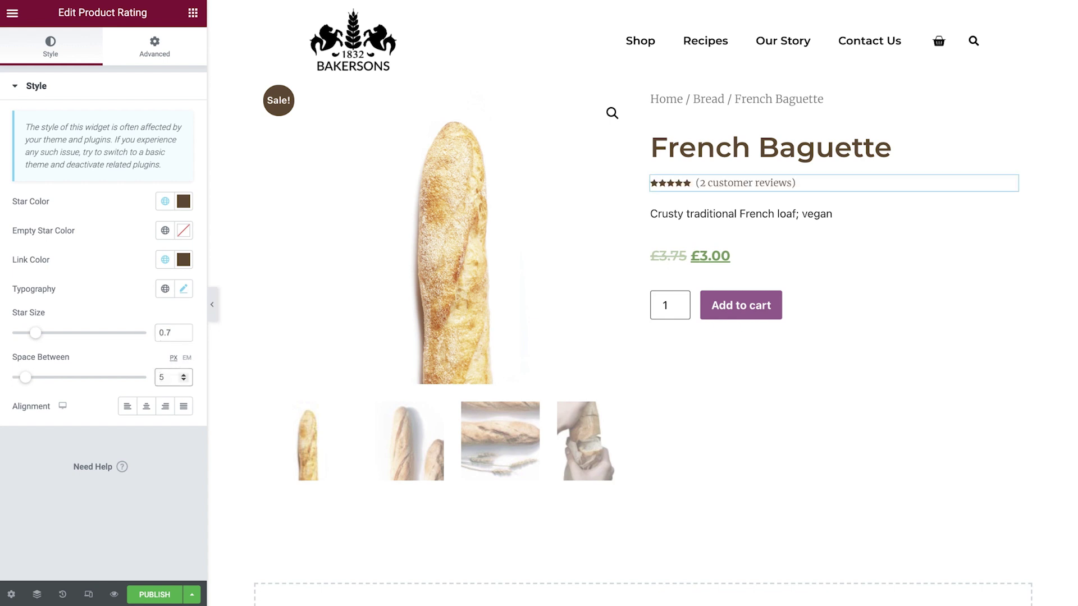
click(131, 412)
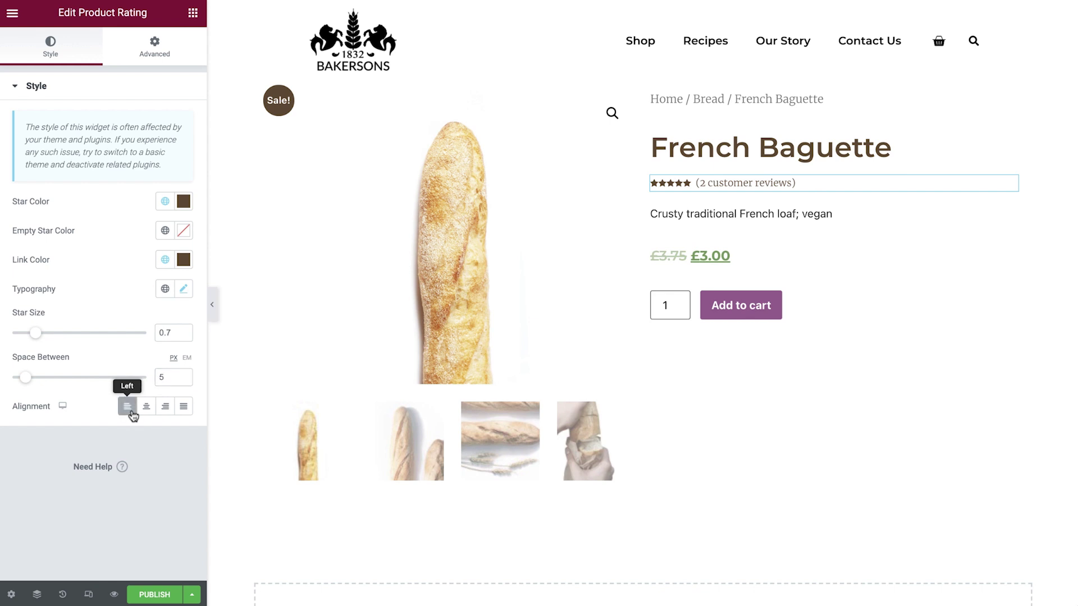
Align the Short Description left and set its text color to the global Secondary color.
click(880, 219)
click(130, 208)
click(165, 230)
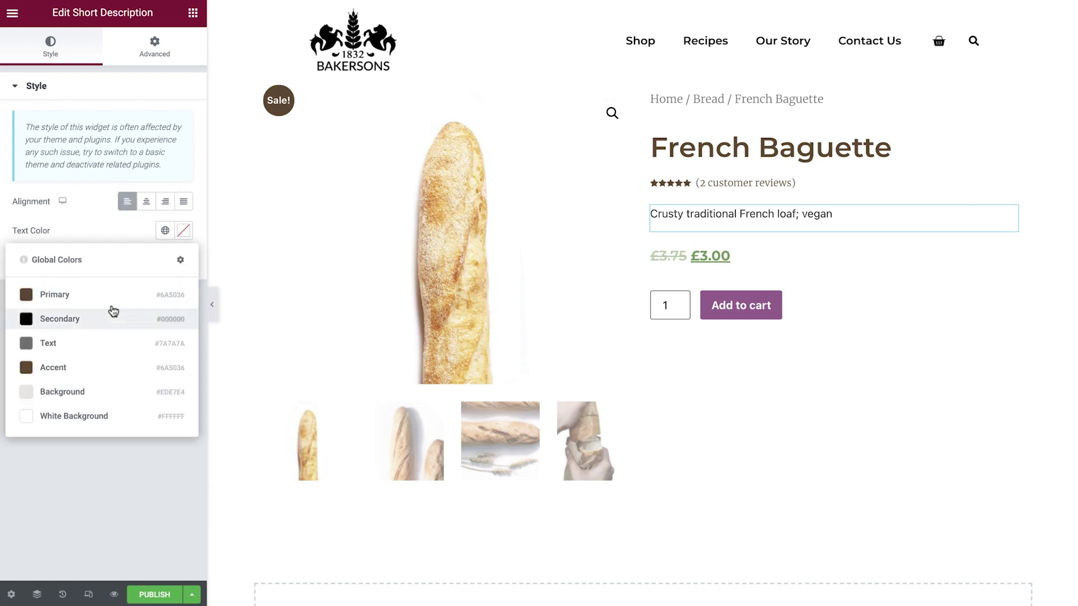
click(111, 313)
Give the Short Description custom typography with a serif font.
click(183, 259)
click(140, 324)
click(137, 378)
click(140, 397)
click(147, 393)
click(143, 262)
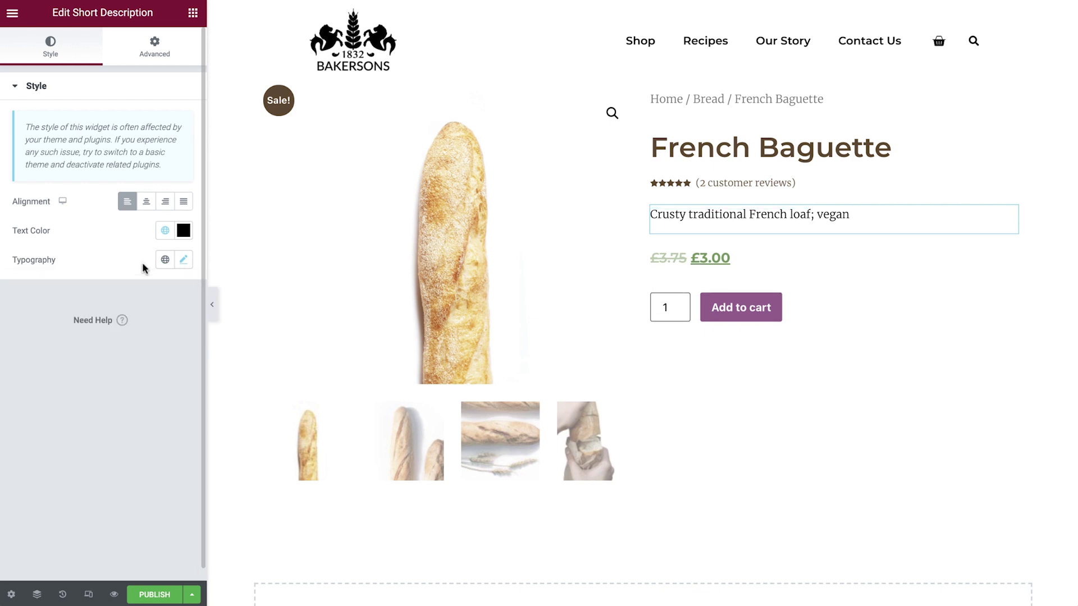
Try the center and right alignments on the Product Price and settle on left alignment.
click(769, 267)
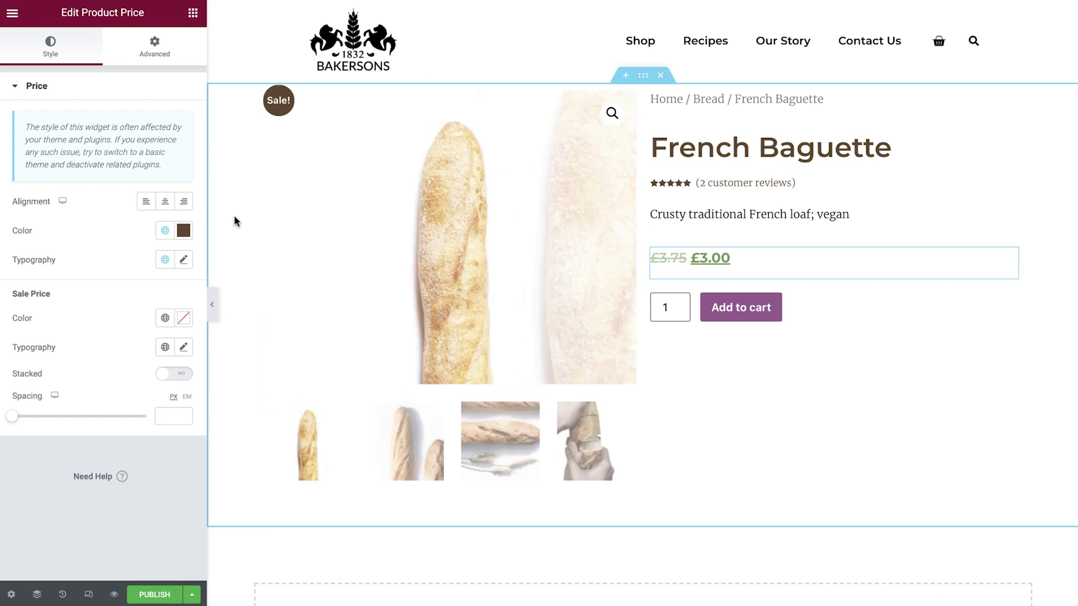
click(146, 202)
click(164, 202)
click(183, 201)
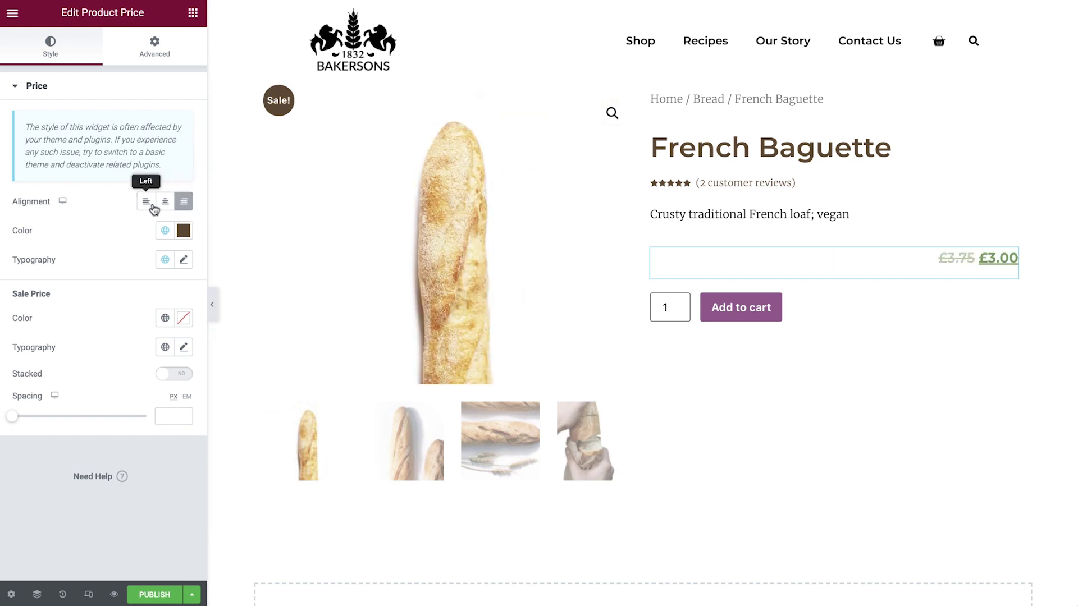
click(146, 201)
click(162, 232)
click(162, 234)
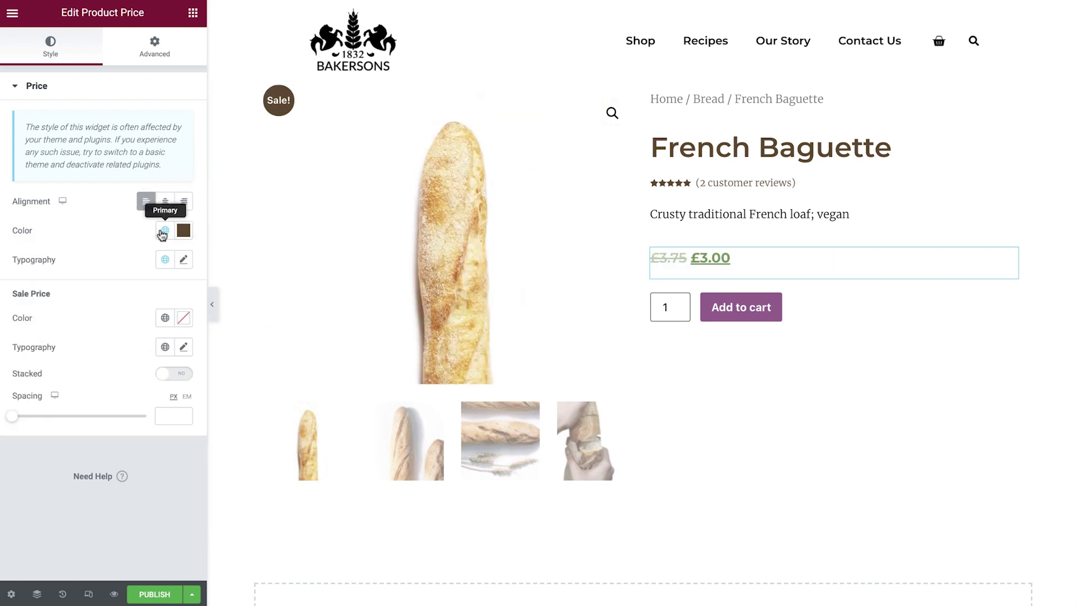
Set the Product Price's font family to Niconne and enlarge its text.
click(183, 260)
click(141, 324)
text(nico)
click(135, 379)
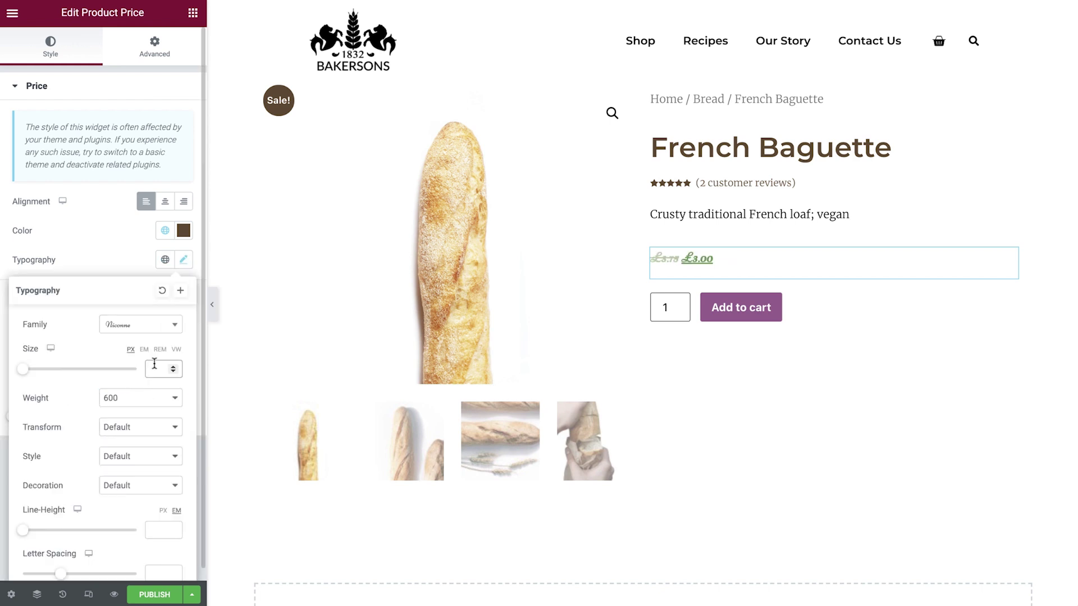
click(130, 273)
Style the sale price with the global Primary color and Niconne typography, size 32 px, weight 400 and line height 1.8.
click(165, 318)
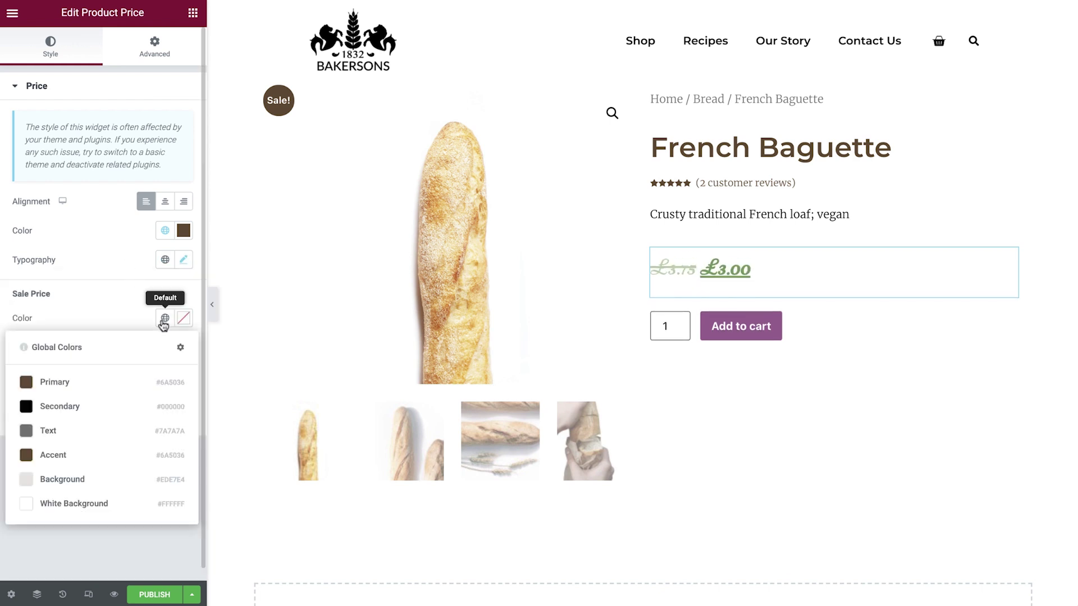
click(130, 380)
click(184, 346)
click(140, 411)
text(nico)
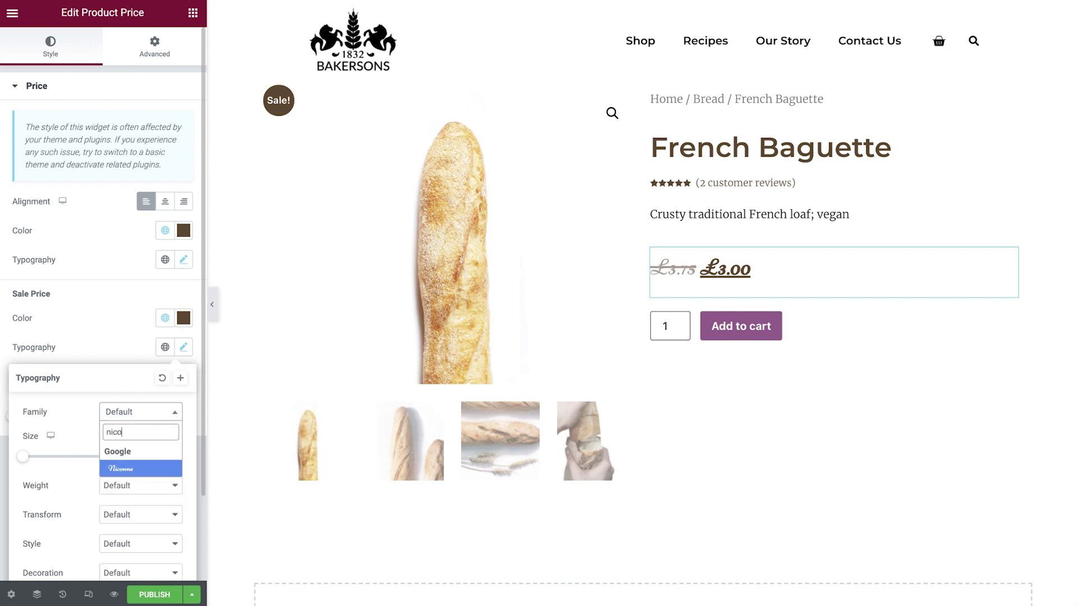
click(139, 466)
scroll(140, 449, down, 2)
click(155, 387)
click(140, 432)
click(163, 517)
text(1.8)
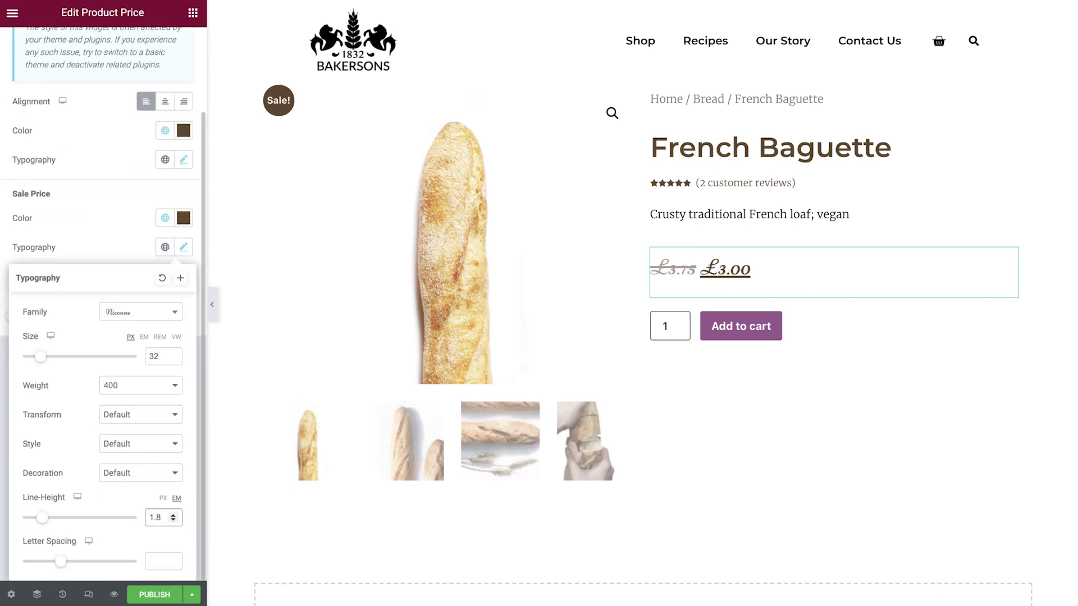
click(128, 255)
Try the stacked price layout, turn it off again, and set the sale price spacing to 10 px.
click(168, 274)
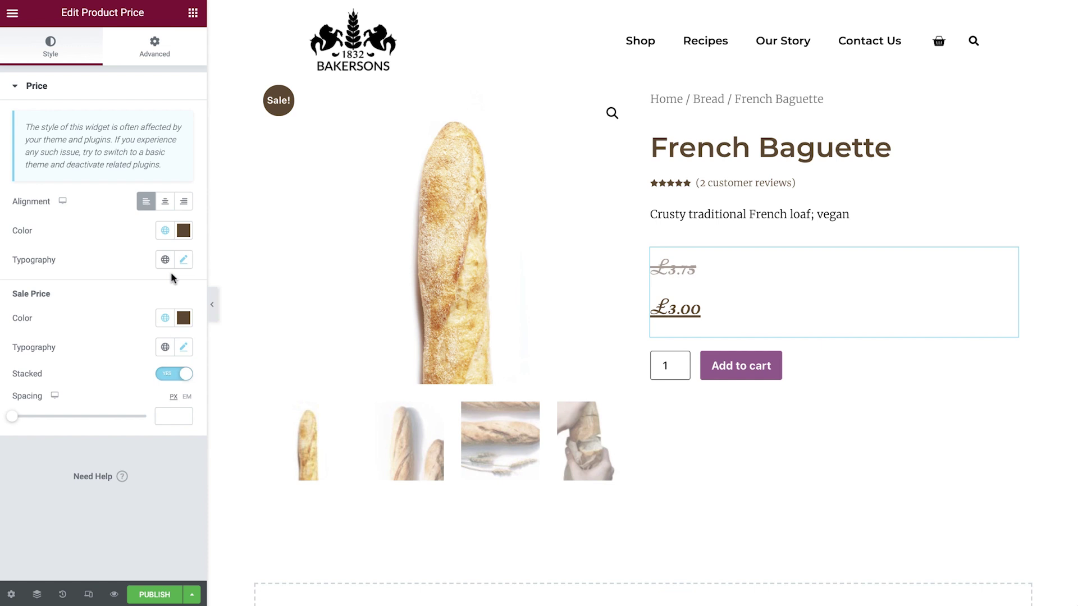
click(170, 377)
click(175, 416)
text(10)
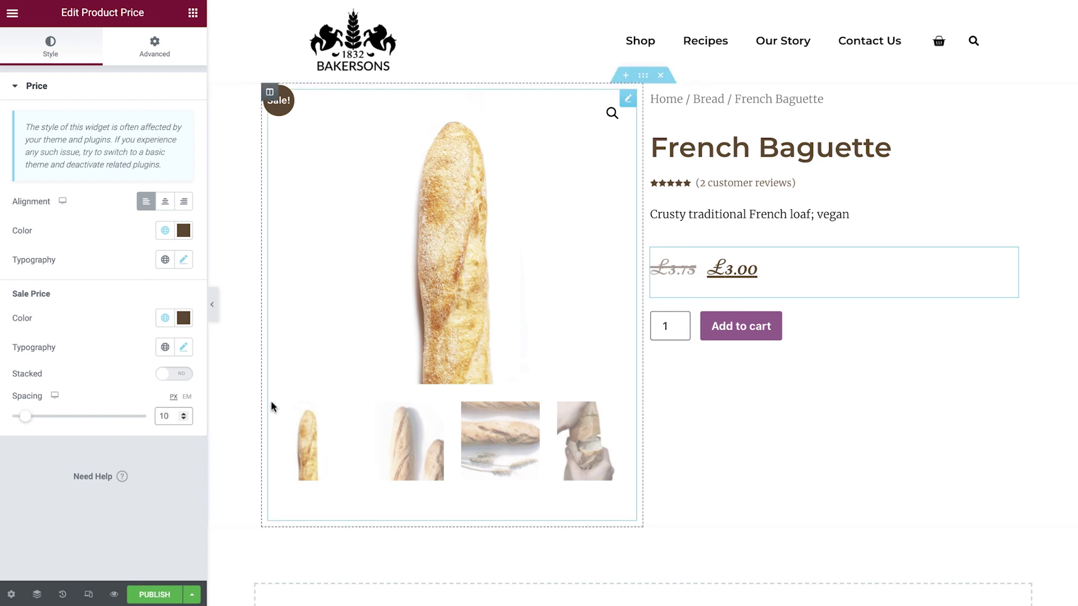
Align the Add to Cart button left and apply a global font to its text.
click(831, 335)
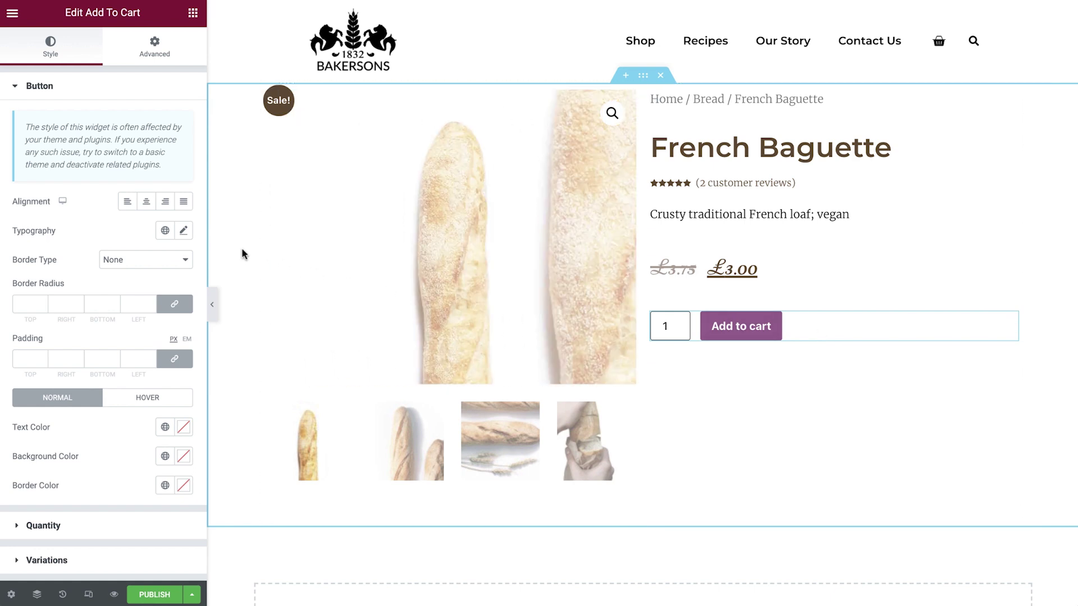
click(127, 206)
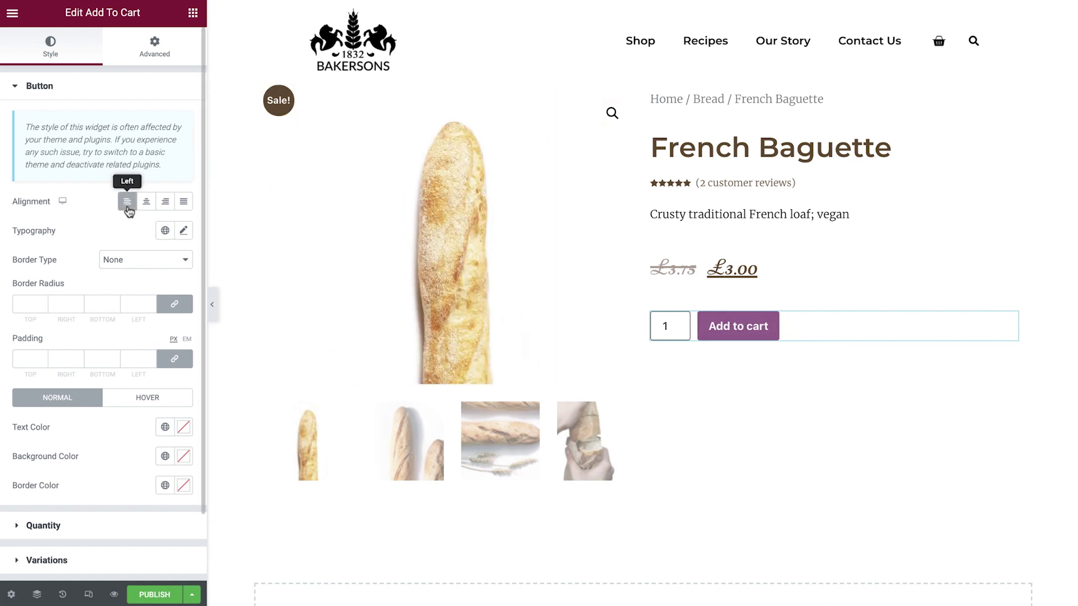
click(165, 232)
scroll(133, 317, down, 3)
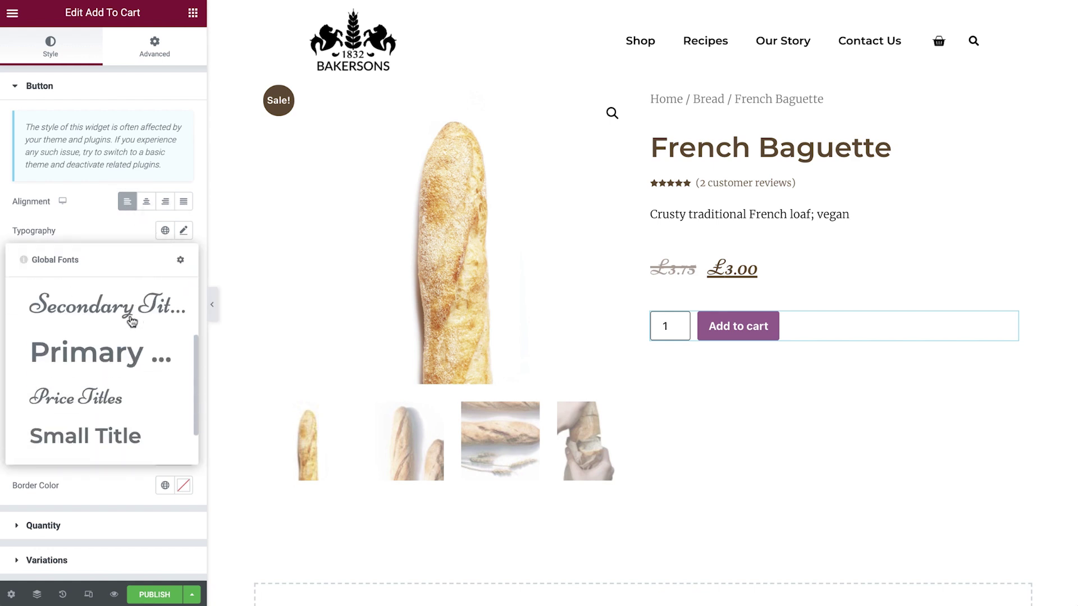
click(112, 424)
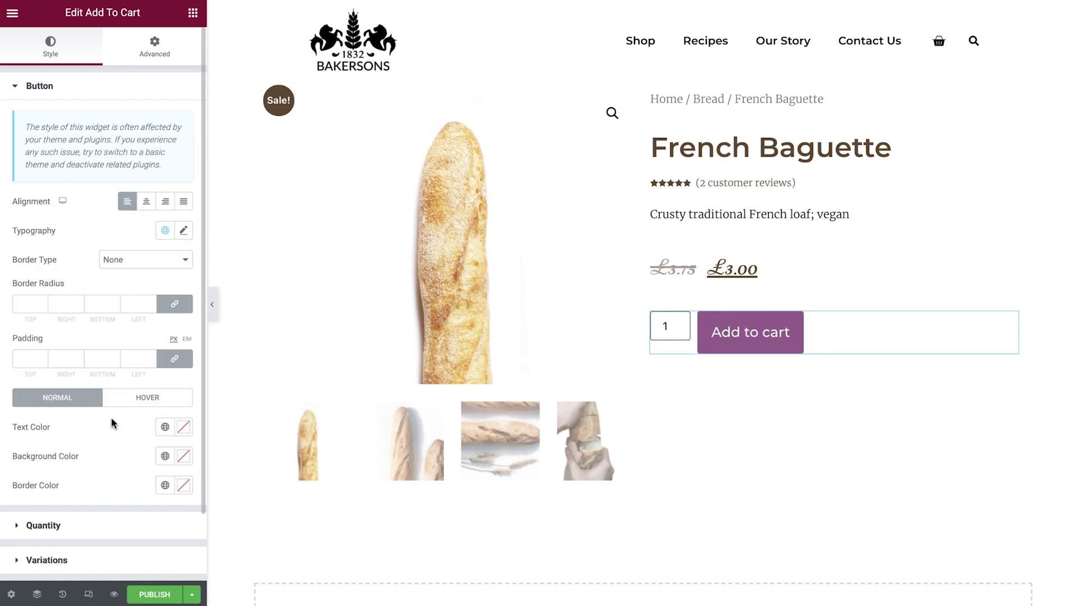
Give the Add to Cart button a solid border with width 2 and border radius 0 on all sides.
click(163, 264)
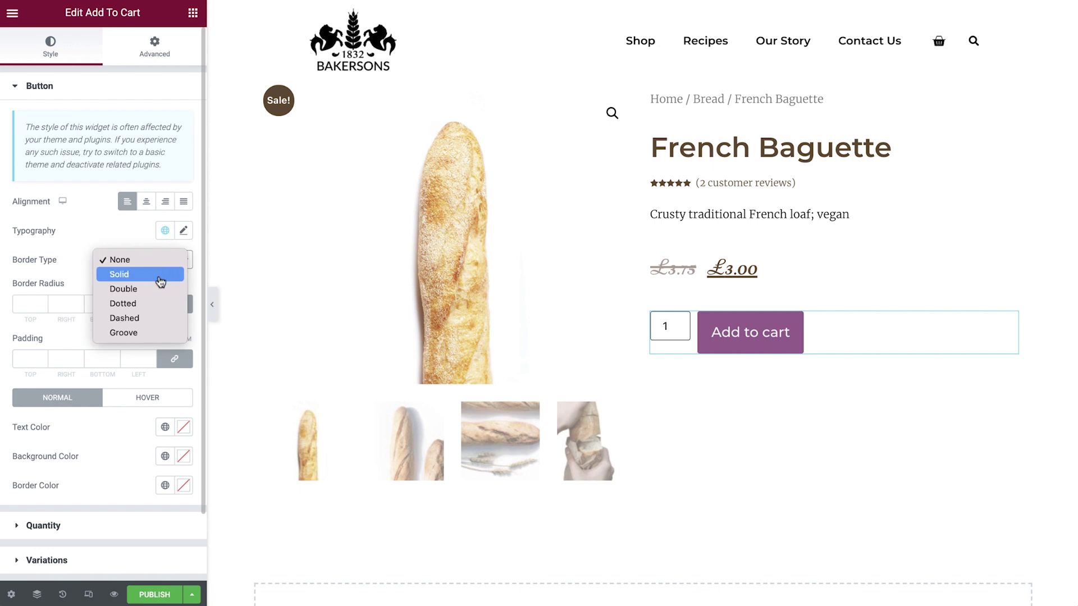
click(160, 278)
click(137, 304)
text(2)
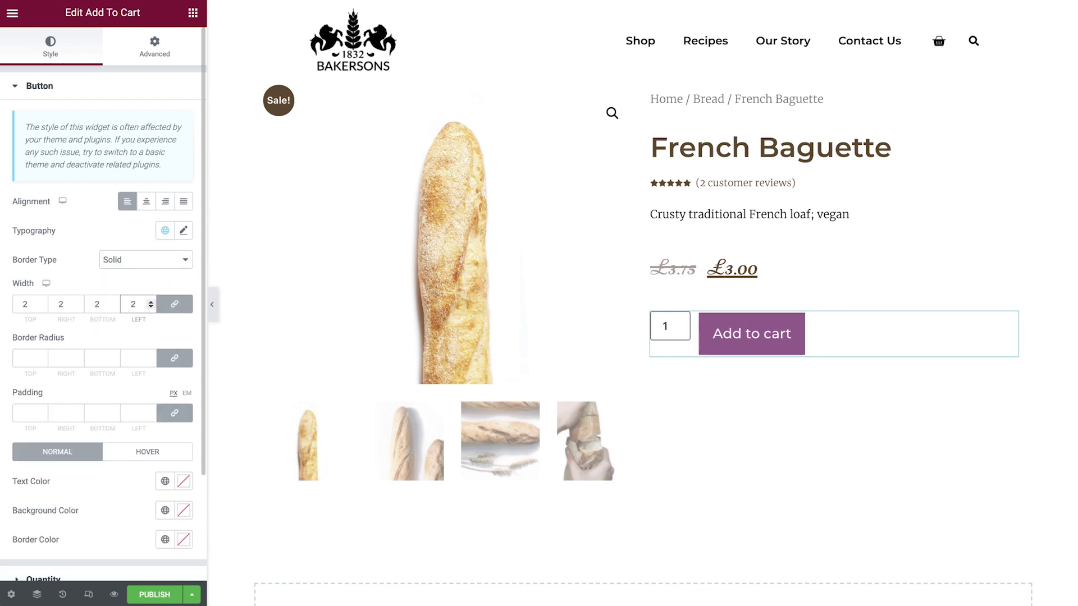
click(131, 355)
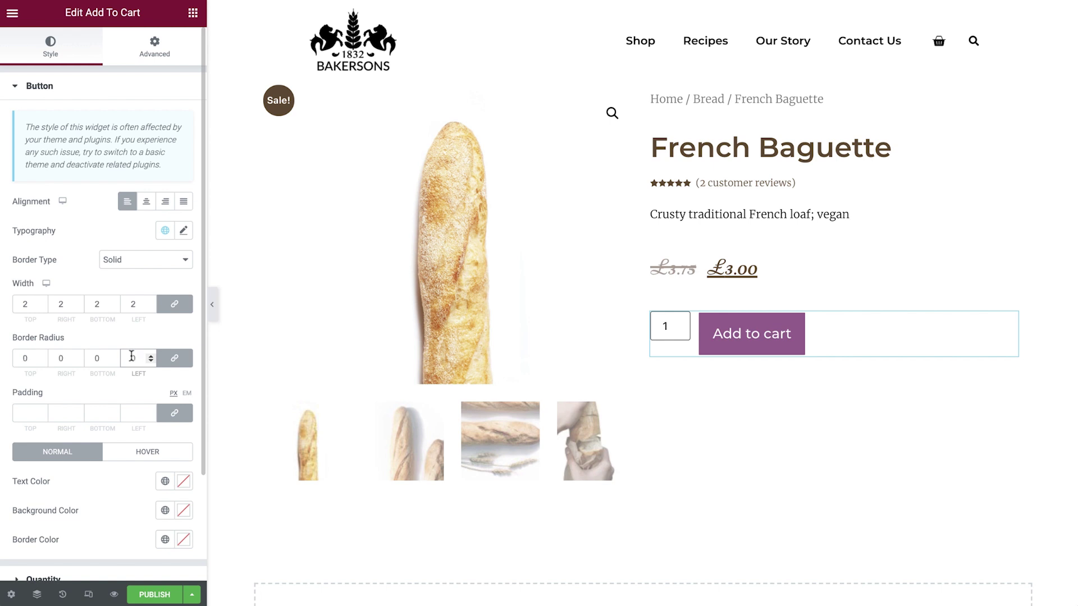
Unlink the Add to Cart button's padding and set top and bottom to 5 px, right and left to 30 px.
click(174, 413)
click(28, 413)
text(5)
key(Tab)
text(30)
key(Tab)
text(5)
key(Tab)
text(30)
scroll(103, 336, down, 2)
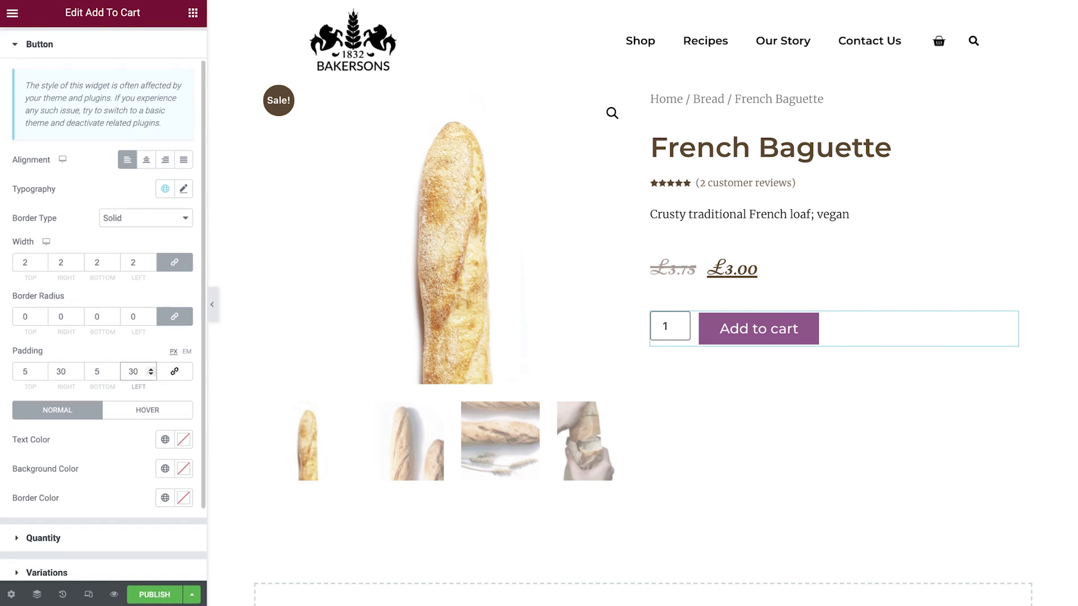
Set the button's normal-state text and border to the global Secondary color and its background to White Background.
click(165, 369)
click(142, 452)
click(165, 396)
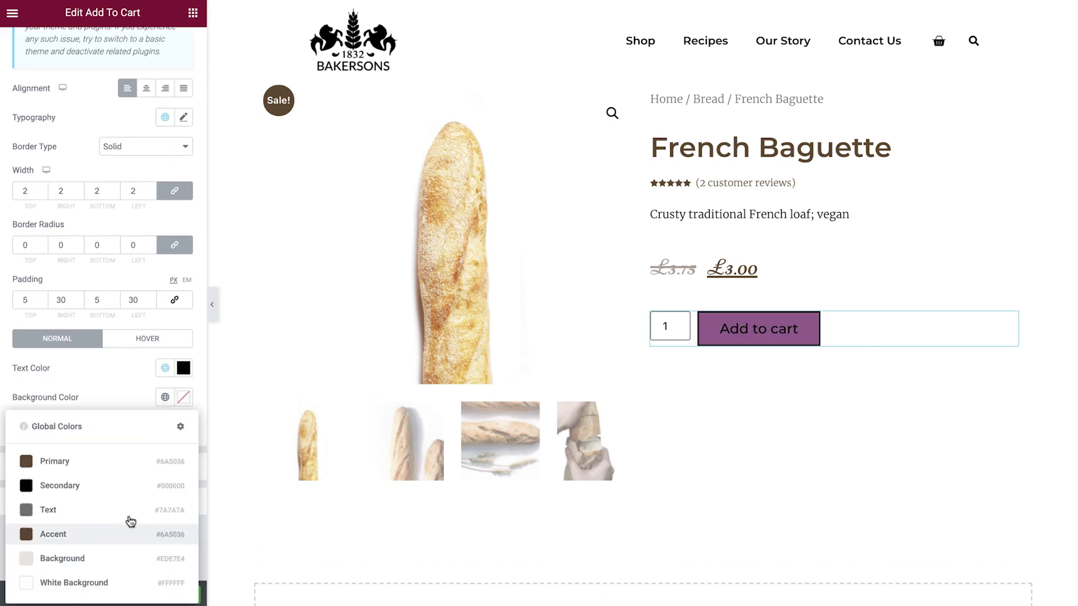
click(113, 580)
click(165, 426)
click(135, 355)
Set the button's hover state to white text with the global Secondary color for background and border.
click(133, 339)
click(165, 368)
click(130, 523)
click(165, 397)
click(113, 264)
click(165, 426)
click(109, 294)
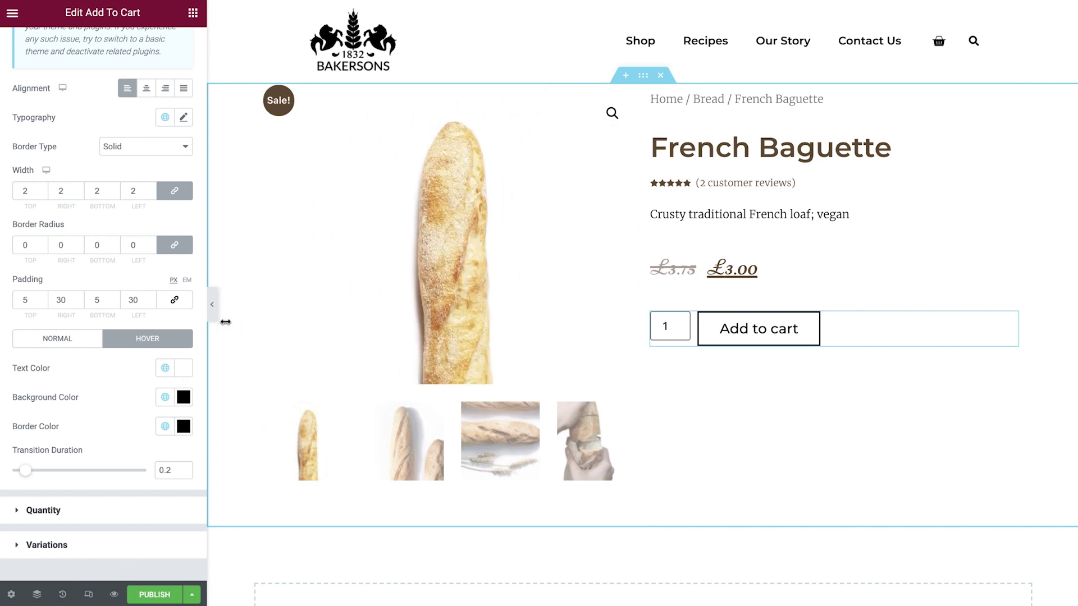
Set the Add to Cart quantity field's spacing to 10 px.
click(106, 512)
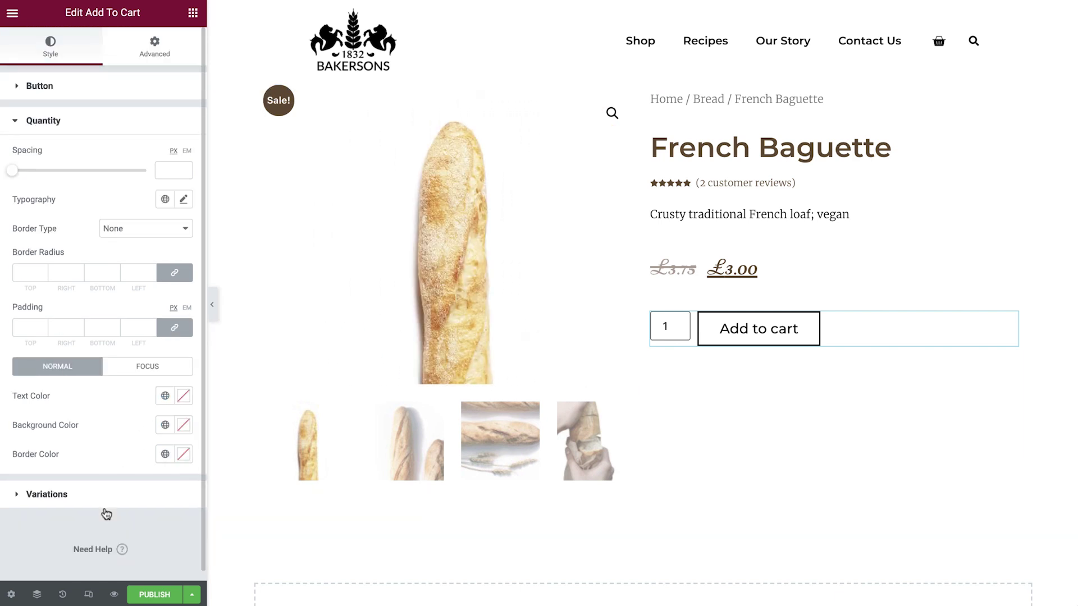
click(172, 170)
text(10)
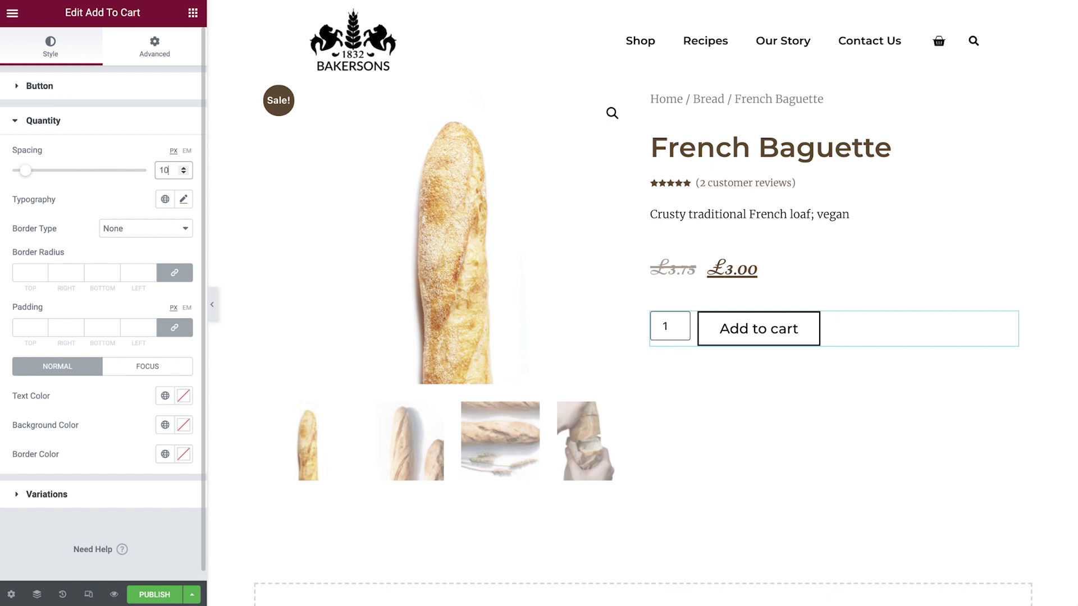
Apply the global Niconne font style to the quantity field and set its size to 30 px.
click(165, 199)
scroll(158, 270, down, 2)
click(113, 318)
click(183, 199)
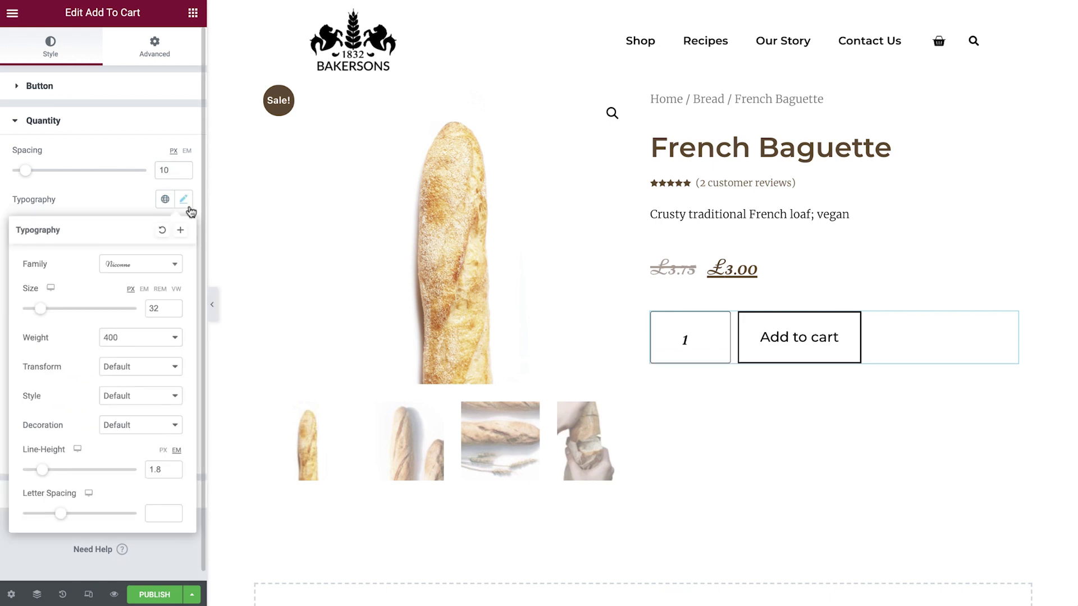
click(173, 311)
click(173, 311)
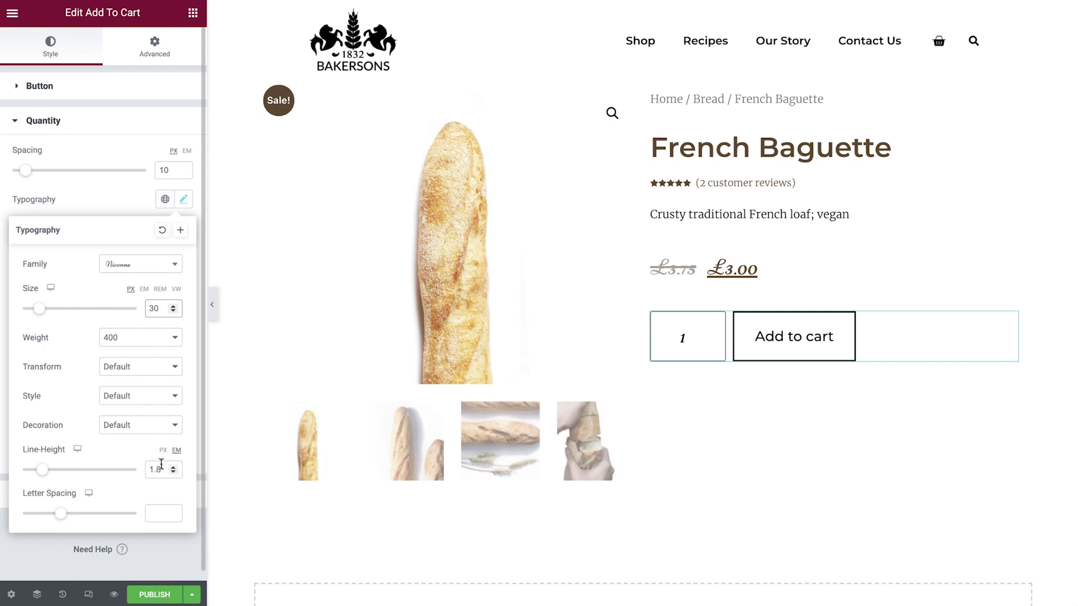
click(184, 199)
Give the quantity field a solid border with width 2 and border radius 0 on all sides.
click(185, 228)
click(171, 252)
click(151, 270)
click(151, 270)
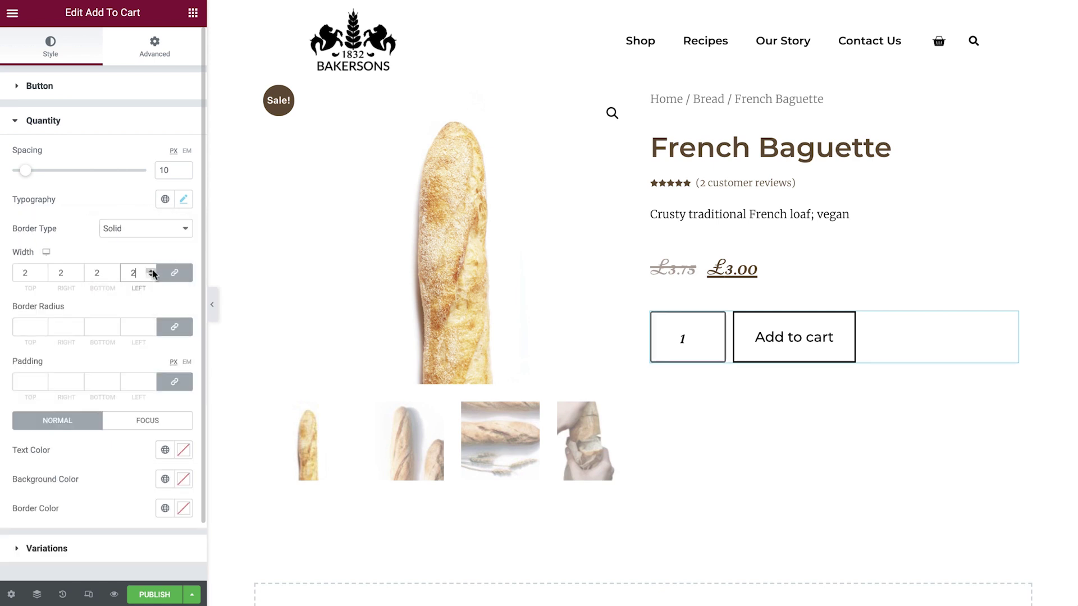
click(150, 329)
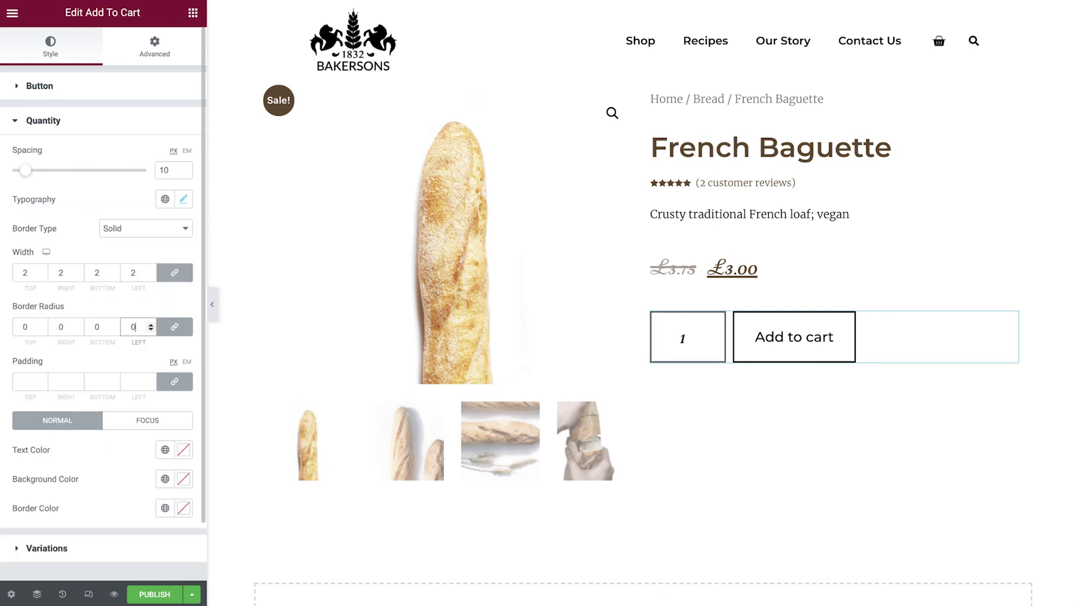
Unlink the quantity field's padding and set its top and bottom values to 5 px.
click(174, 382)
click(25, 382)
text(5)
click(97, 381)
text(5)
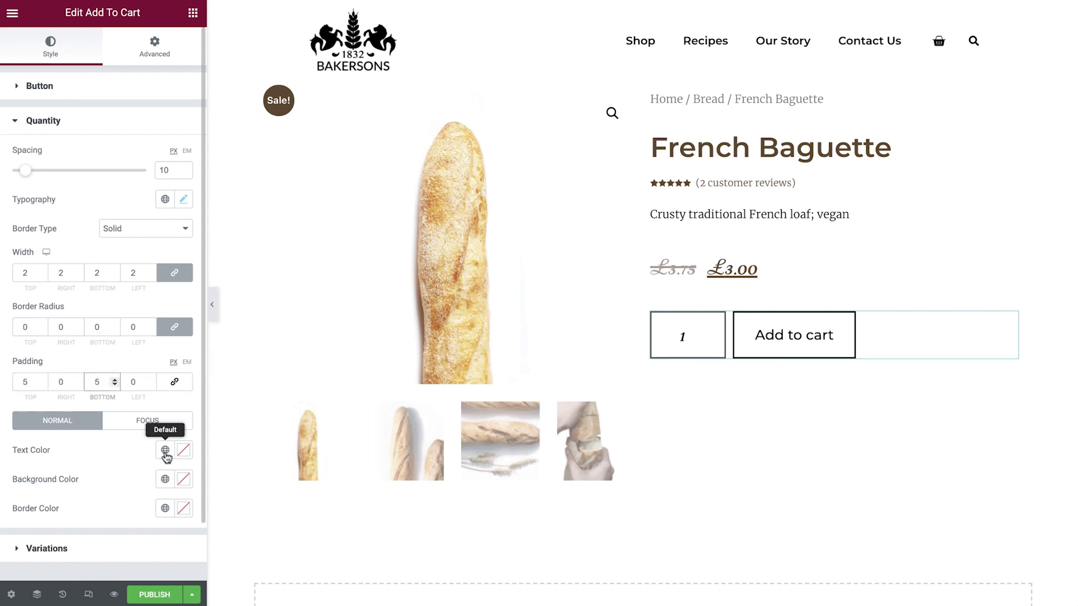
Set the quantity field's normal-state text and border to the global Secondary color and its background to White Background.
click(165, 450)
click(87, 326)
click(165, 478)
click(136, 449)
click(165, 508)
click(89, 376)
Set the quantity field's focus-state text and border to the global Secondary color.
click(135, 430)
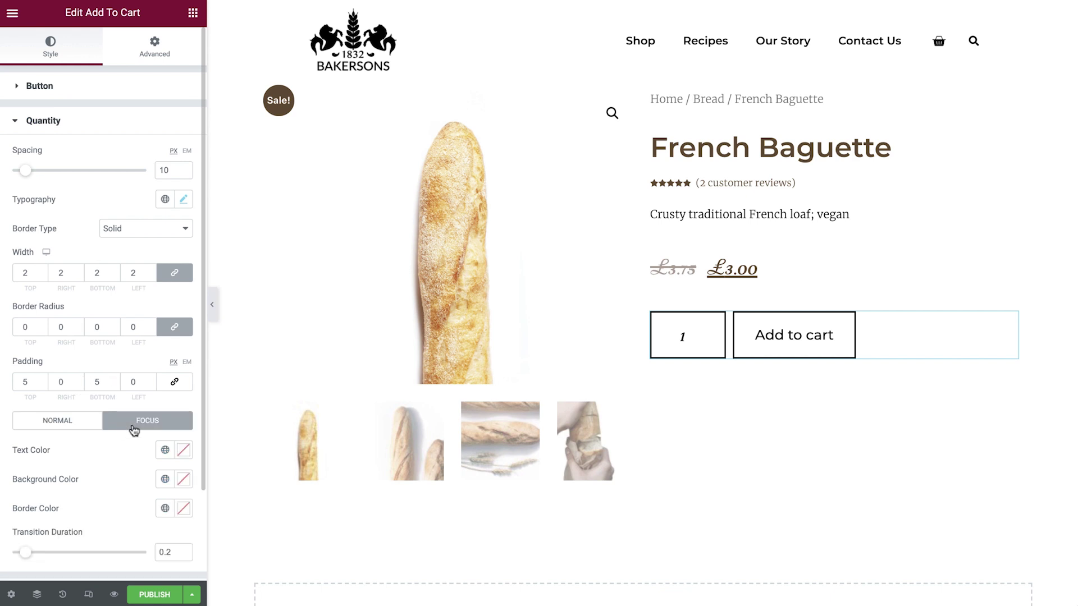
click(165, 450)
click(86, 316)
click(165, 508)
click(88, 377)
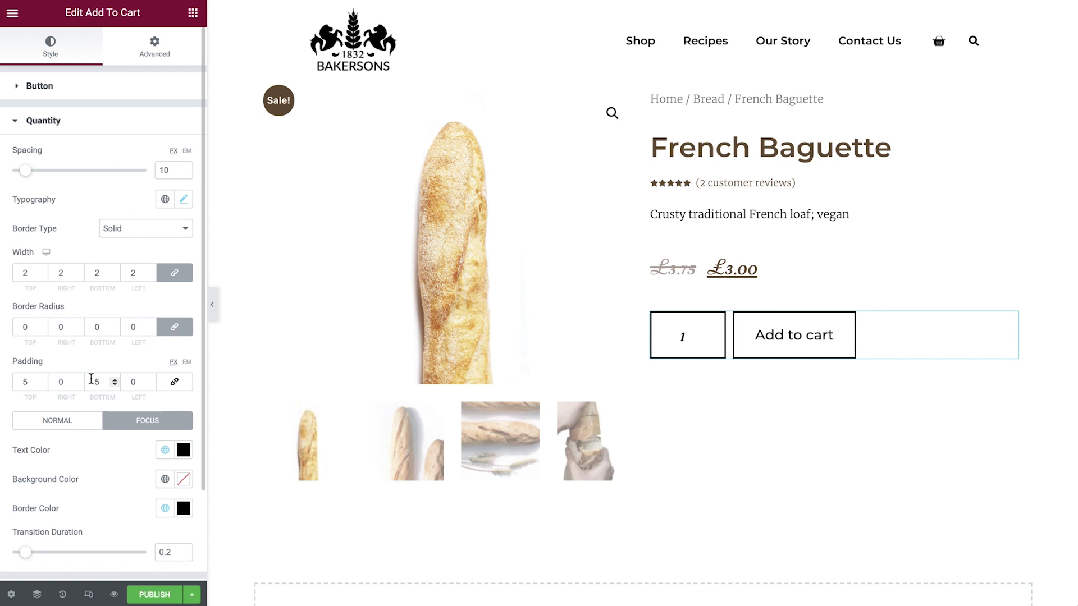
Review the Add to Cart widget's Variations style options for spacing, label and select field.
click(70, 125)
click(87, 162)
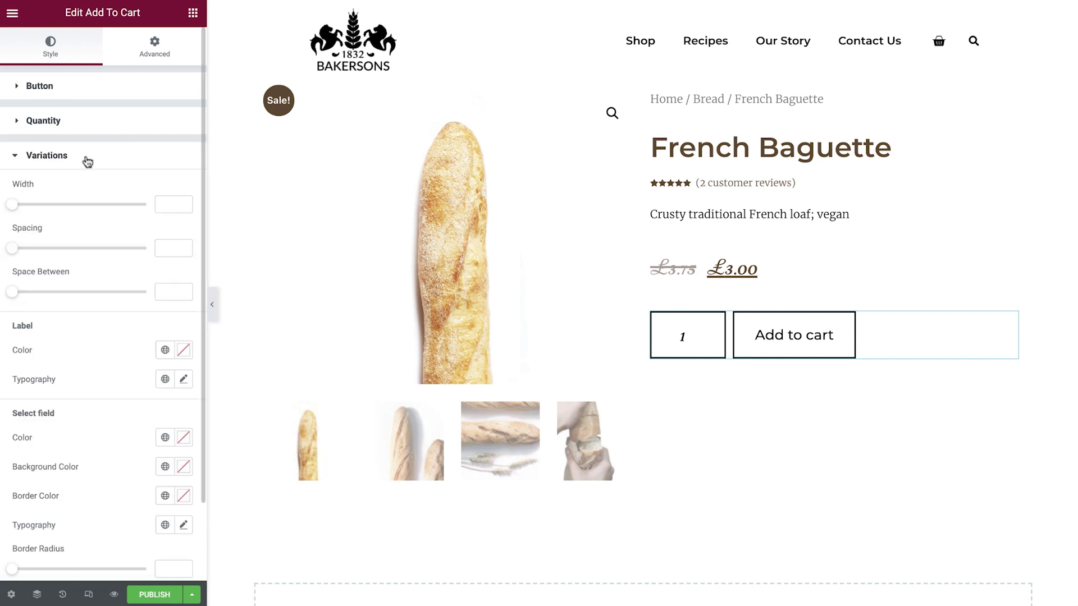
scroll(87, 163, down, 2)
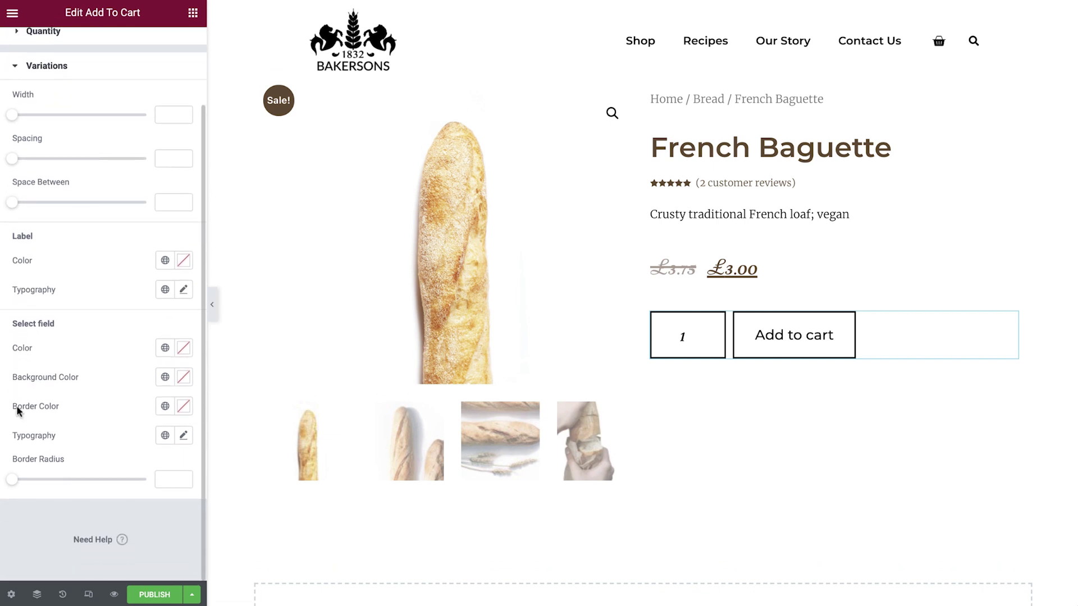
Switch the template's preview product to Gourmet Doughnuts and select the Add to Cart widget with its variation options.
click(11, 594)
click(96, 269)
click(137, 163)
text(d)
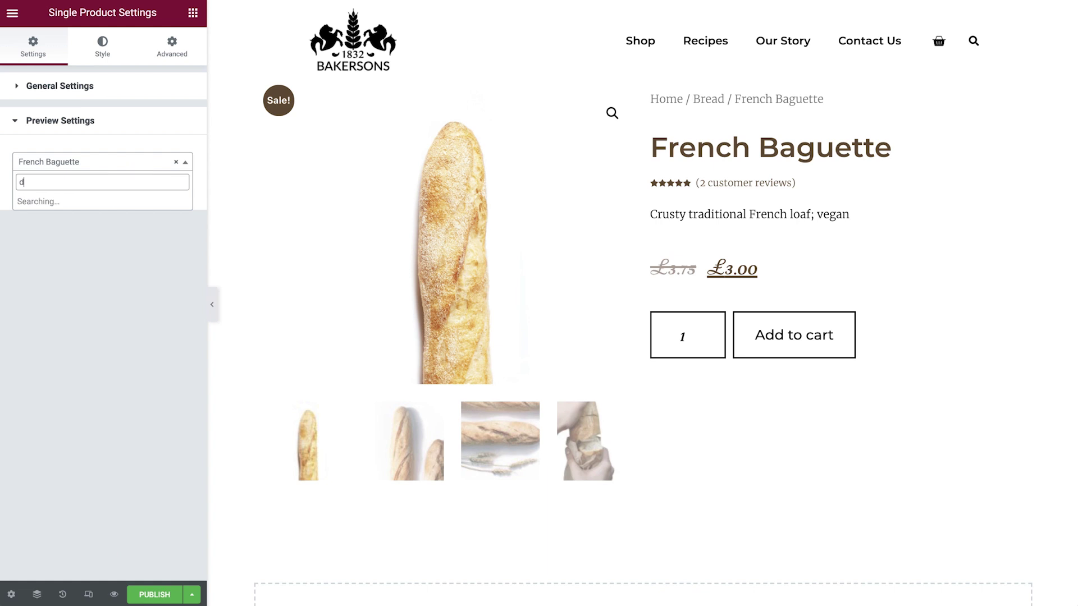
text(ough)
click(118, 203)
click(135, 192)
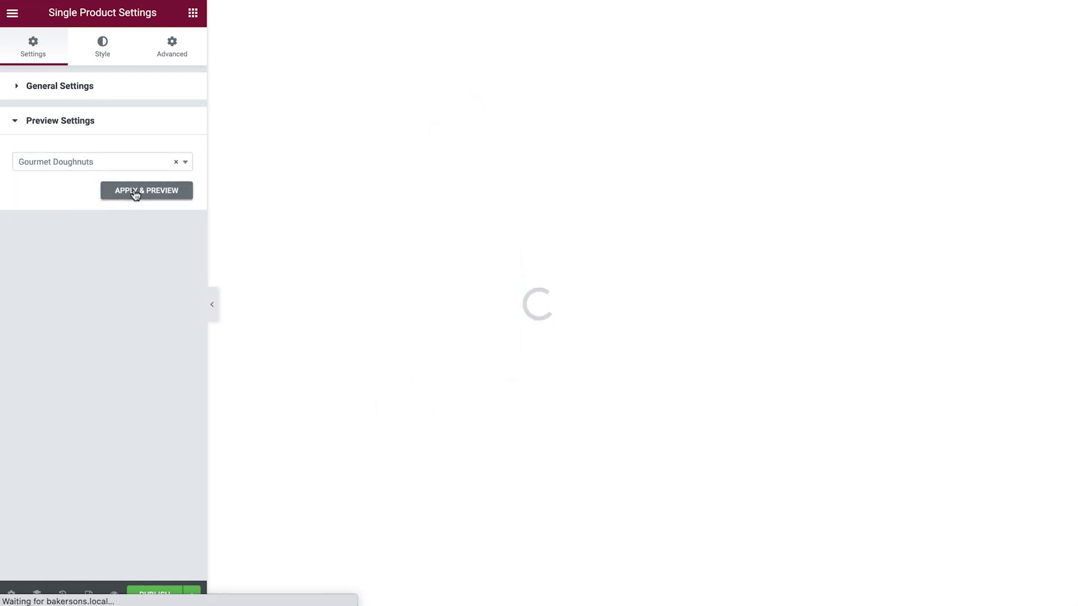
click(727, 345)
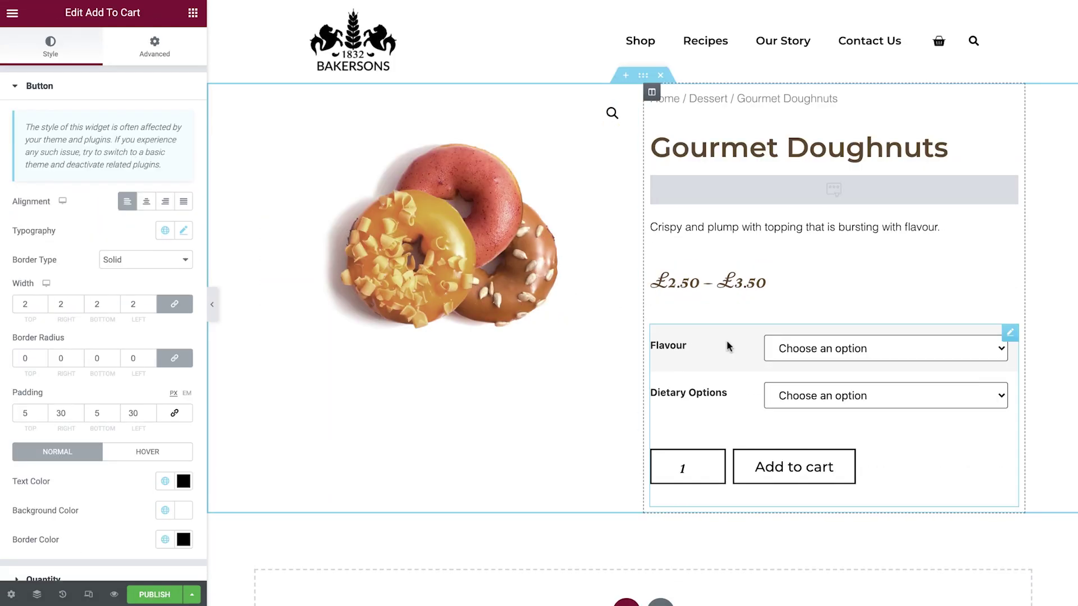
Set the Add to Cart widget's Variations width to 100, spacing to 0 and space between to 0.
click(125, 87)
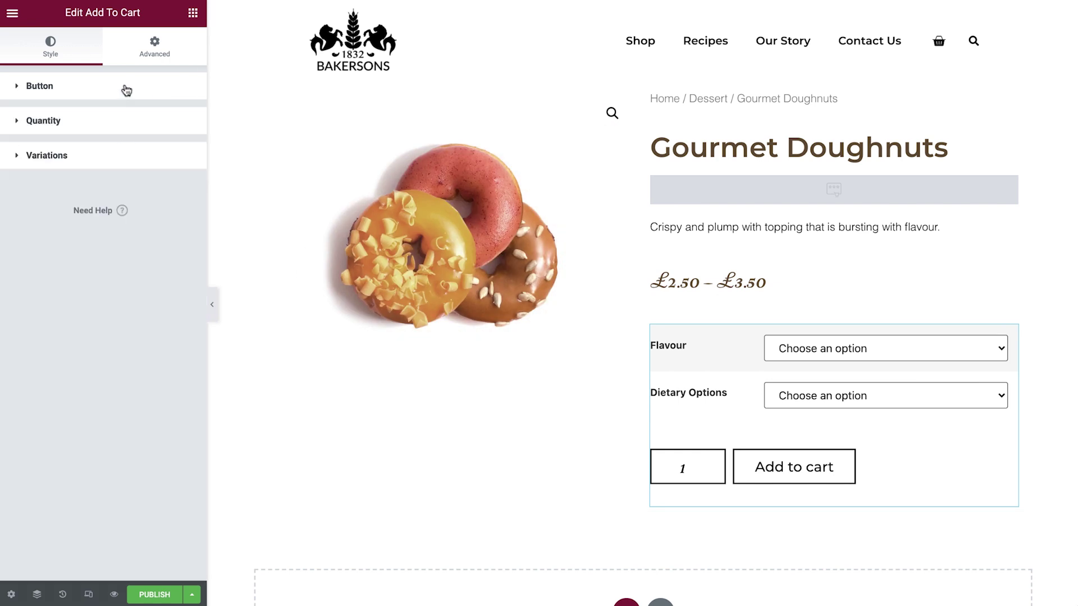
click(111, 154)
scroll(112, 153, down, 1)
drag(23, 120, 156, 117)
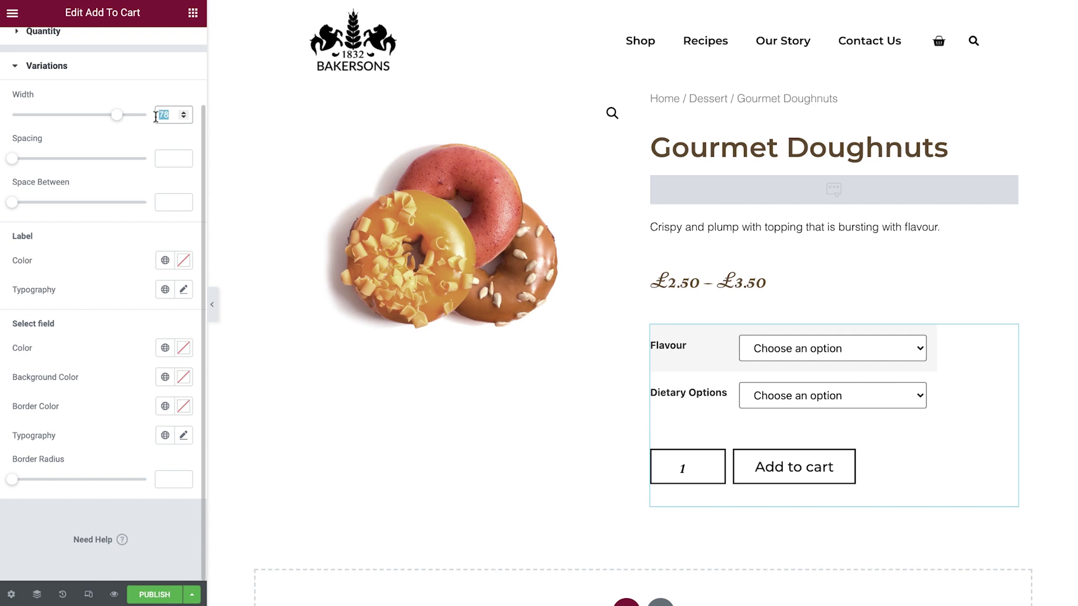
text(100)
click(162, 158)
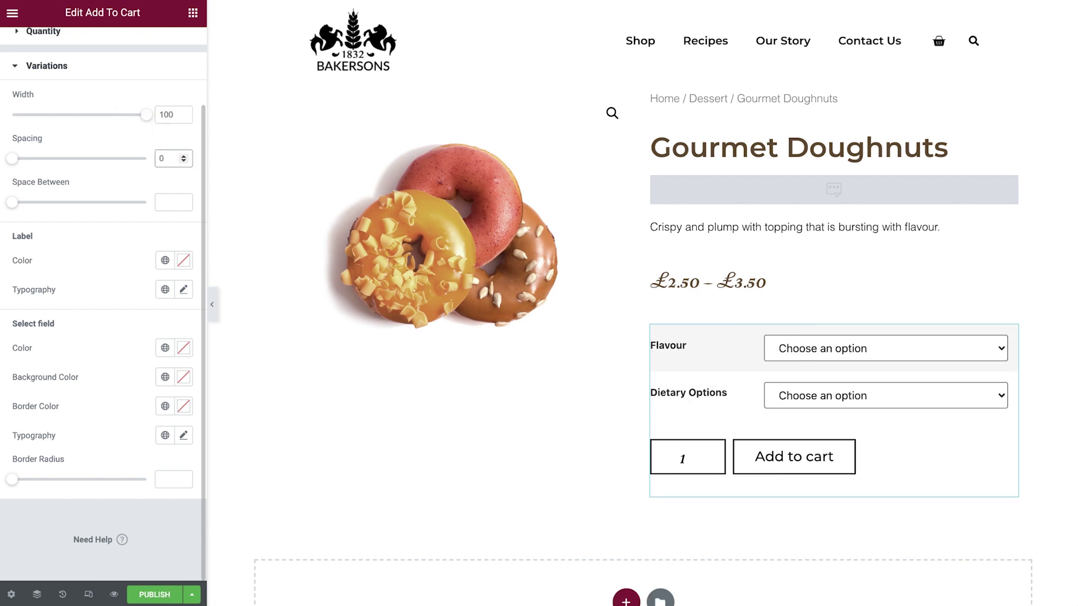
click(167, 197)
Set the variation labels to the global Secondary color and the global Primary font.
click(164, 260)
click(123, 346)
click(165, 289)
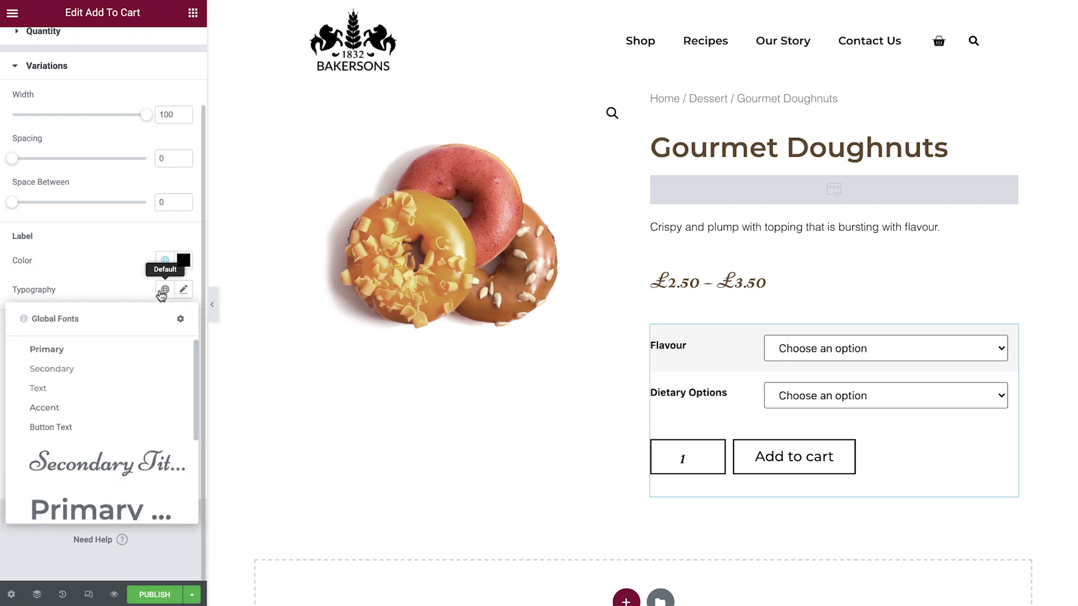
click(126, 348)
Set the variation select field's text and border to the global Secondary color and its background to White Background.
click(165, 348)
click(113, 436)
click(165, 377)
click(110, 564)
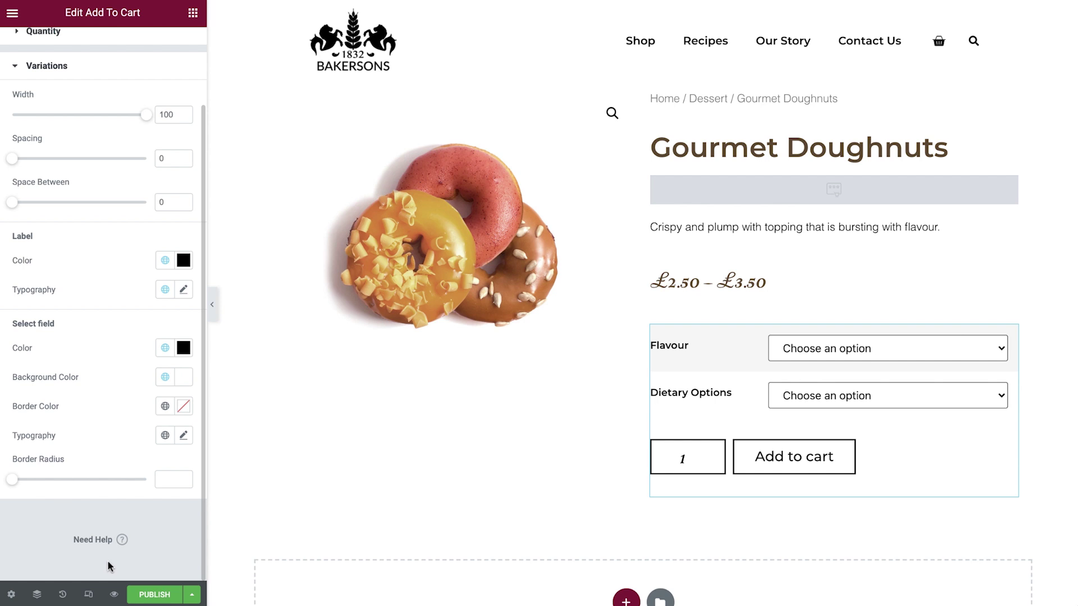
click(165, 406)
click(105, 279)
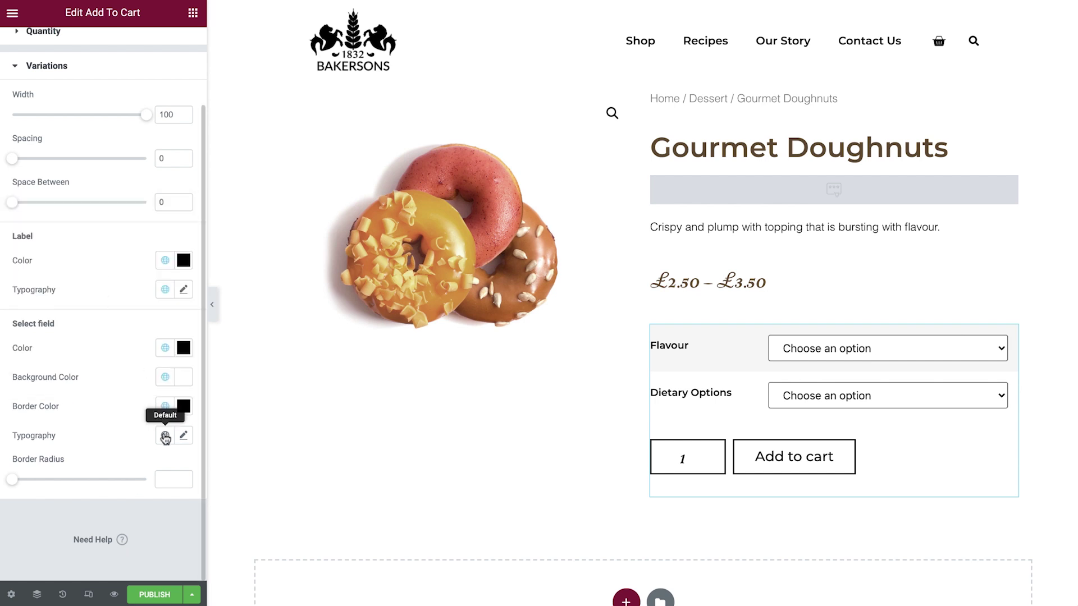
Apply a global font to the variation select field and set its border radius to 0.
click(165, 435)
click(91, 272)
click(168, 479)
text(0)
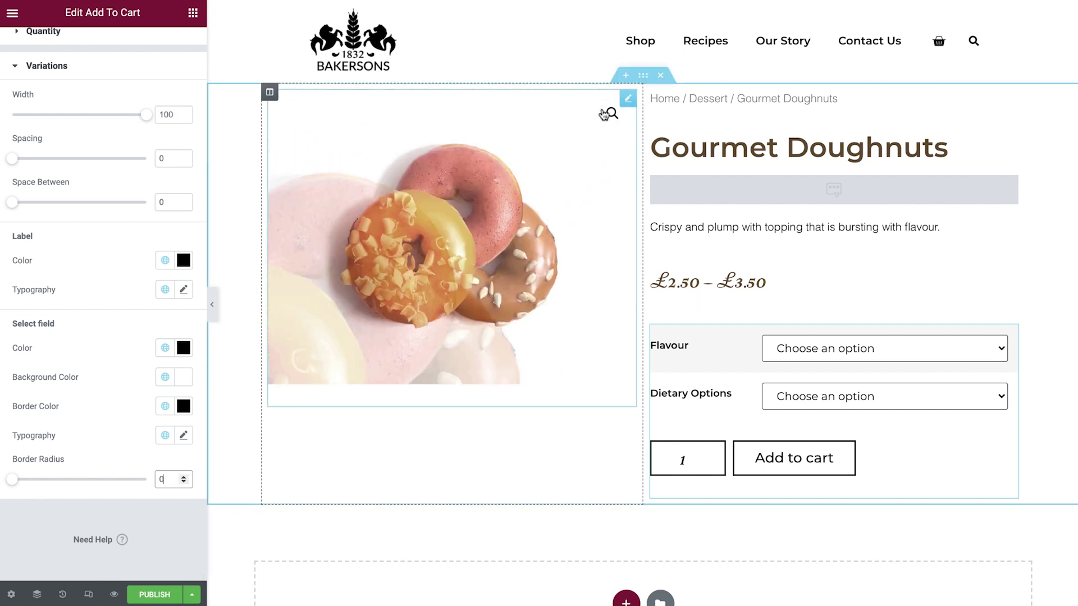
Give the product section a classic background using the scattered-nuts image from the media library, set to No-repeat.
click(642, 79)
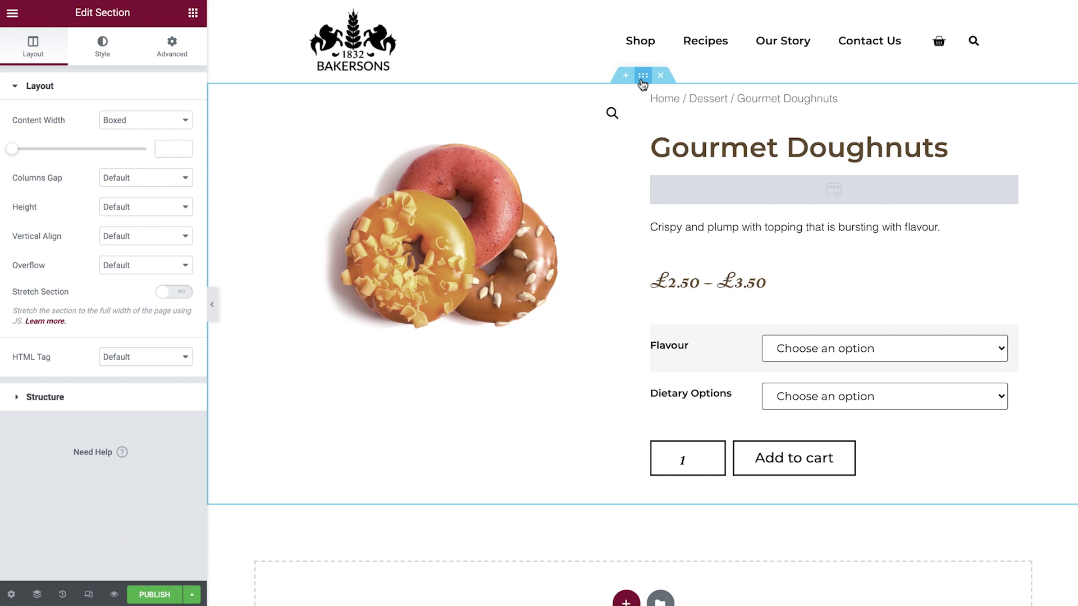
click(105, 55)
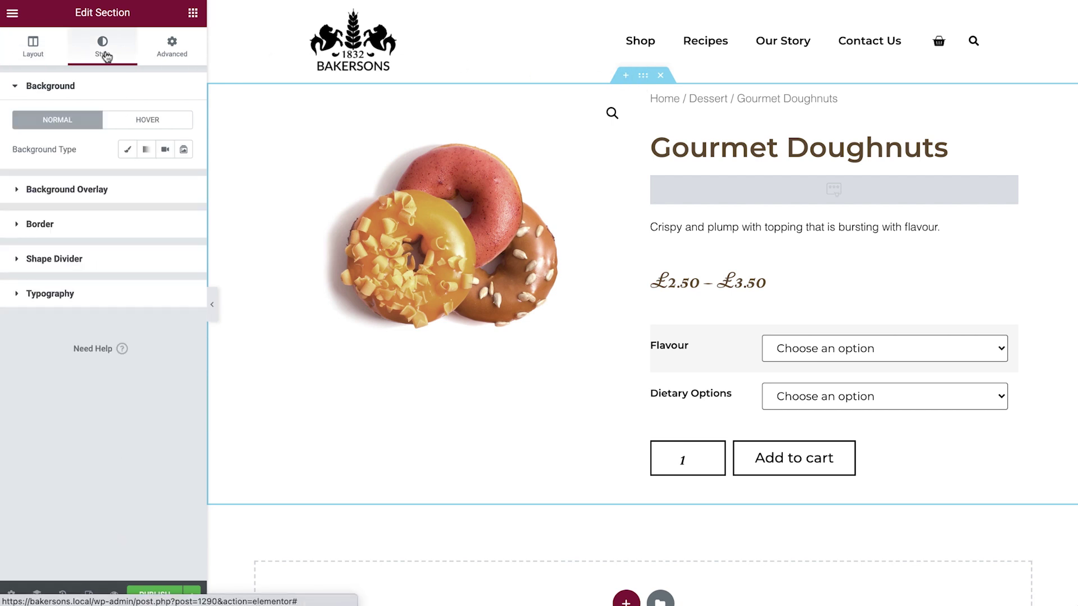
click(128, 149)
click(106, 250)
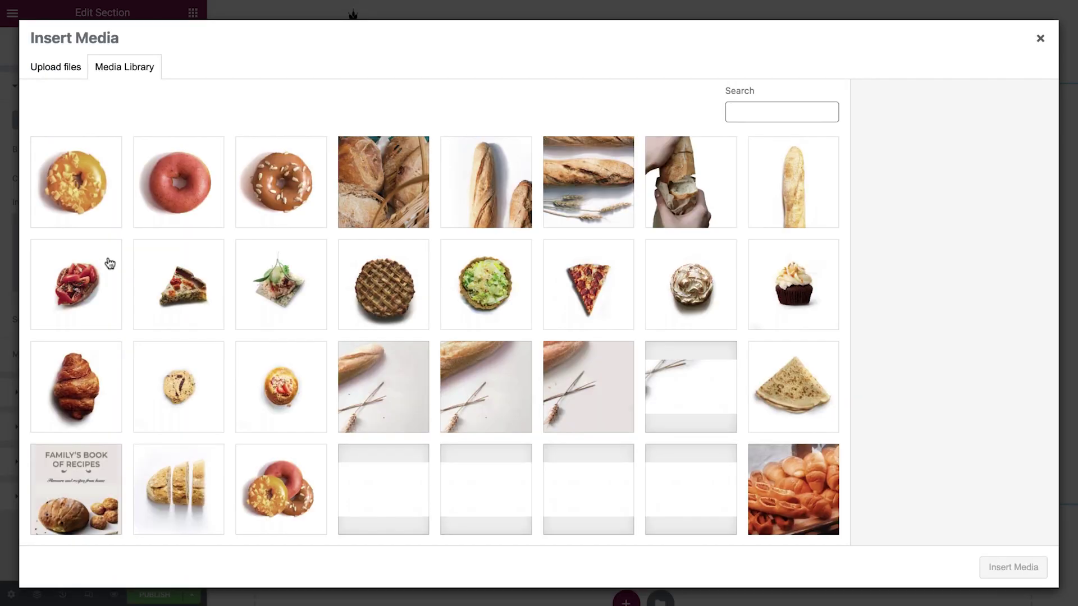
click(369, 486)
click(1005, 568)
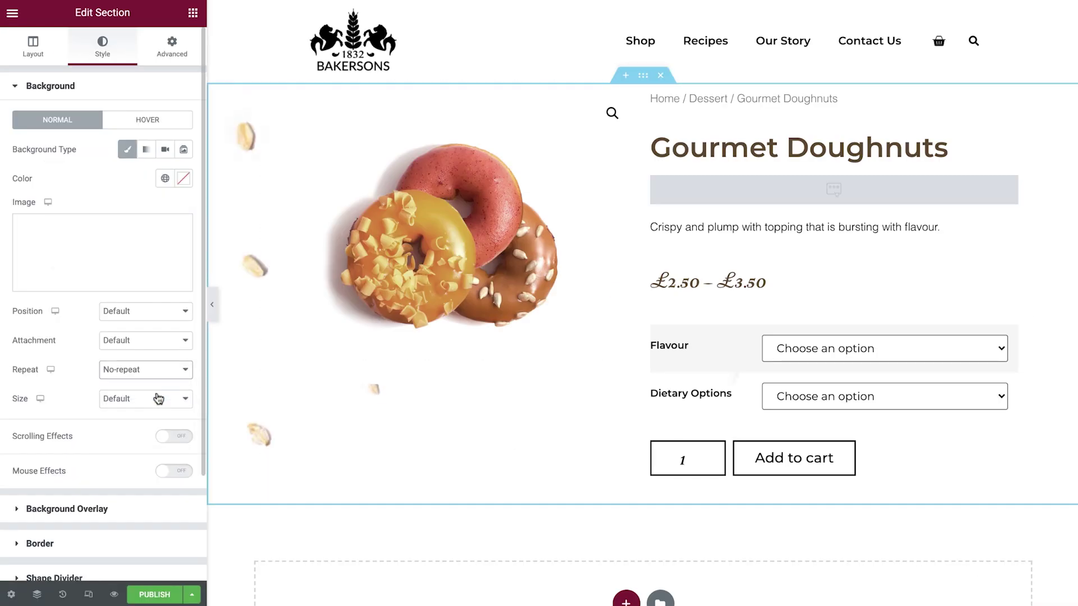
Set the product section's top and bottom margins to 50 px and its right and left padding to 10 px.
click(174, 46)
click(102, 140)
text(50)
click(175, 191)
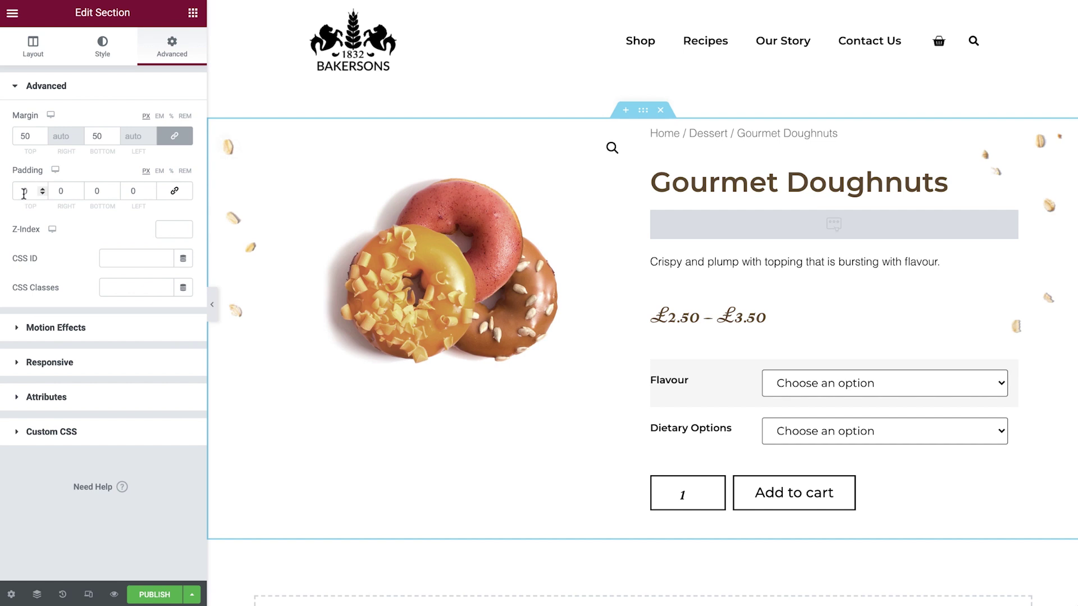
click(60, 191)
text(10)
click(133, 191)
text(10)
Set the padding of the column holding the product details to 70 px.
click(542, 125)
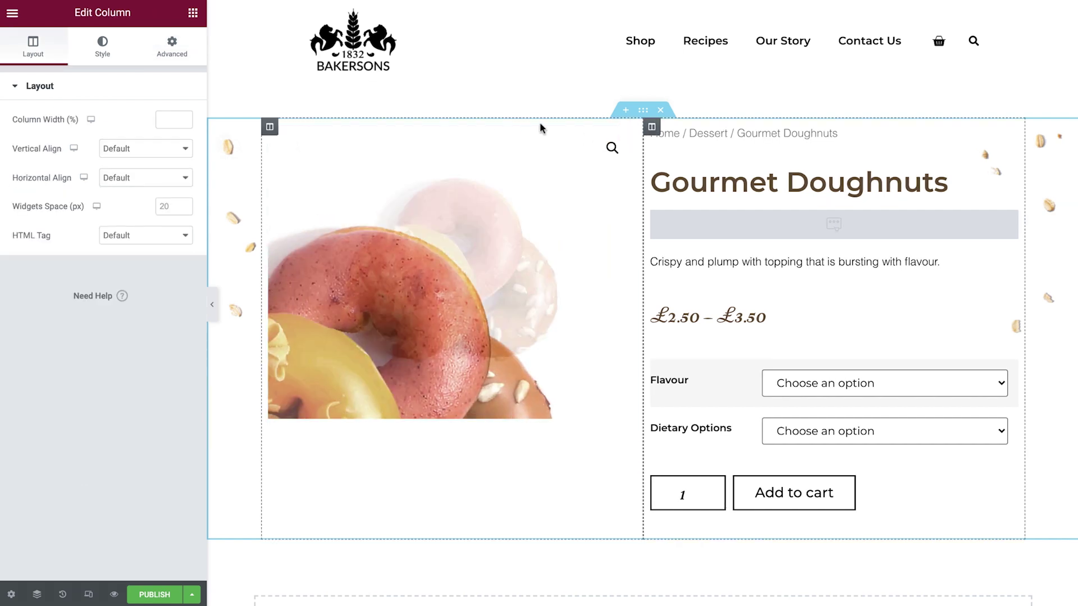
click(181, 55)
click(96, 191)
text(70)
Switch the template's preview product to French Baguette and apply the preview.
click(12, 594)
click(60, 121)
click(103, 162)
text(french)
click(79, 201)
click(125, 192)
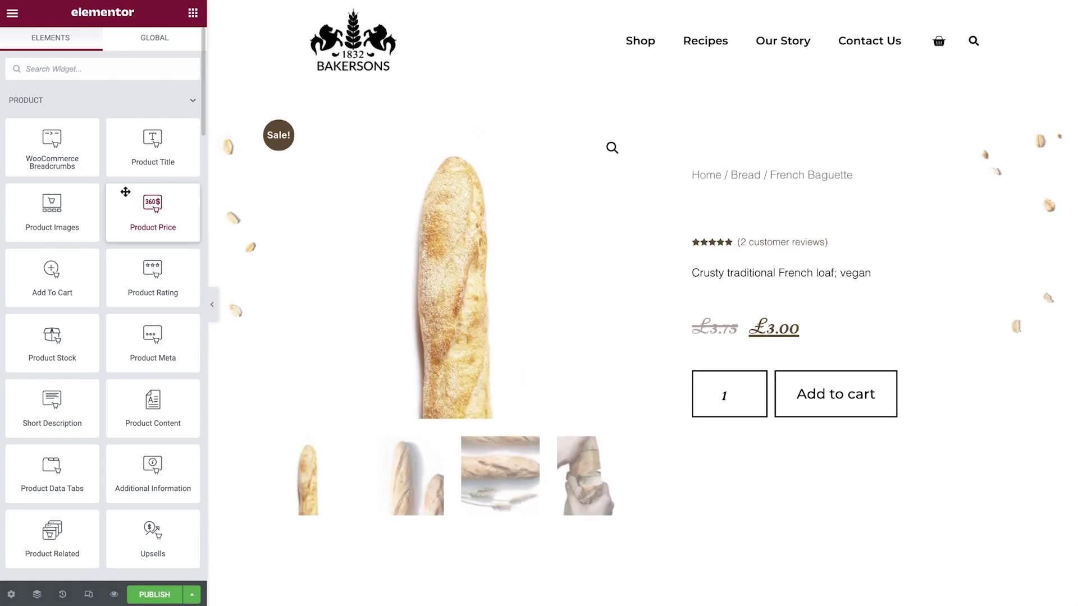
Preview the product page without the editing panel, trying the gallery thumbnails and raising the quantity to 5.
key(ctrl+p)
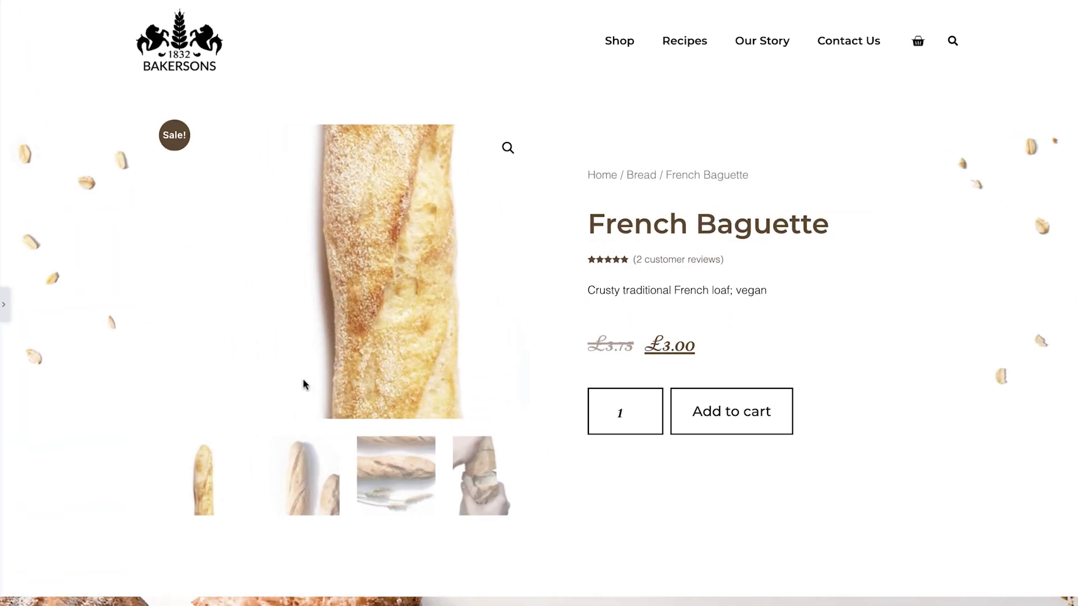
click(338, 469)
click(397, 471)
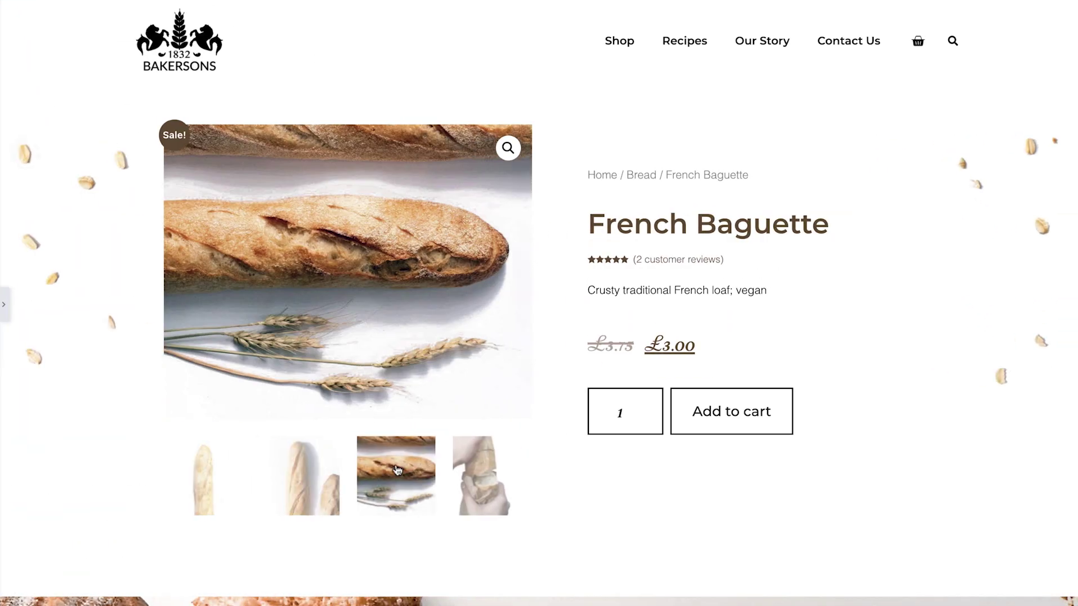
click(656, 404)
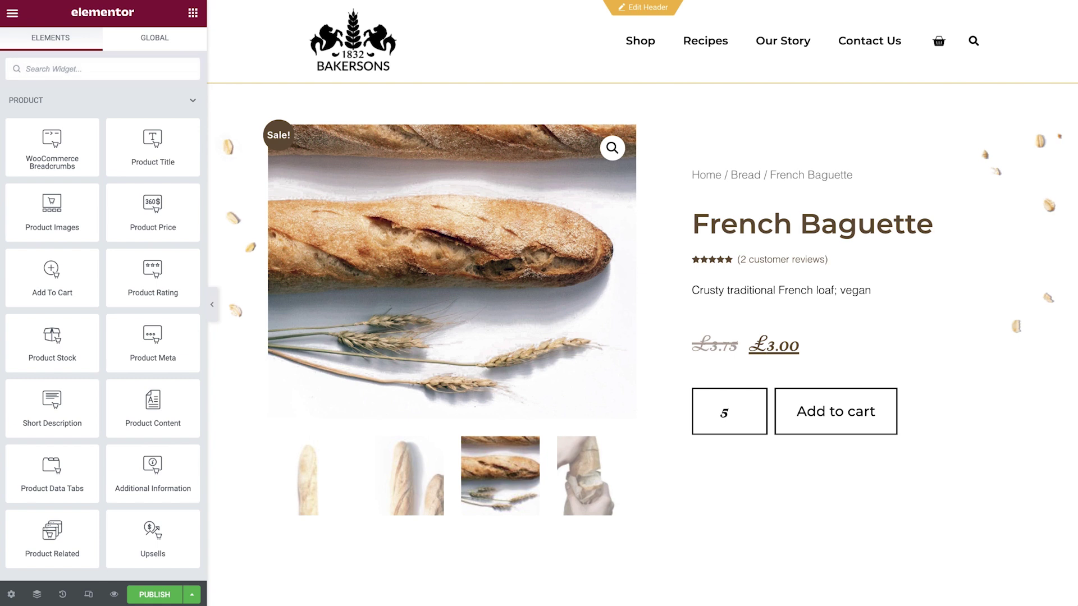
Add a one-column section below the product section and place the Product Data Tabs widget in it.
scroll(218, 88, down, 8)
click(626, 205)
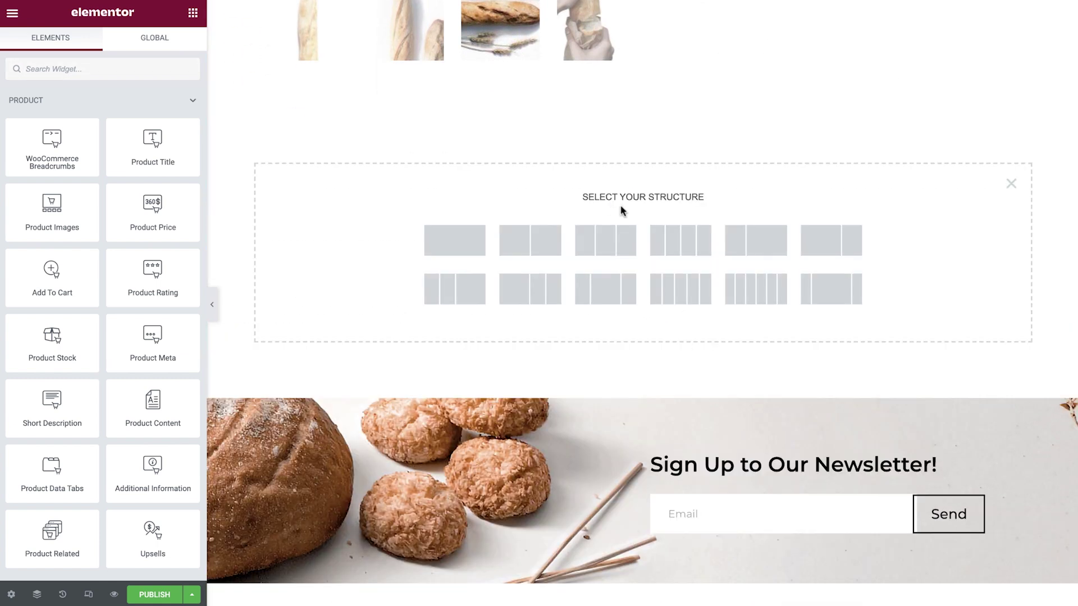
click(459, 236)
click(193, 15)
drag(66, 449, 427, 157)
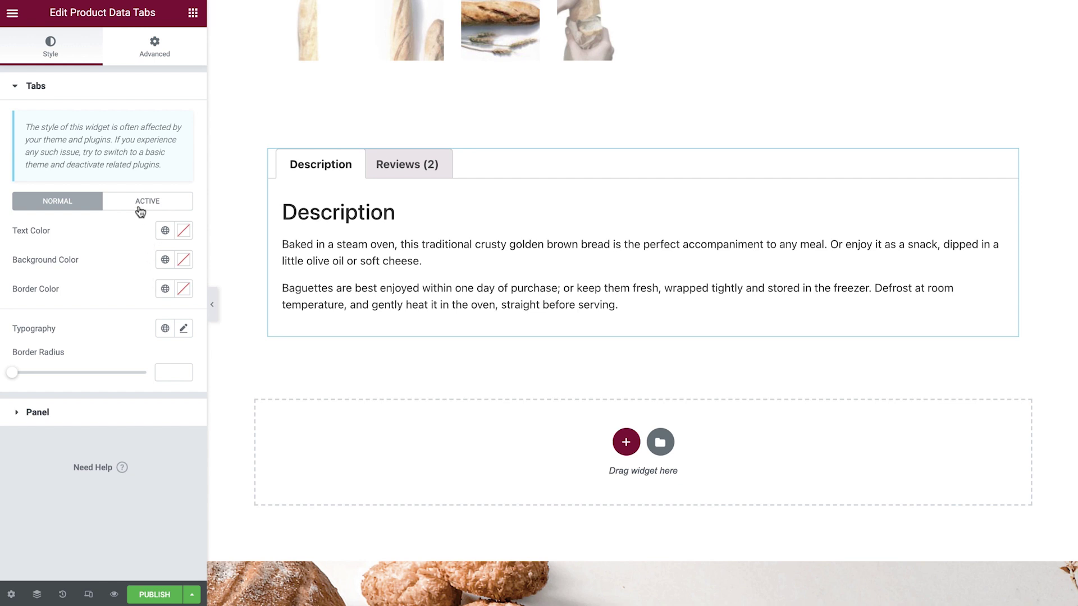
Set the tab labels' typography to a Montserrat global font customized with size 16, a heavier weight and line height 1.9.
click(141, 208)
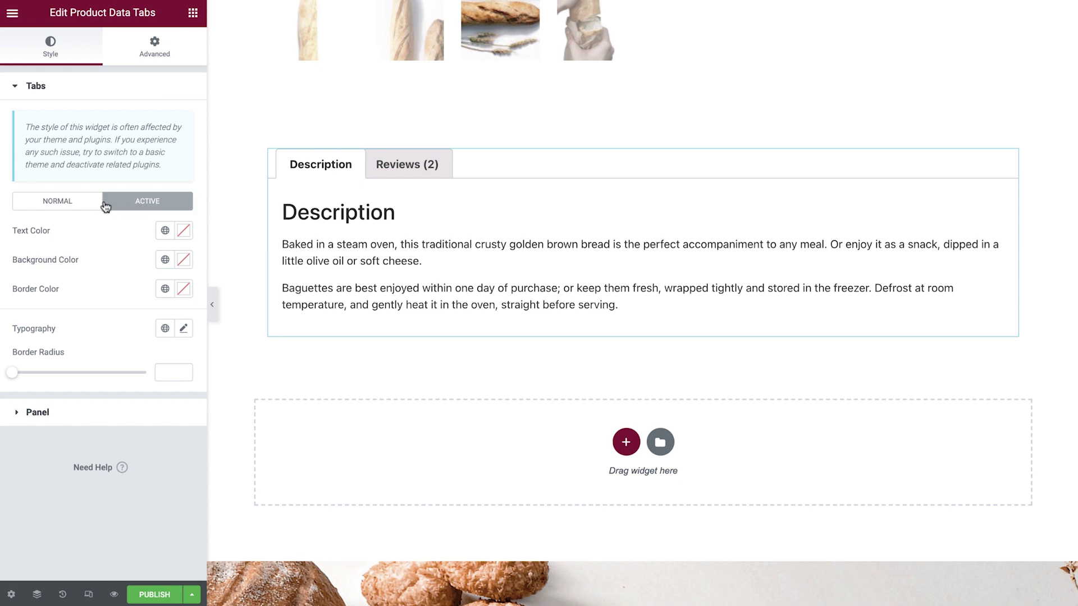
click(64, 205)
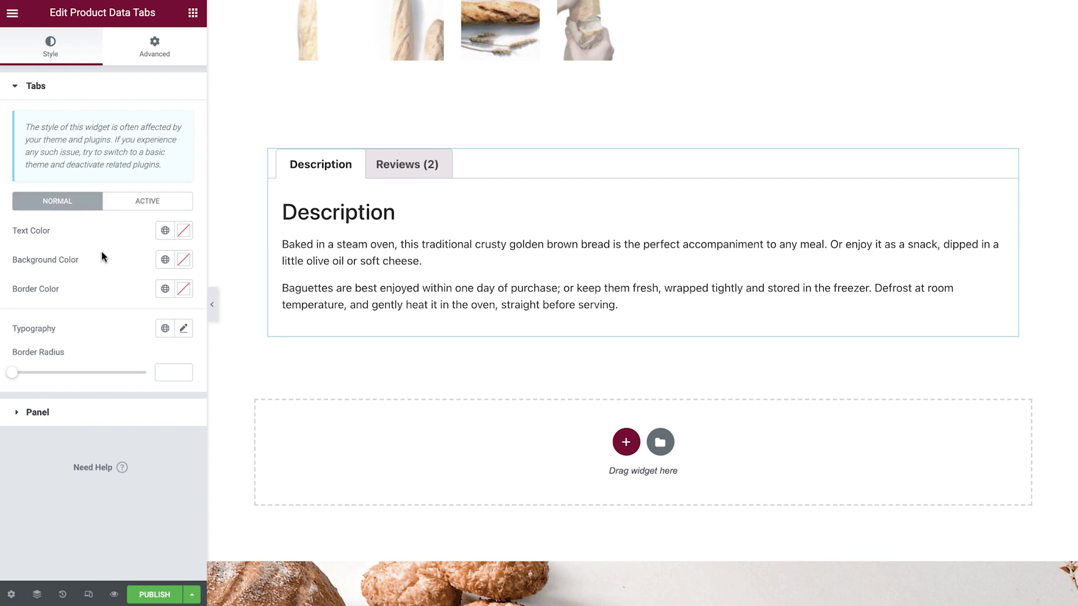
click(165, 329)
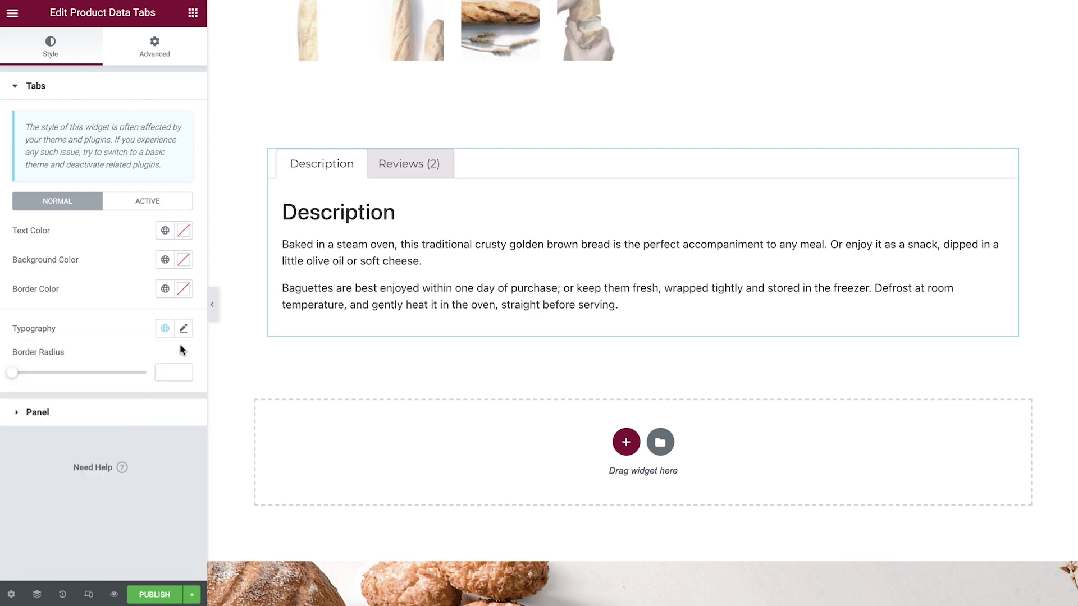
click(183, 328)
click(163, 356)
text(16)
click(140, 385)
click(159, 398)
click(160, 517)
text(1.9)
click(137, 251)
Set the data tabs' border radius to 0.
scroll(53, 293, up, 2)
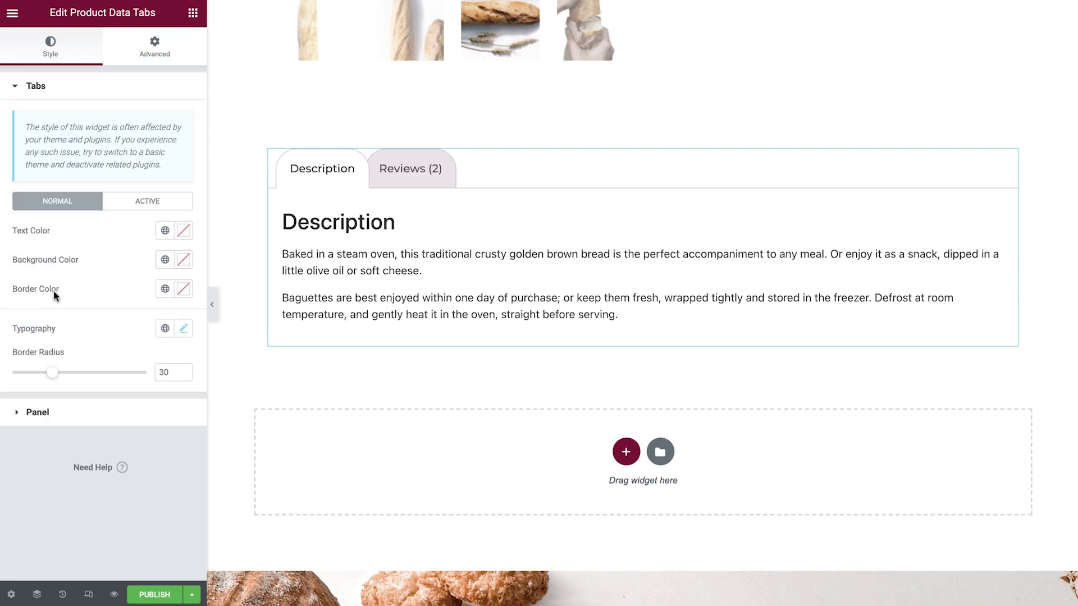
drag(173, 374, 157, 375)
text(0)
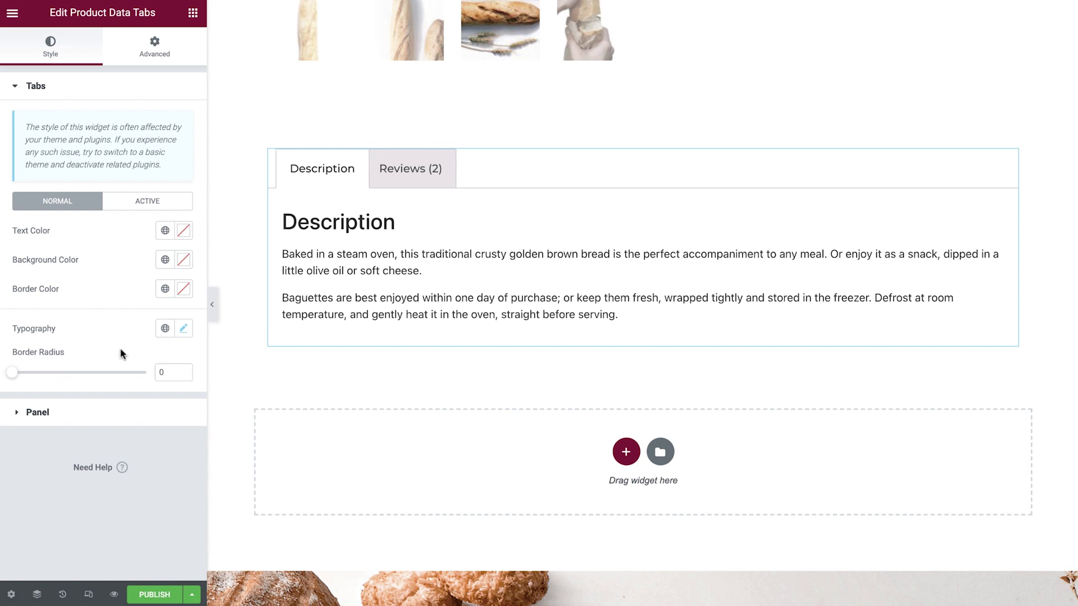
Set the tabs panel's body text to the global Secondary color and a Montserrat global font.
click(103, 412)
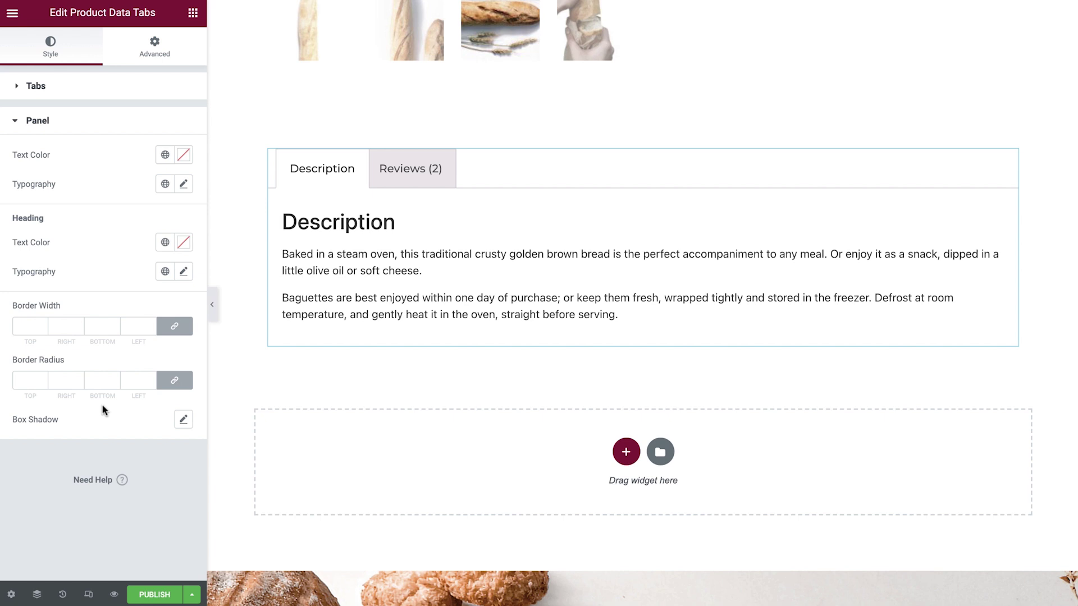
click(165, 156)
click(135, 241)
click(165, 184)
click(145, 237)
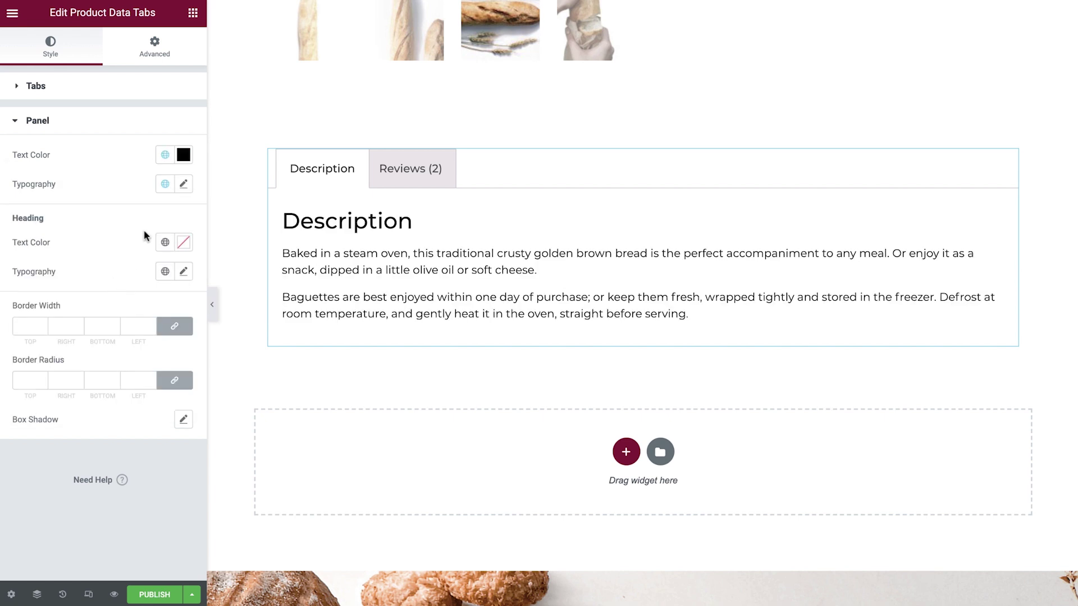
Customize the tabs panel's body text typography to size 16 px, weight 500 and line height 1.8 em.
click(183, 184)
click(165, 293)
text(16)
click(140, 322)
click(146, 339)
click(160, 449)
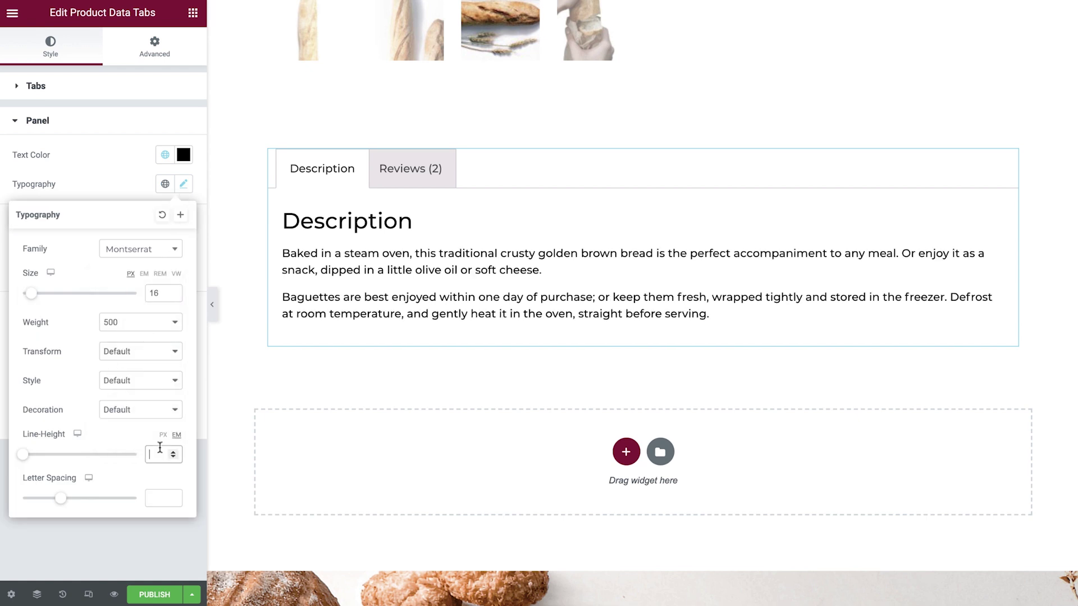
text(1.8)
click(151, 179)
Set the tabs panel's heading to the global Secondary color and the global Secondary font.
click(165, 242)
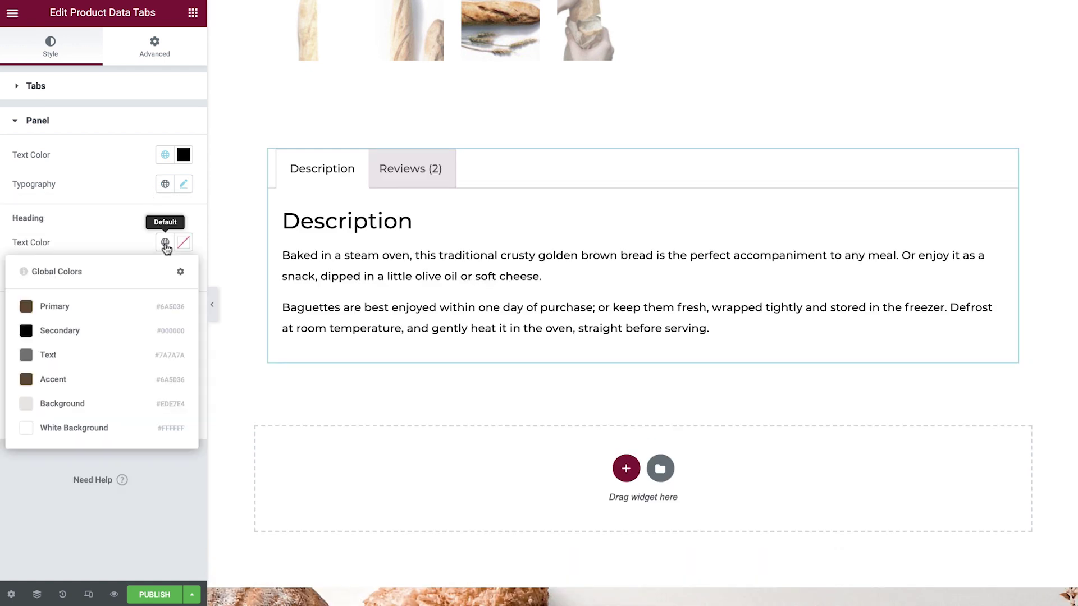
click(134, 331)
click(165, 273)
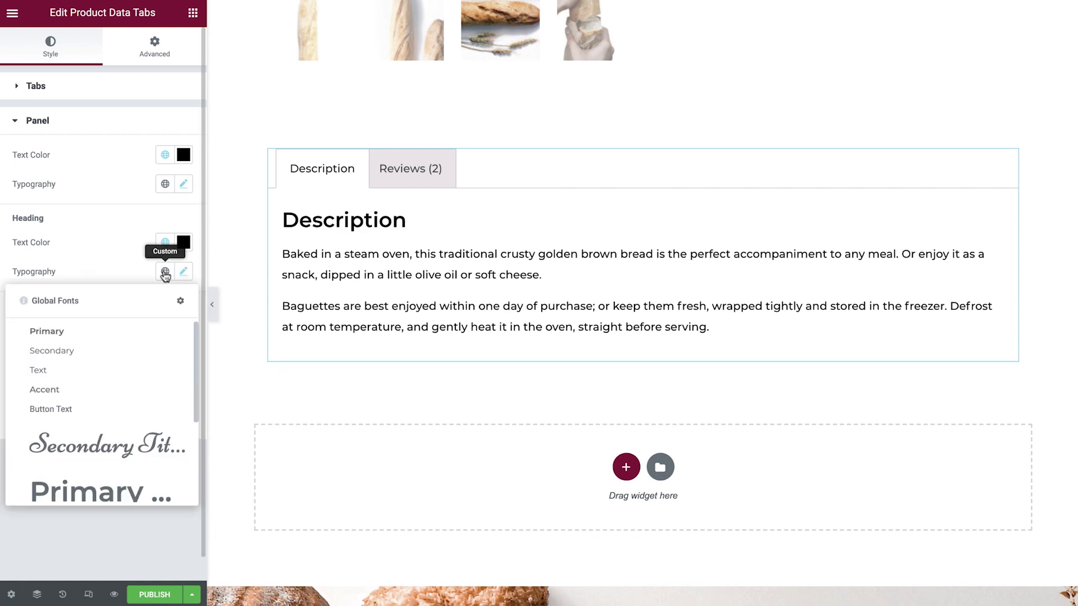
click(130, 349)
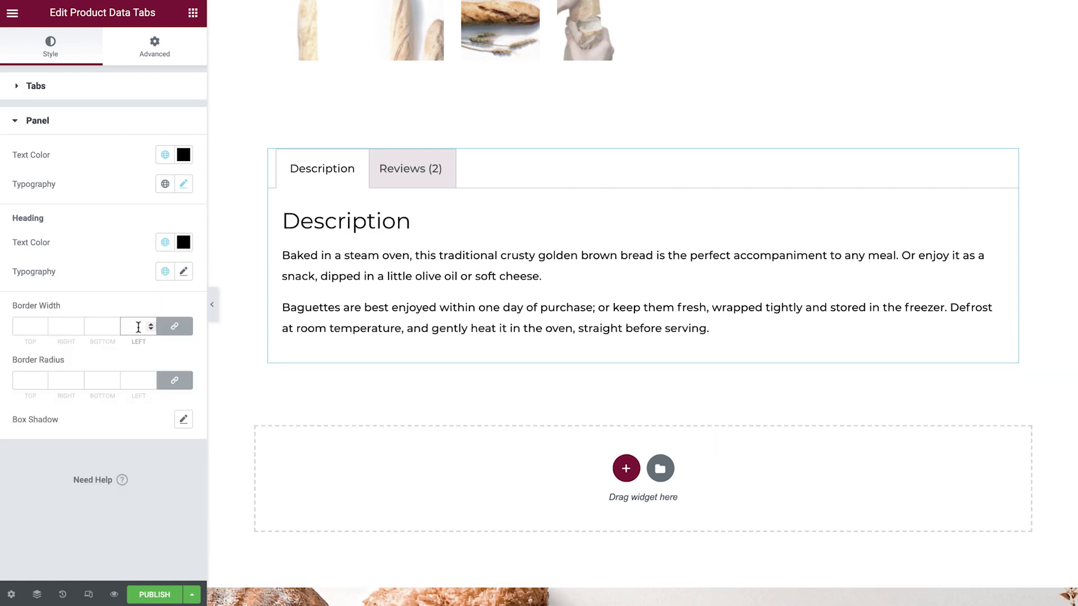
Try a default box shadow on the tabs panel and reset it.
click(135, 380)
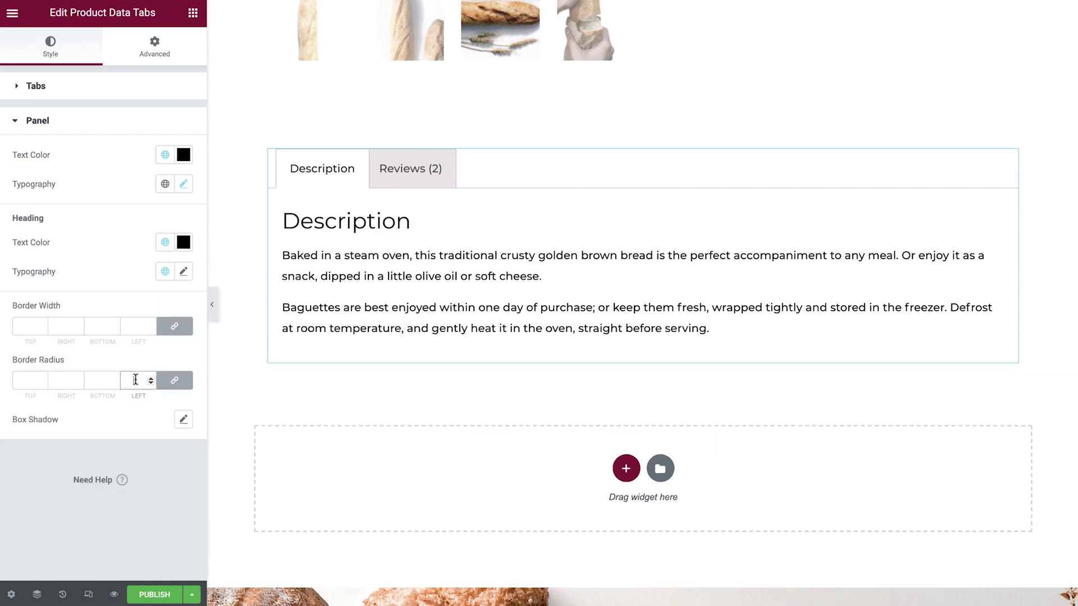
click(184, 420)
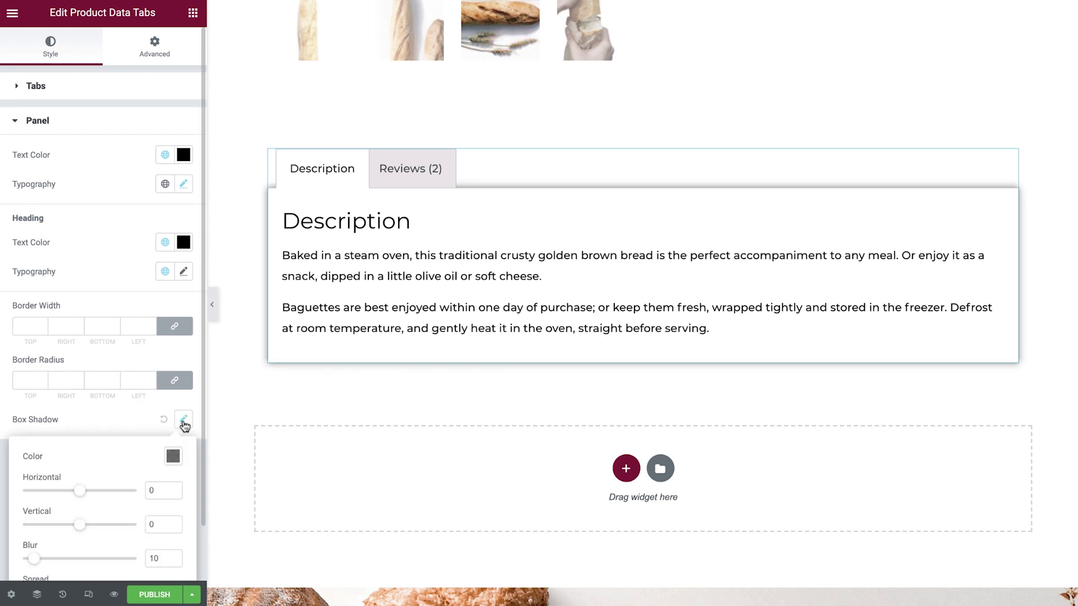
click(164, 420)
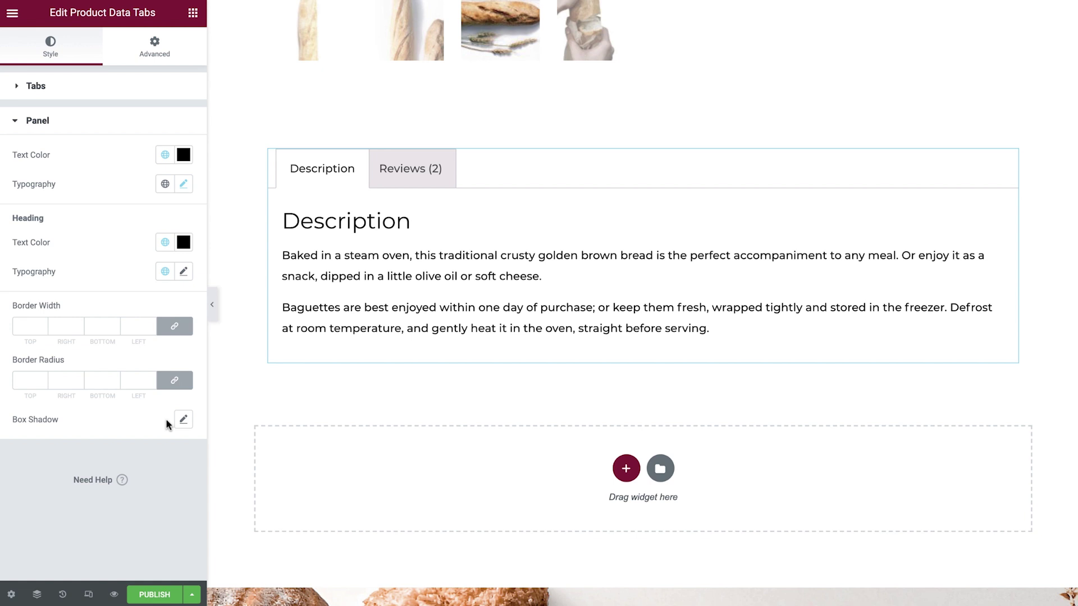
Add a one-column section below the data tabs and set its padding to 10% with the top side unlinked at 0.
click(626, 468)
click(466, 504)
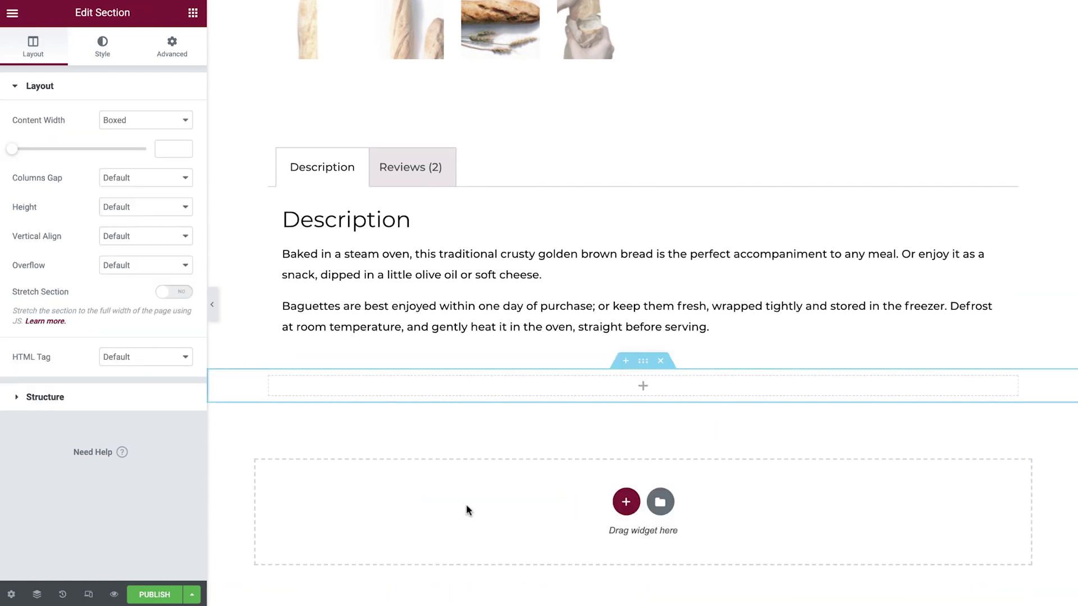
click(172, 55)
click(171, 171)
click(138, 191)
text(10)
click(175, 191)
double_click(28, 191)
text(0)
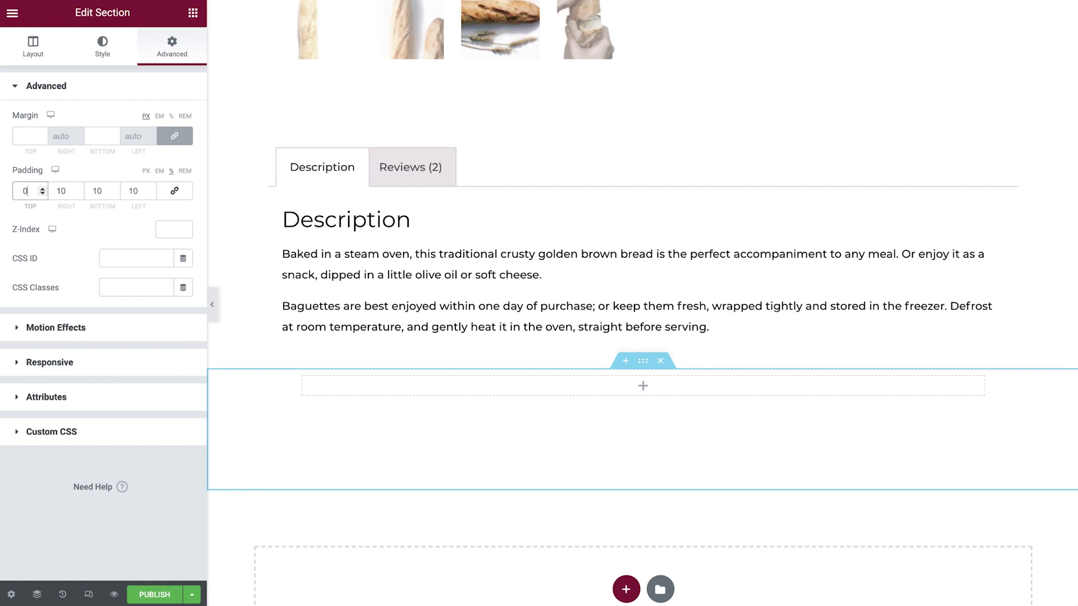
Add the Product Related widget to the empty section below the data tabs.
click(193, 12)
drag(52, 532, 349, 388)
scroll(242, 471, down, 5)
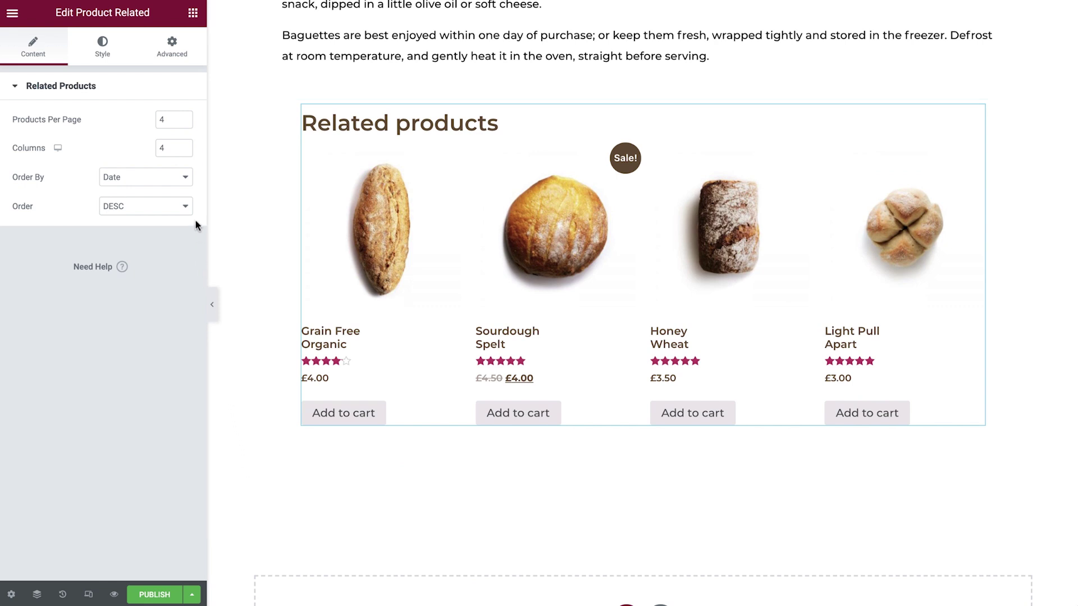
Examine the related products widget's products per page, columns, order by and order options.
click(184, 118)
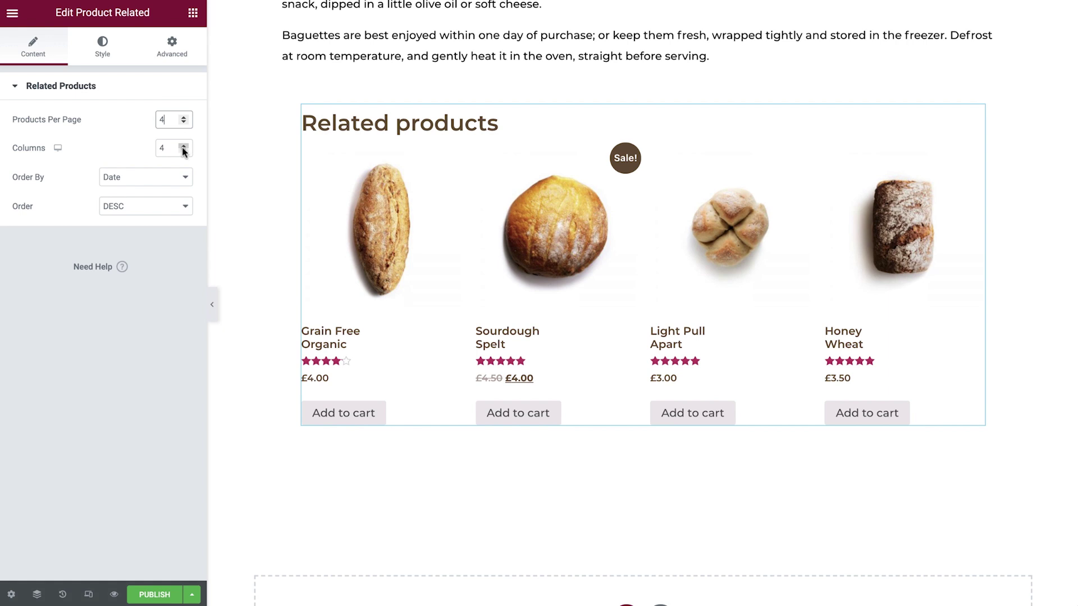
click(183, 150)
click(183, 145)
click(181, 177)
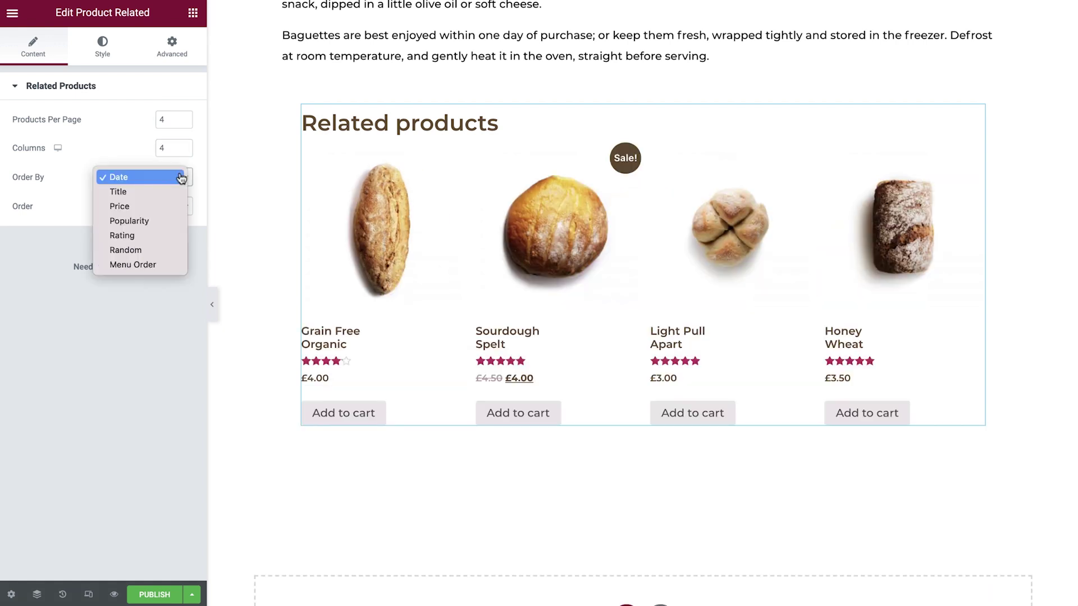
click(181, 177)
click(182, 207)
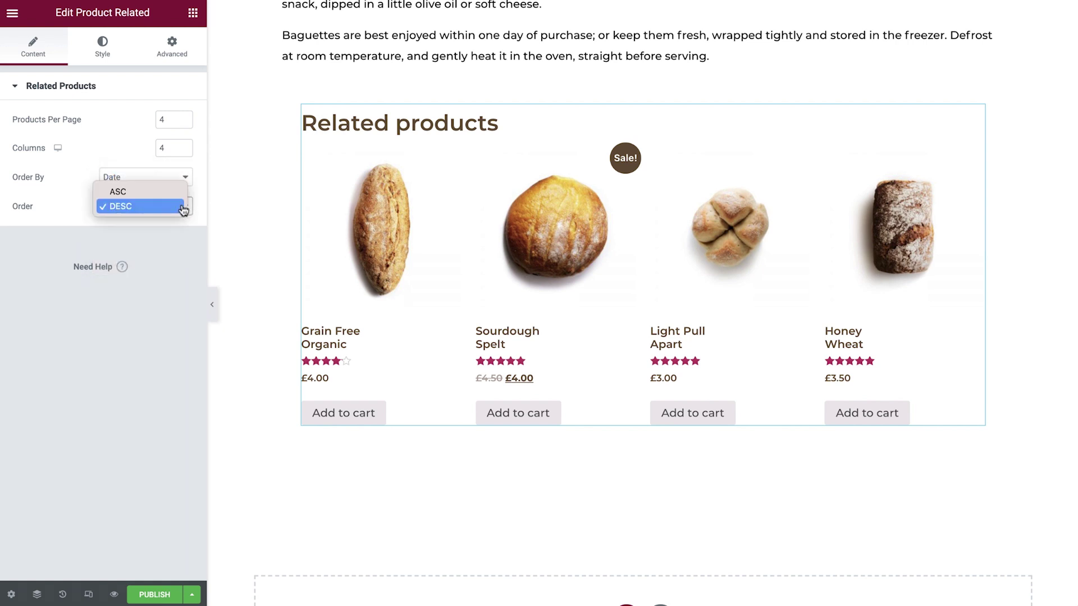
click(183, 207)
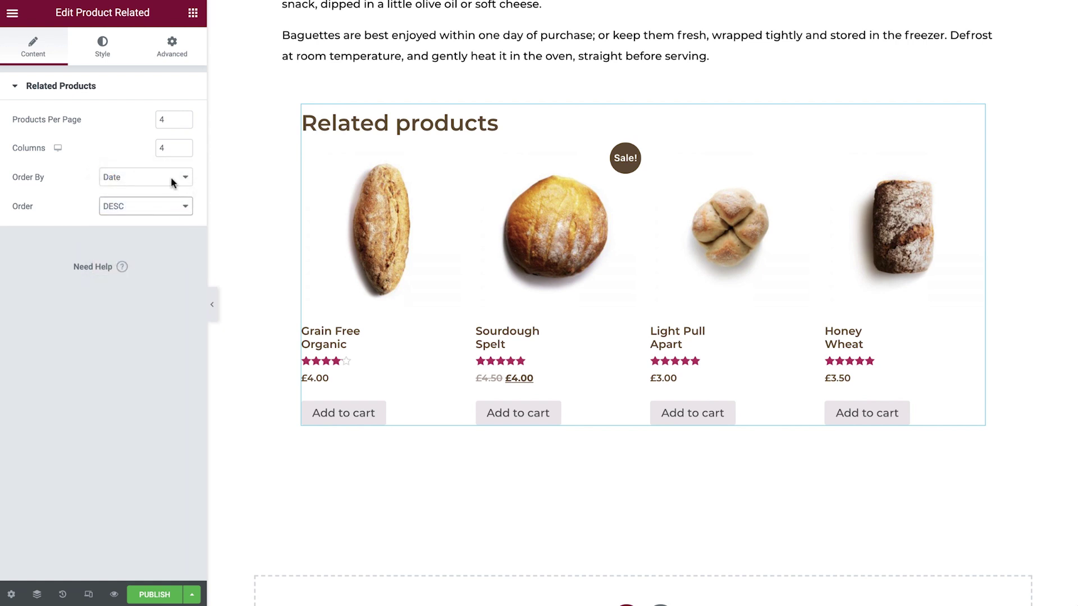
Set the related products' columns gap to 20 and center their alignment.
click(107, 53)
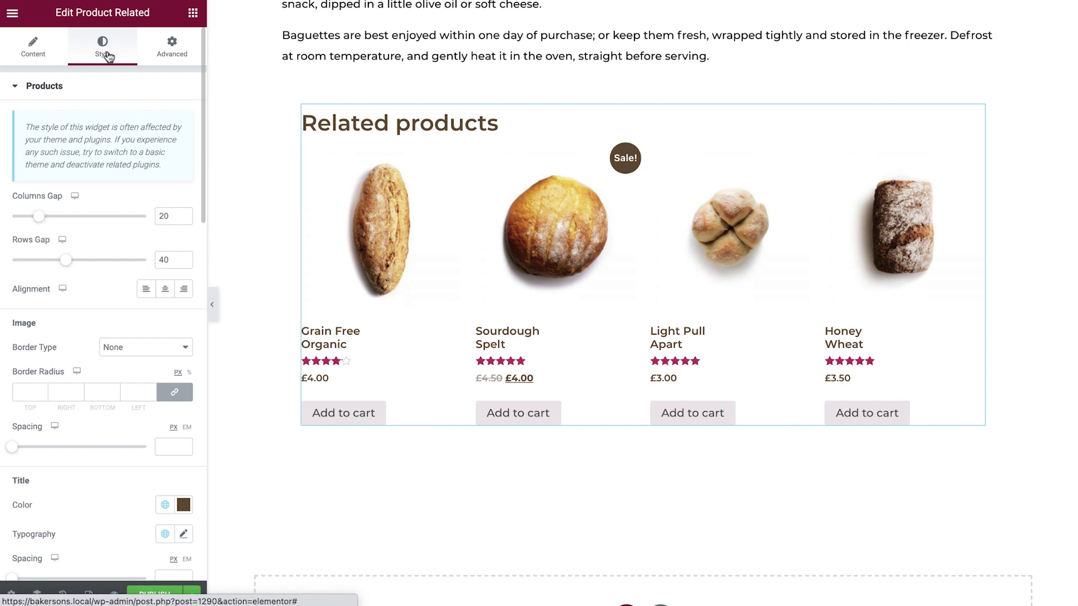
drag(38, 216, 115, 216)
text(20)
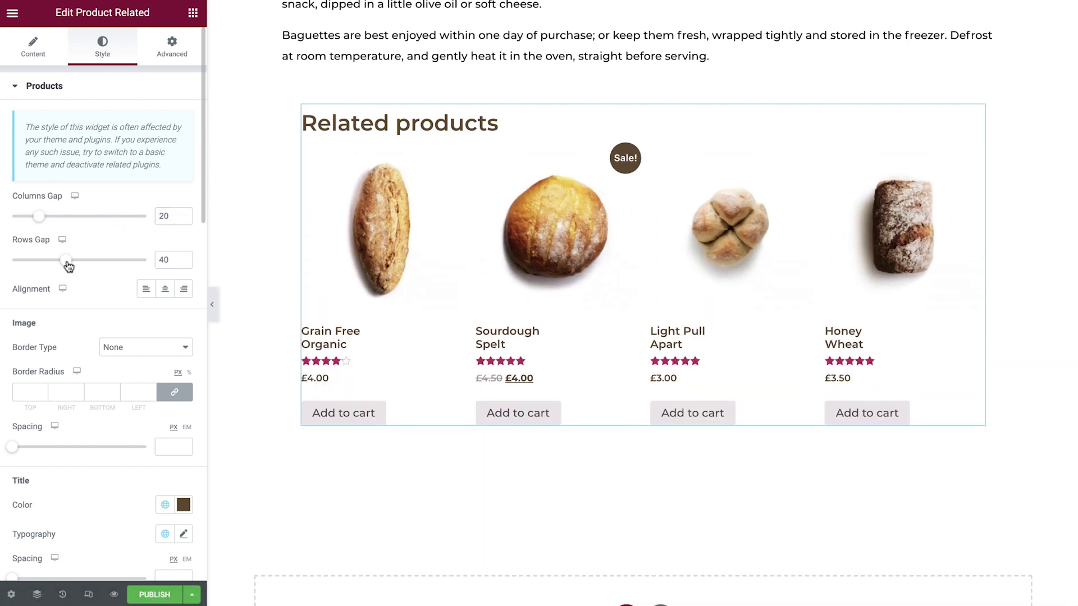
click(183, 289)
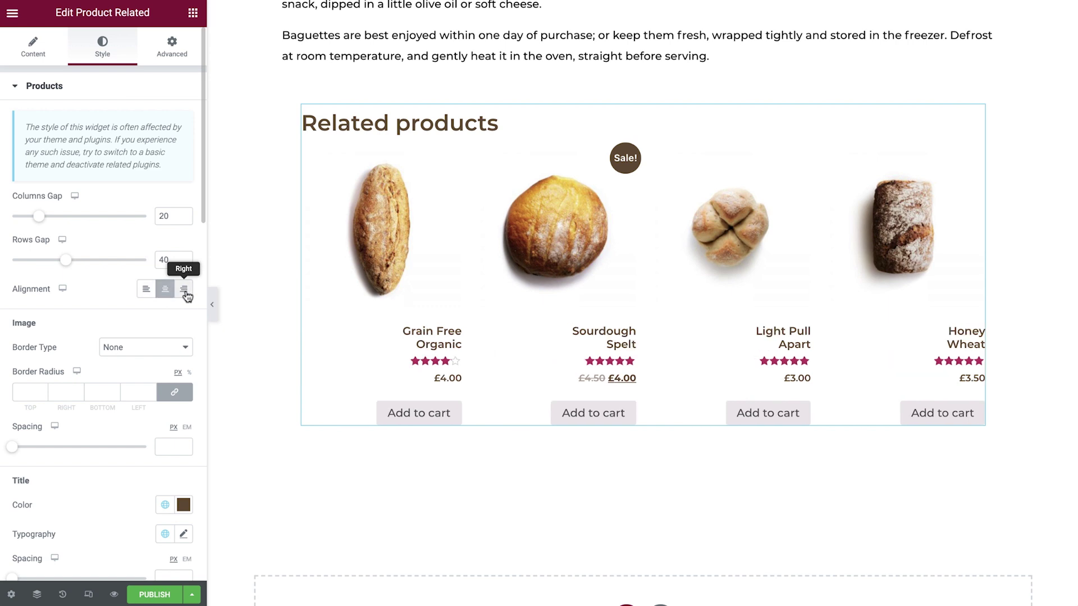
click(170, 296)
Try a Solid border type on the related product images and return it to None.
click(147, 347)
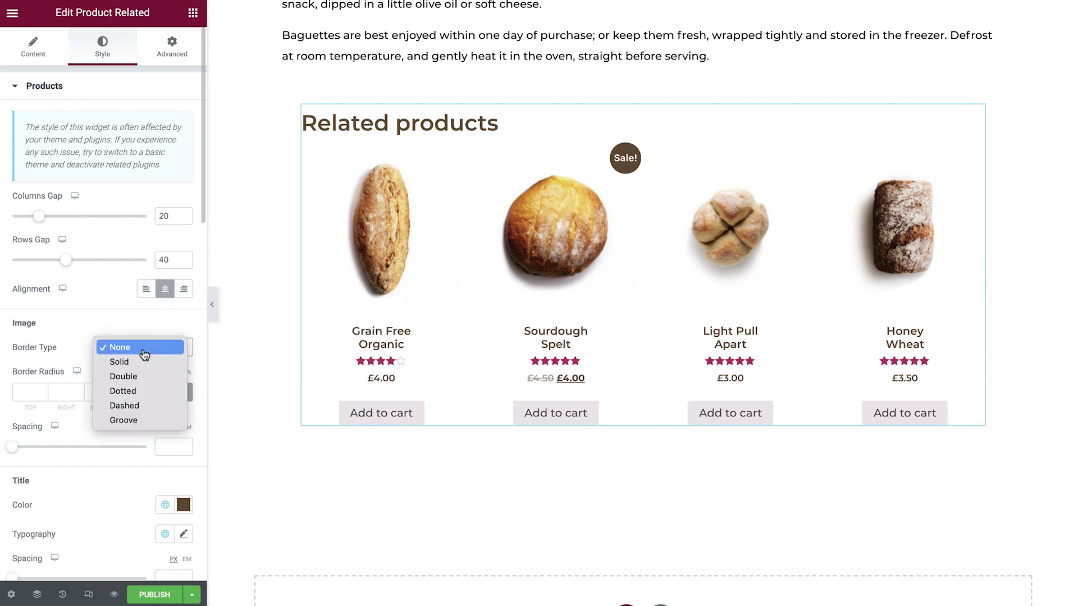
click(140, 362)
click(140, 348)
click(137, 332)
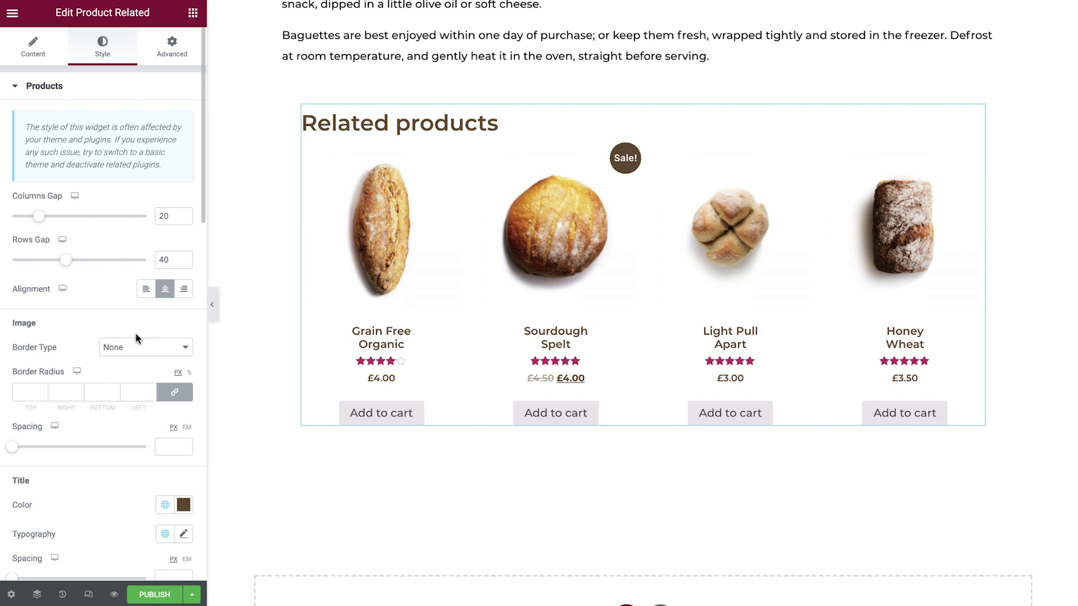
Set the spacing below the related product images to 0 px.
drag(11, 446, 76, 448)
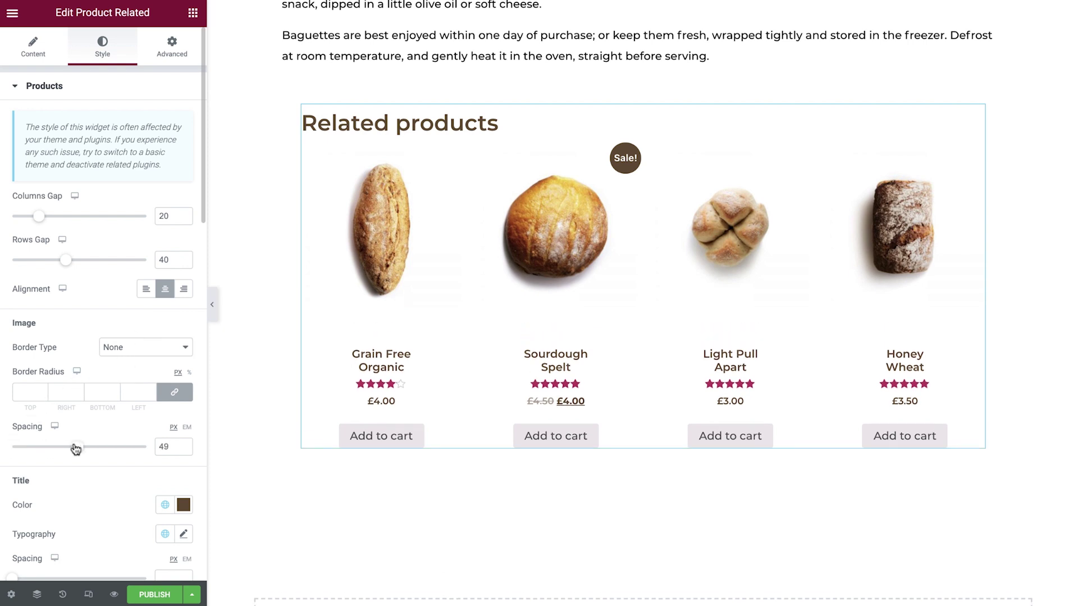
drag(180, 447, 155, 449)
text(0)
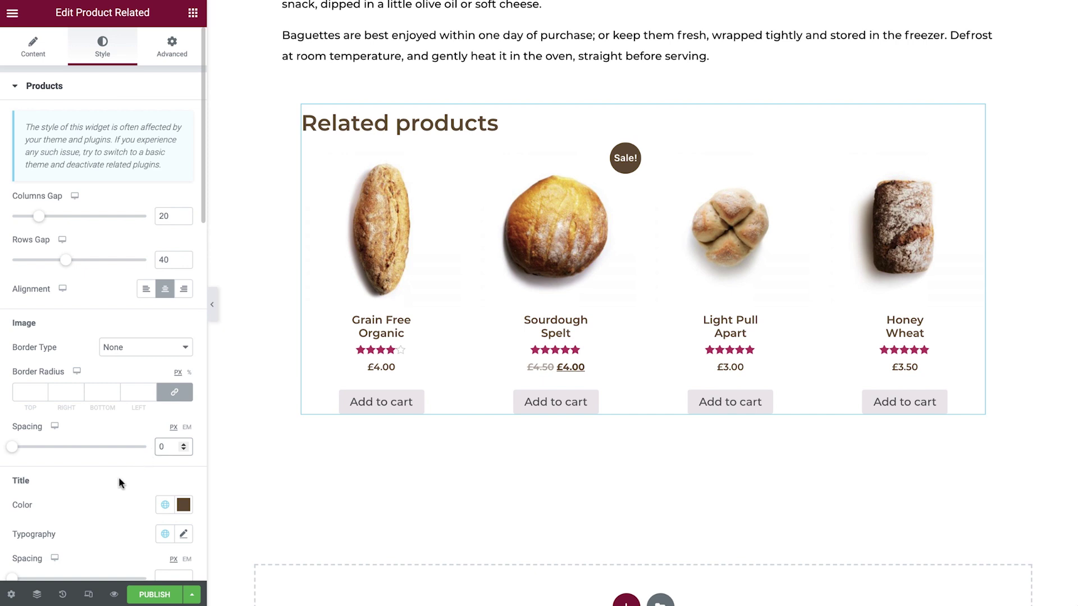
Set the related product titles to the global black color with a 25 px font size and adjust their spacing.
scroll(99, 499, down, 5)
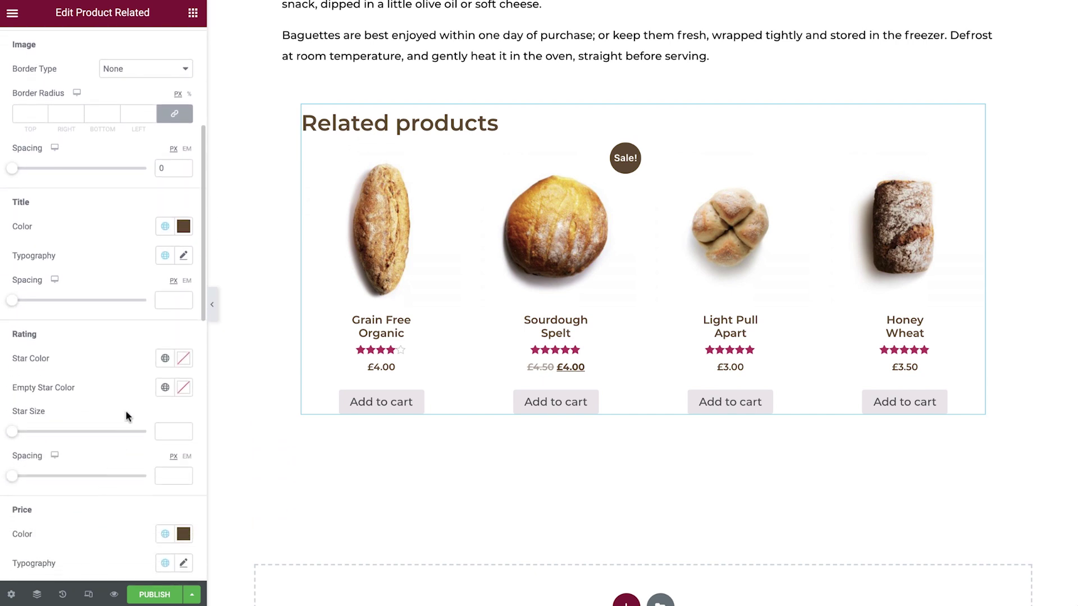
click(165, 226)
click(104, 312)
click(181, 259)
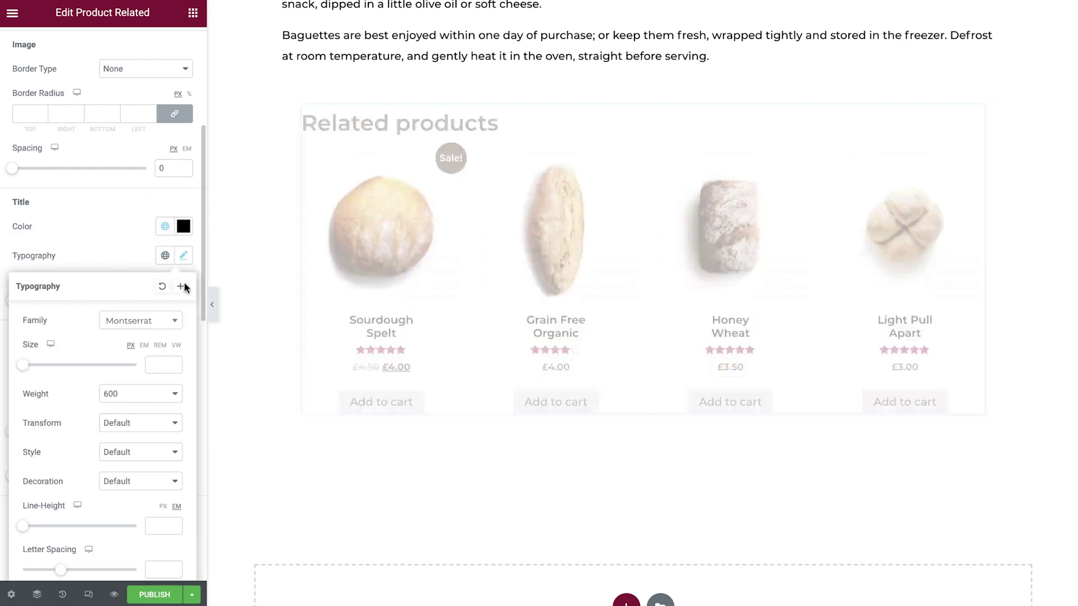
click(163, 365)
text(25)
click(63, 264)
mouse_move(12, 301)
mouse_down()
mouse_move(65, 306)
mouse_move(12, 303)
mouse_up()
Set the rating stars to the global brown color, star size 0.7 and spacing 0.
scroll(113, 338, down, 1)
scroll(113, 332, down, 2)
click(165, 159)
click(117, 219)
click(180, 234)
click(181, 234)
click(163, 276)
scroll(108, 332, down, 2)
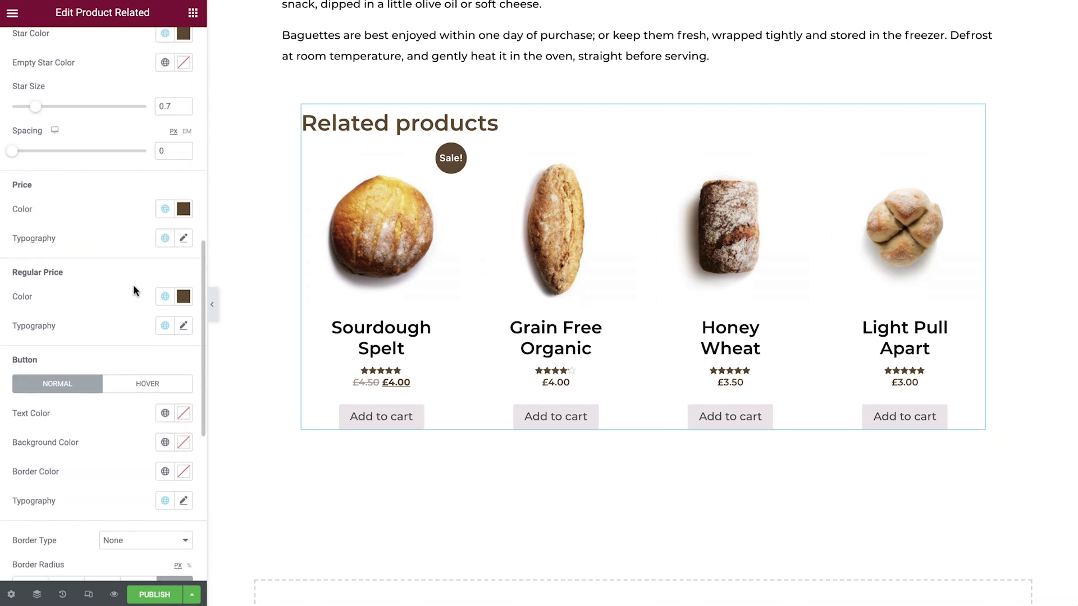
Set the related products' price to the global brown color and the script font.
click(165, 208)
click(115, 275)
click(165, 238)
scroll(106, 365, down, 2)
click(79, 401)
Set the related products' regular price to the global brown color and the script font.
click(165, 296)
click(127, 358)
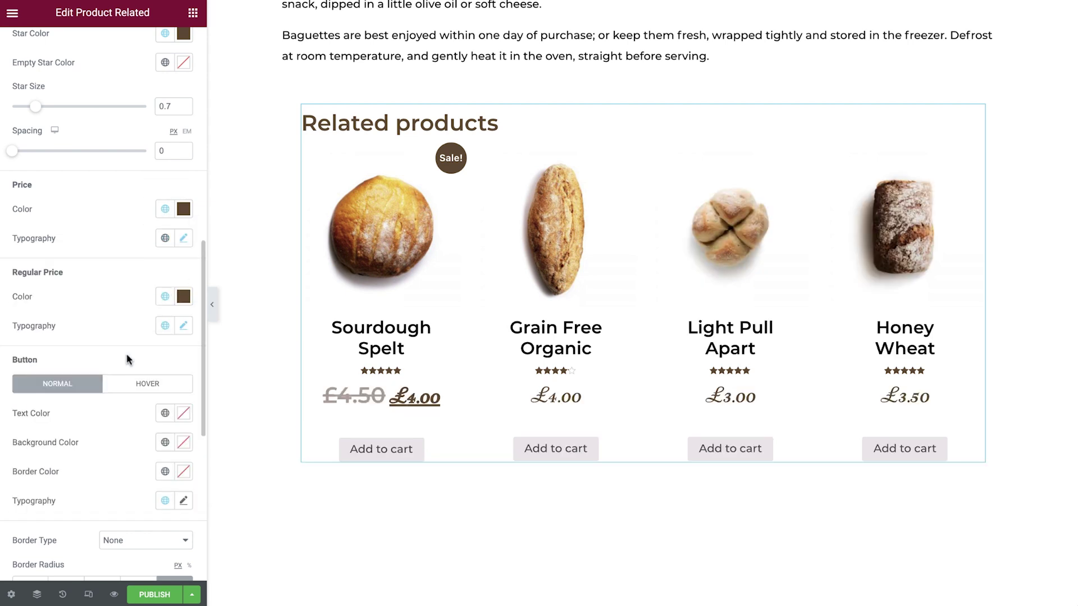
click(165, 333)
scroll(152, 392, down, 3)
click(101, 450)
Give the Add to cart buttons' normal state global black text, a transparent background and a black border color.
scroll(93, 442, down, 1)
scroll(93, 443, down, 3)
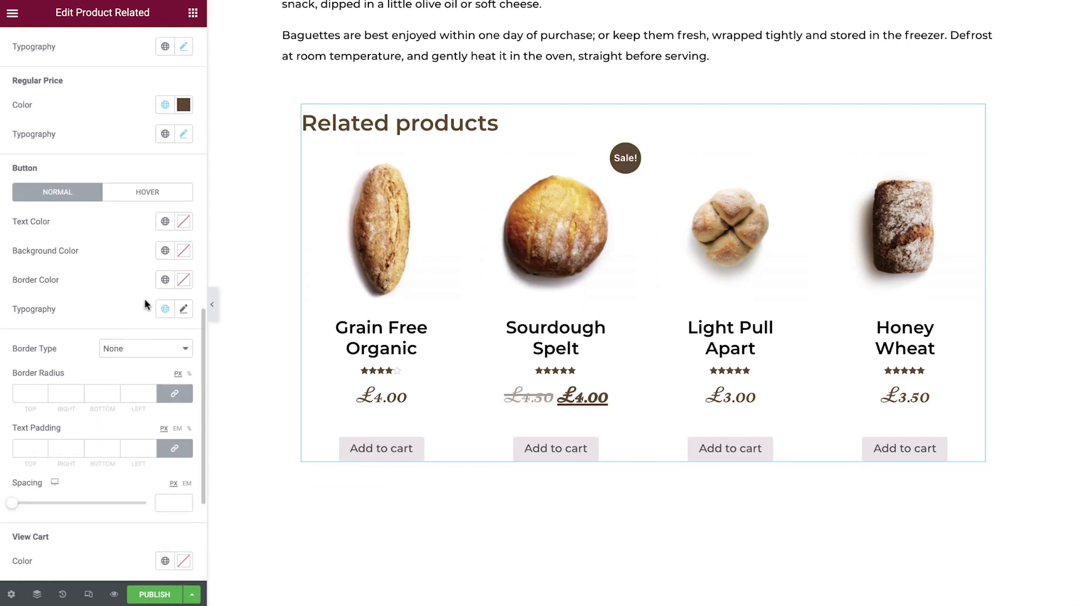
click(165, 221)
click(51, 305)
click(183, 250)
mouse_move(25, 444)
mouse_down()
mouse_move(54, 443)
mouse_move(24, 443)
mouse_up()
click(184, 251)
Set the Add to cart buttons' typography to size 20 px and weight 500.
click(183, 309)
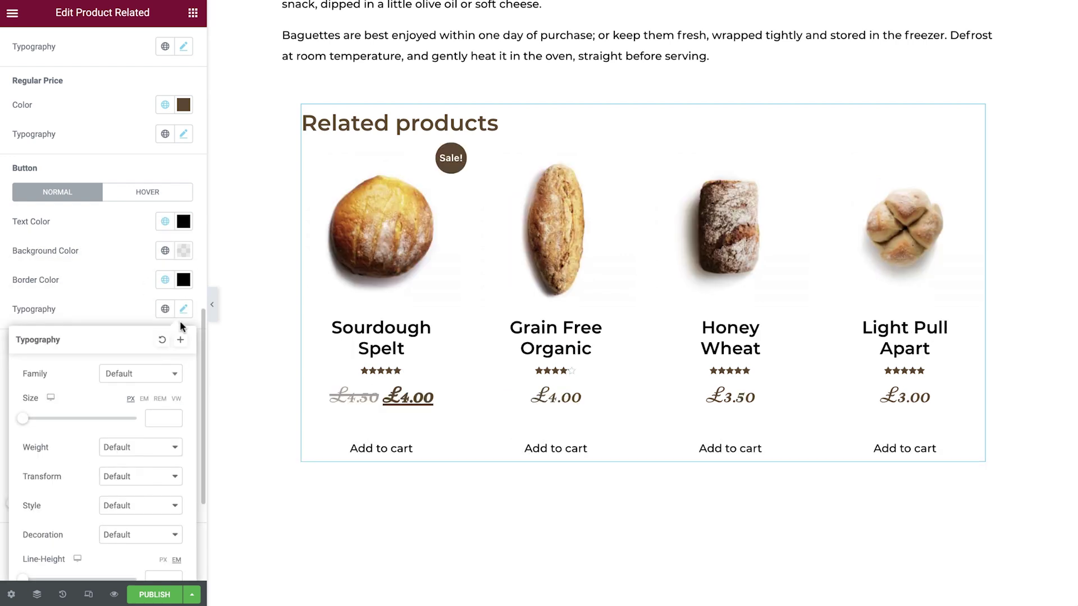
click(163, 418)
text(20)
click(140, 447)
click(128, 375)
scroll(135, 388, down, 2)
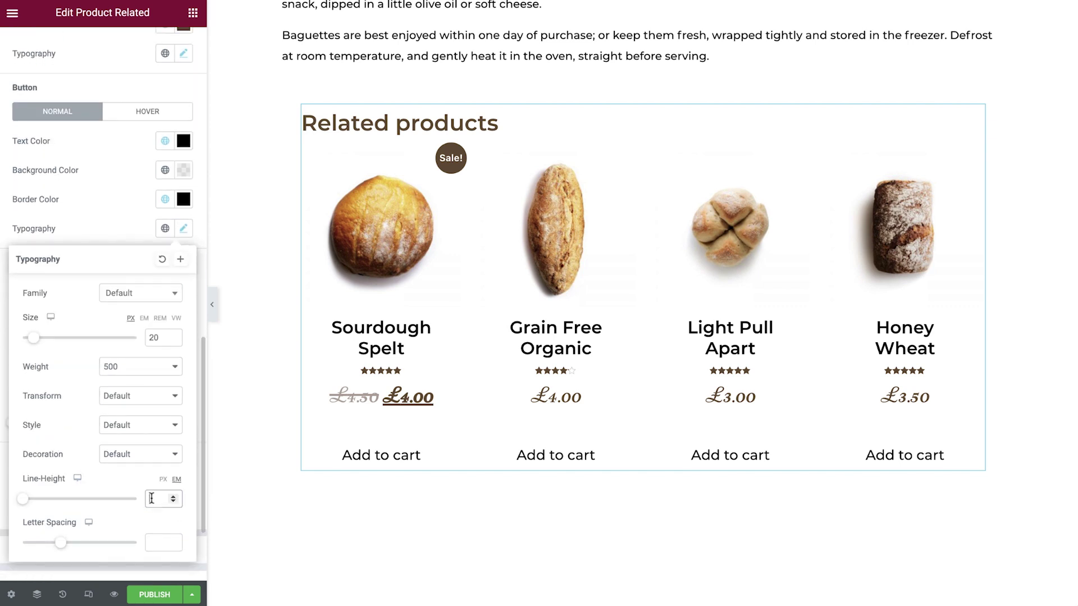
Set the Add to cart buttons' hover state to white text with a global black background and border color.
click(147, 111)
click(165, 140)
click(78, 322)
click(165, 170)
click(60, 258)
click(165, 200)
click(59, 285)
Give the Add to cart buttons a Solid border with width 2 and border radius 0.
click(146, 239)
click(132, 253)
click(132, 282)
text(2)
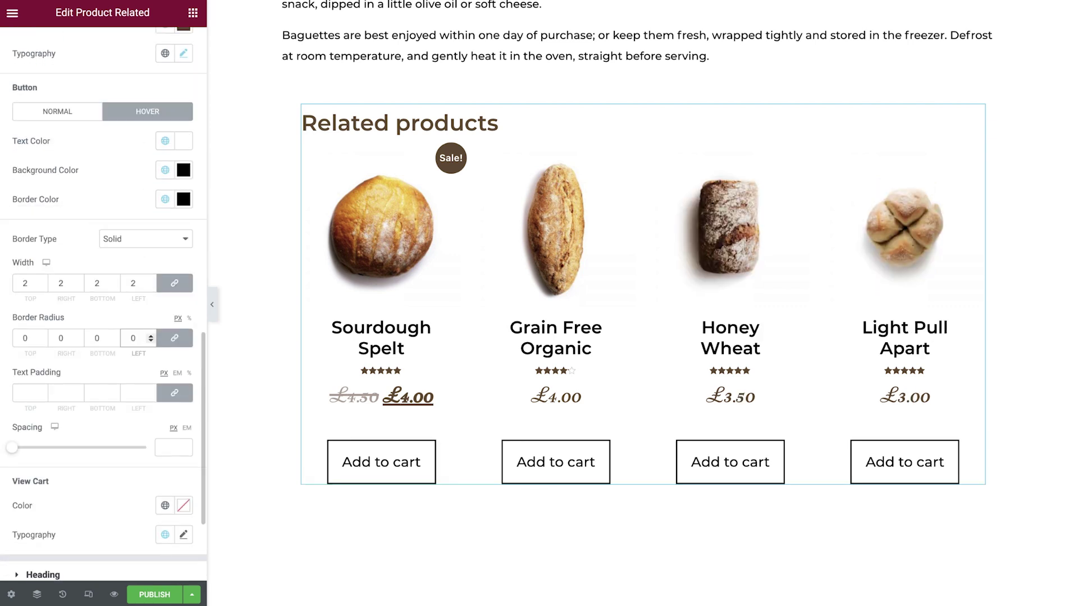
Set the button text padding to 5 px top and bottom and 30 px on the sides, with button spacing of 25 px.
click(30, 392)
text(5)
click(175, 392)
click(60, 393)
text(30)
click(133, 393)
text(30)
drag(12, 447, 67, 449)
double_click(163, 447)
text(25)
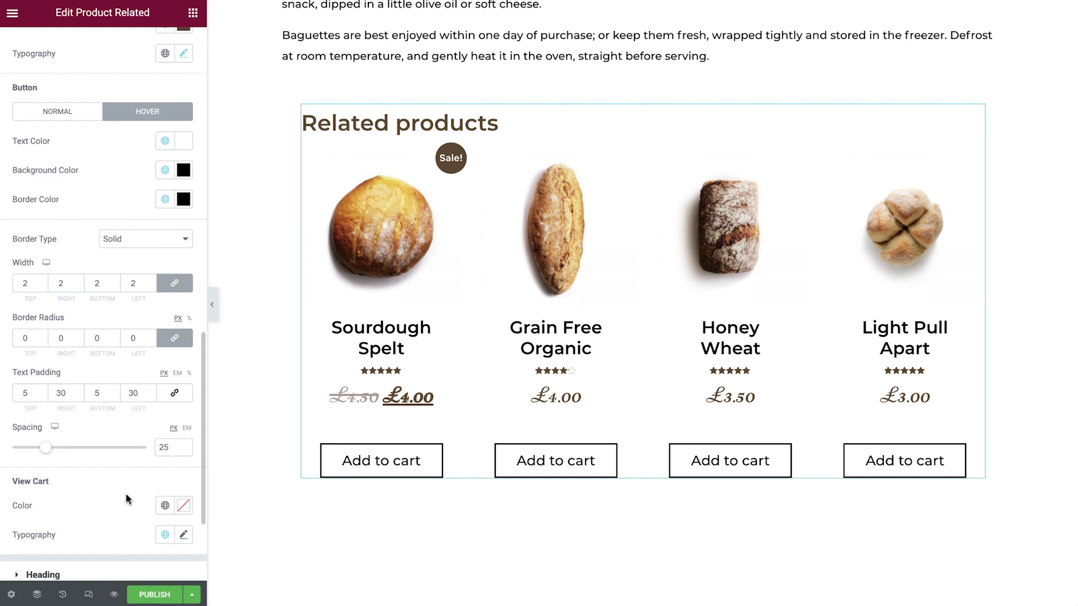
Add the first related product to the cart to reveal its View cart link and set the link's color to the global brown.
click(343, 474)
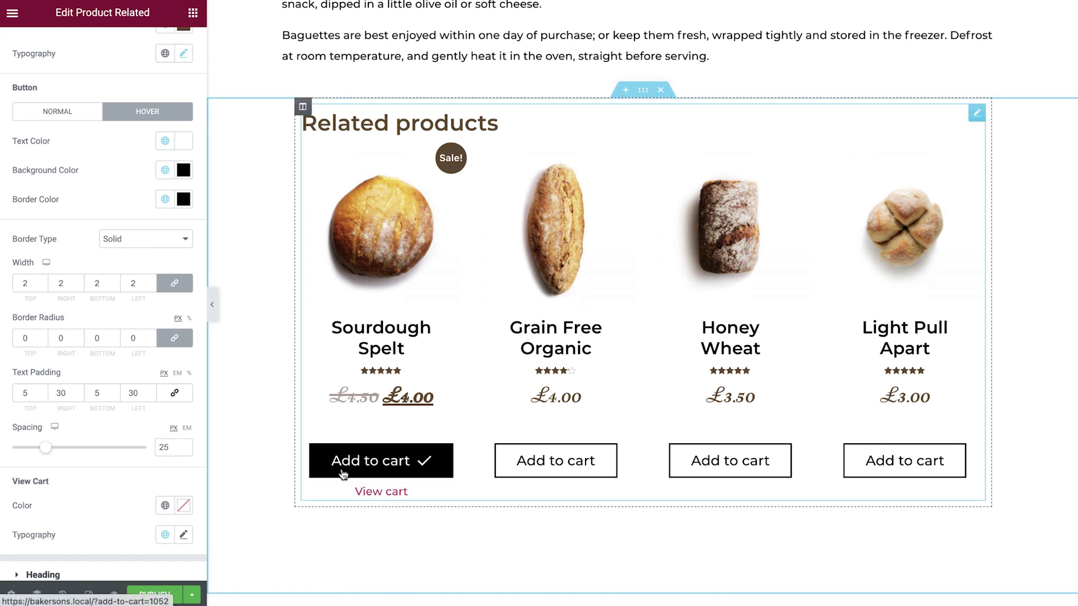
click(165, 505)
click(137, 350)
scroll(120, 393, down, 5)
Try hiding the Related products heading and show it again.
click(120, 284)
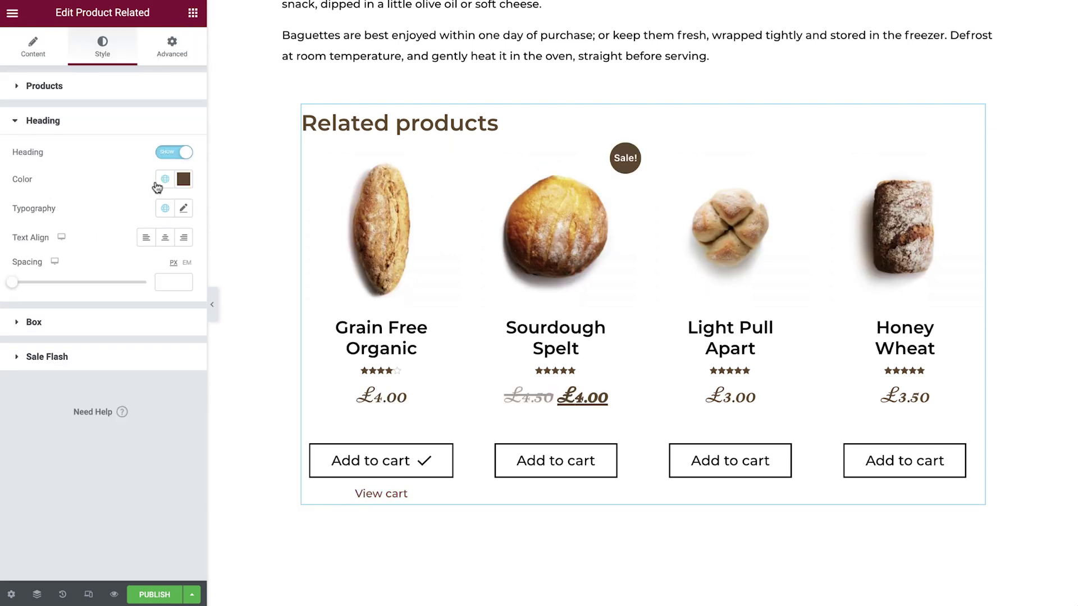
click(168, 155)
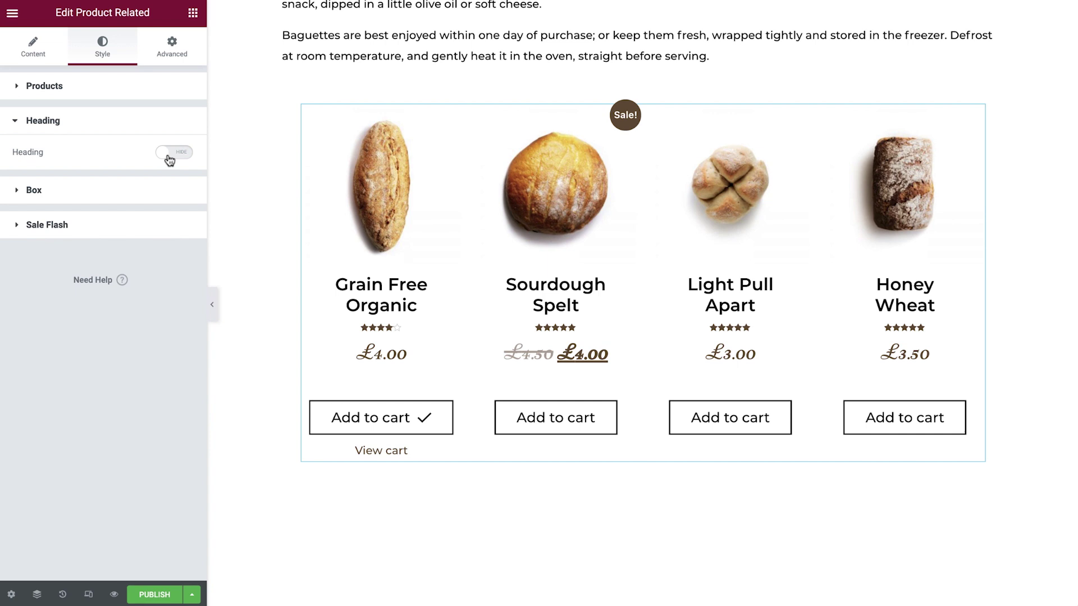
click(169, 155)
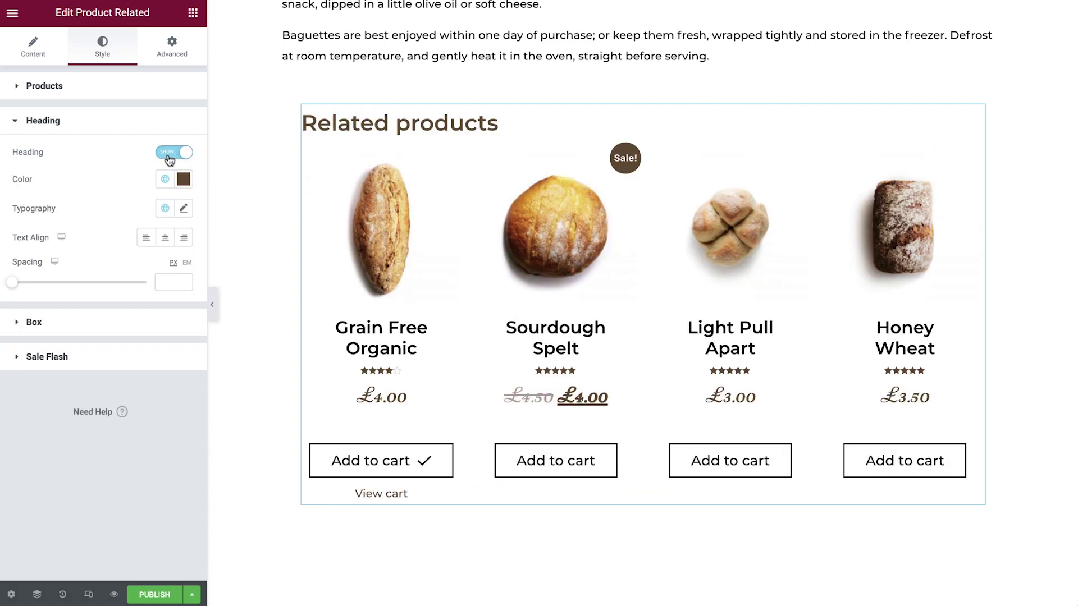
Set the Related products heading to the global script font, center it and set its spacing to 30 px.
click(165, 179)
click(169, 179)
click(165, 208)
click(98, 377)
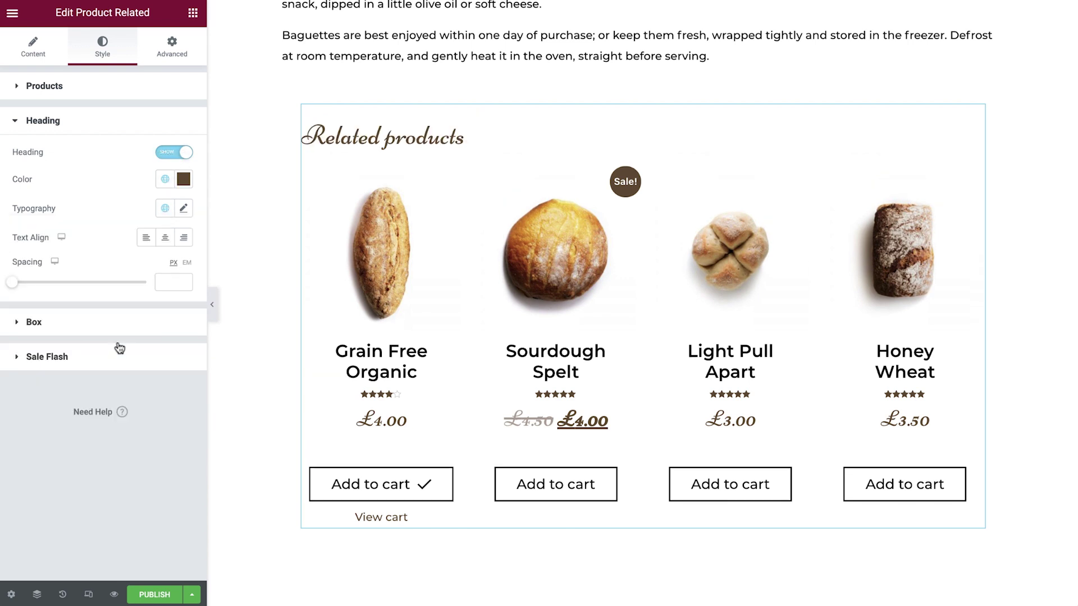
click(165, 237)
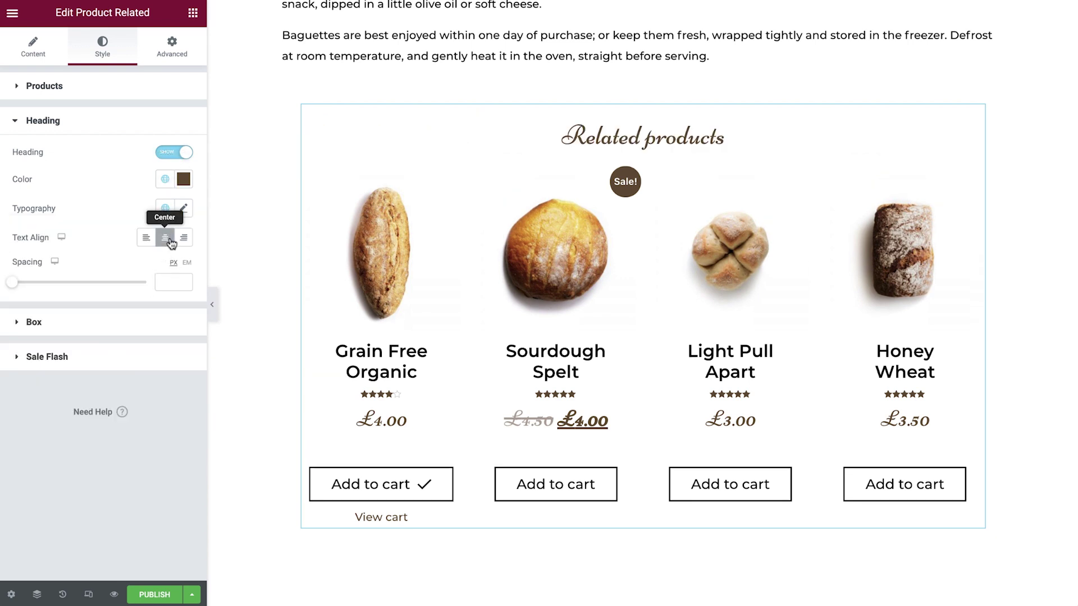
click(170, 278)
text(30)
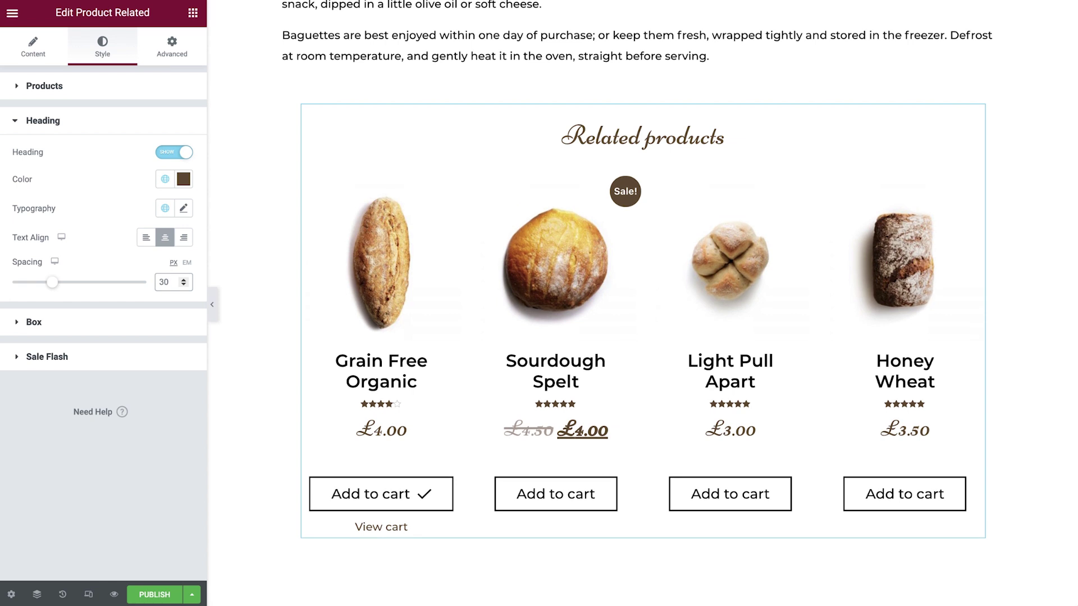
Try a 2 px border width on the product boxes, set their border radius to 0 and clear the border width.
click(119, 322)
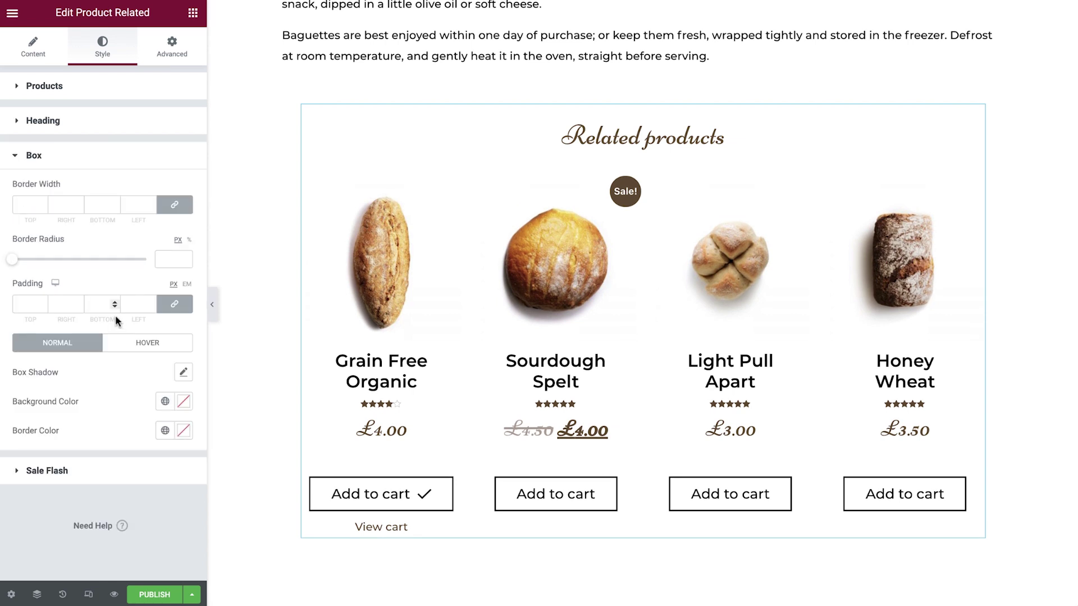
click(29, 204)
text(2)
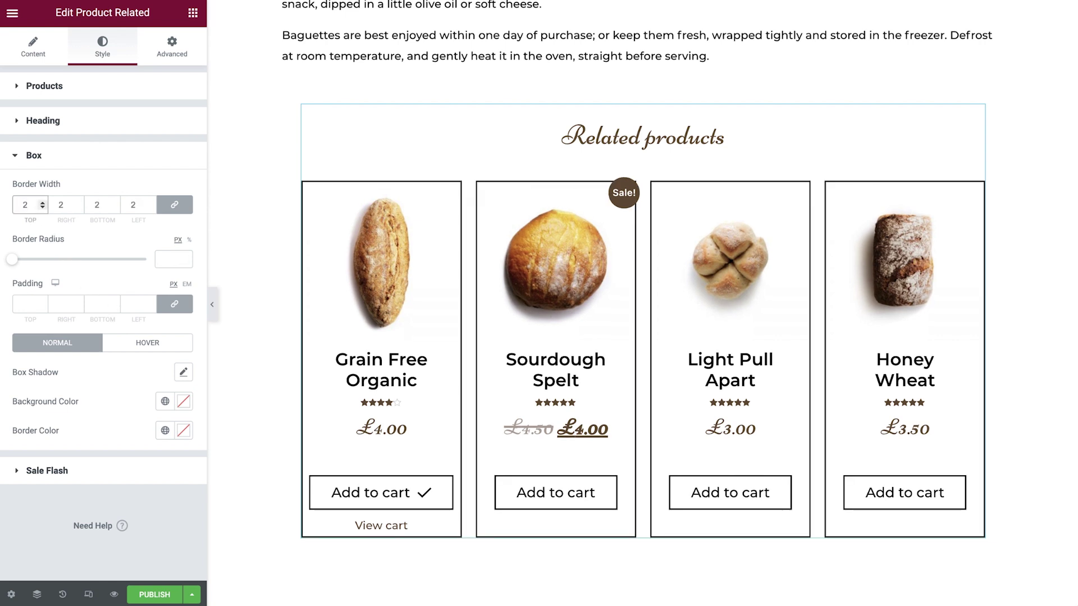
click(169, 261)
click(138, 204)
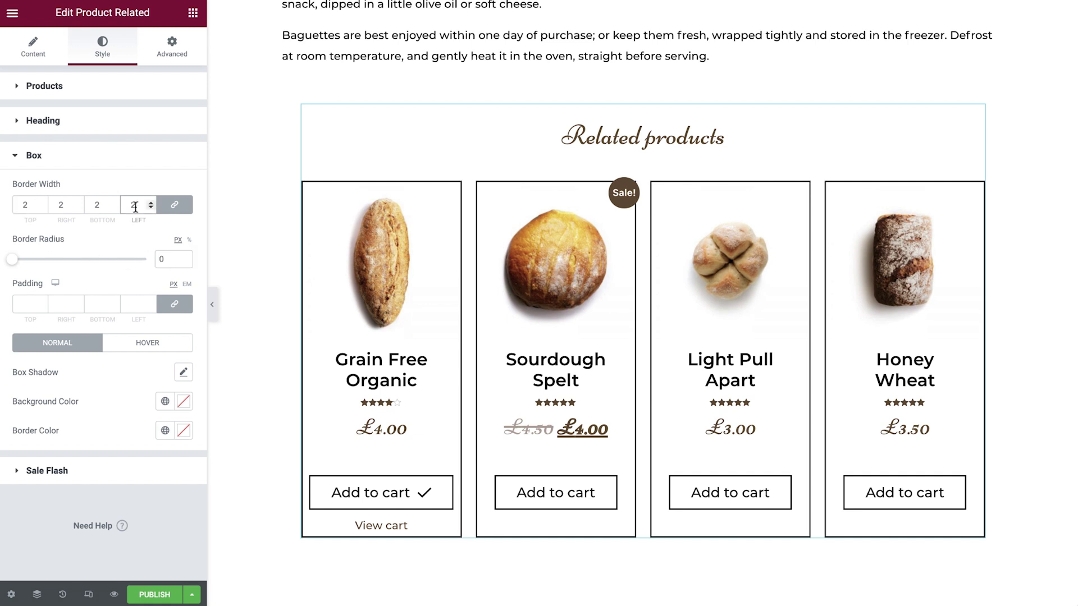
key(BackSpace)
Try a padding of 20 px on the product boxes and set it to 0 on all sides.
click(29, 304)
text(20)
key(BackSpace)
key(BackSpace)
text(0)
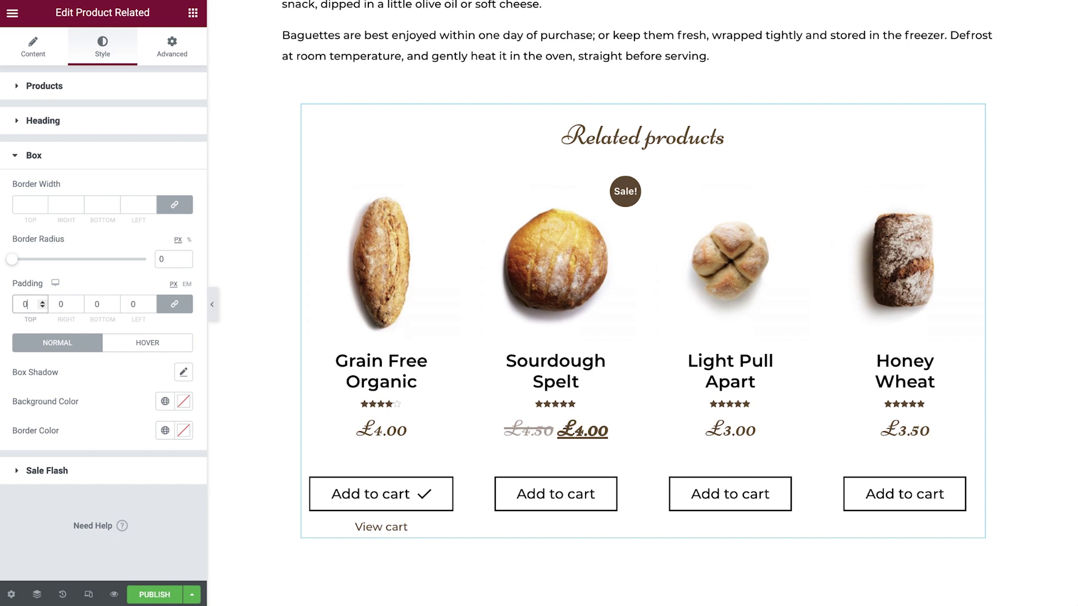
Try a default box shadow on the product boxes, reset it and check the hover state's options.
click(183, 373)
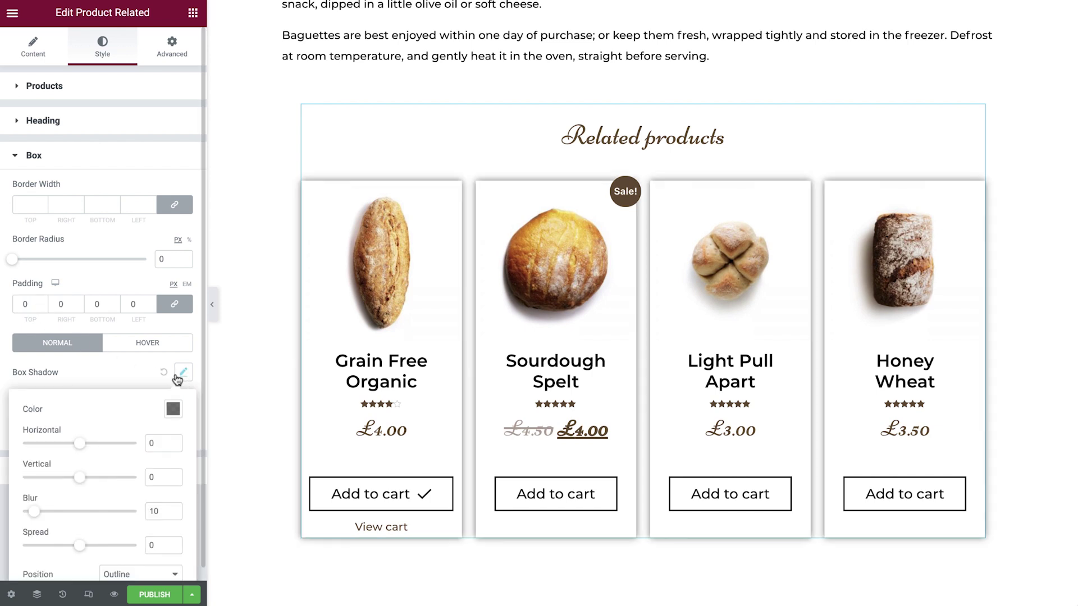
click(163, 372)
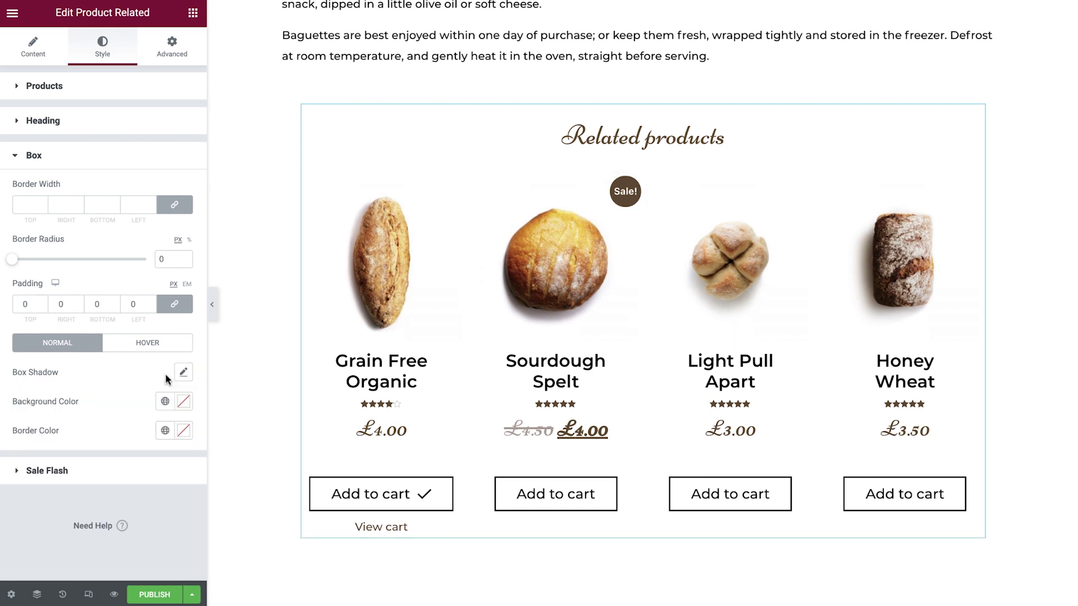
click(151, 344)
click(63, 347)
Try hiding the sale flash badge on the related products and show it again.
click(101, 470)
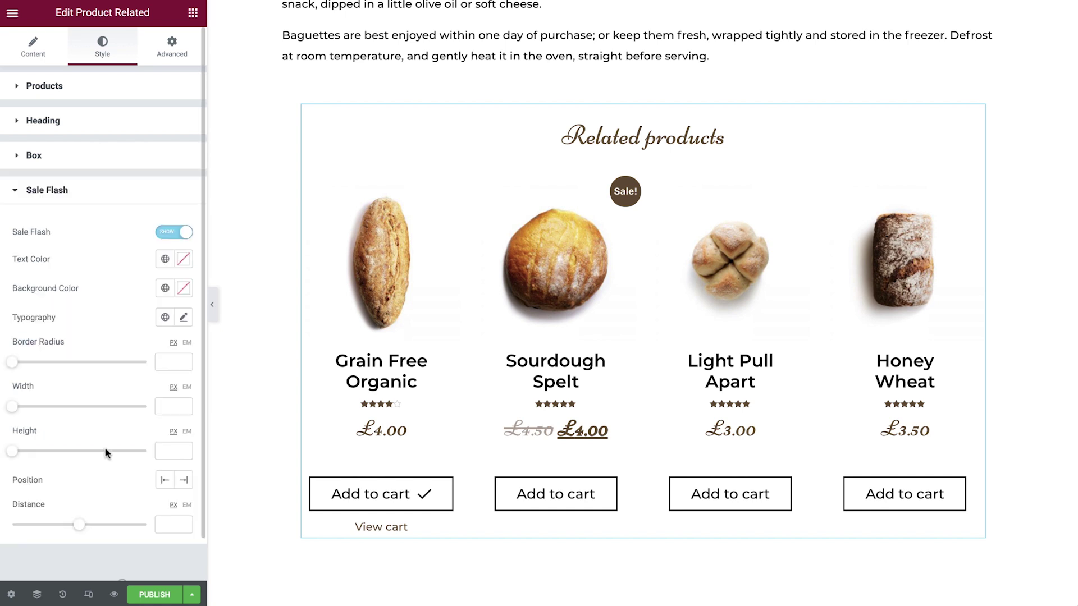
click(174, 232)
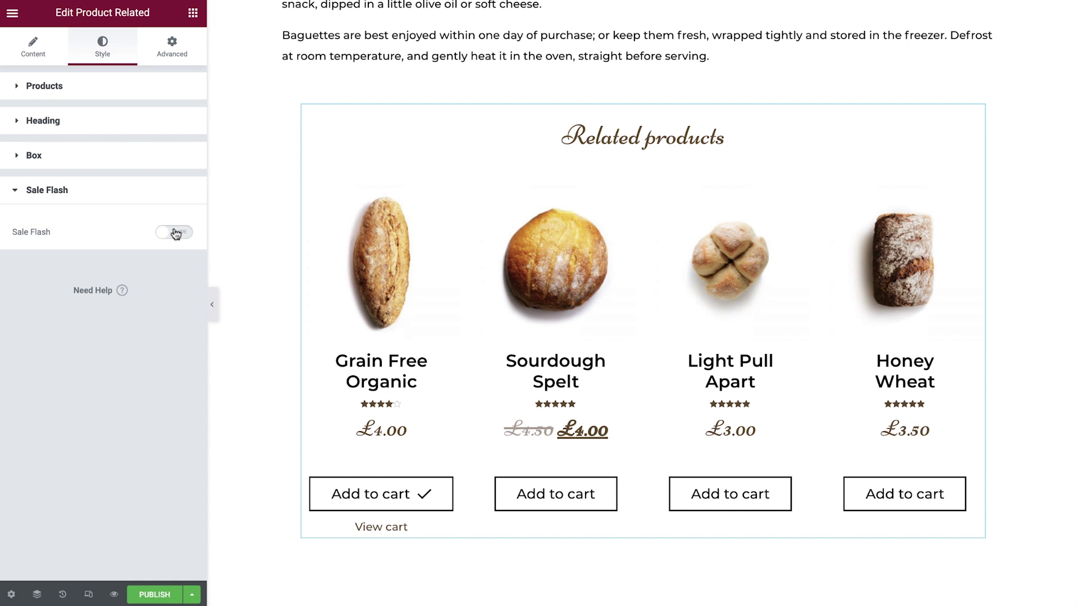
click(174, 232)
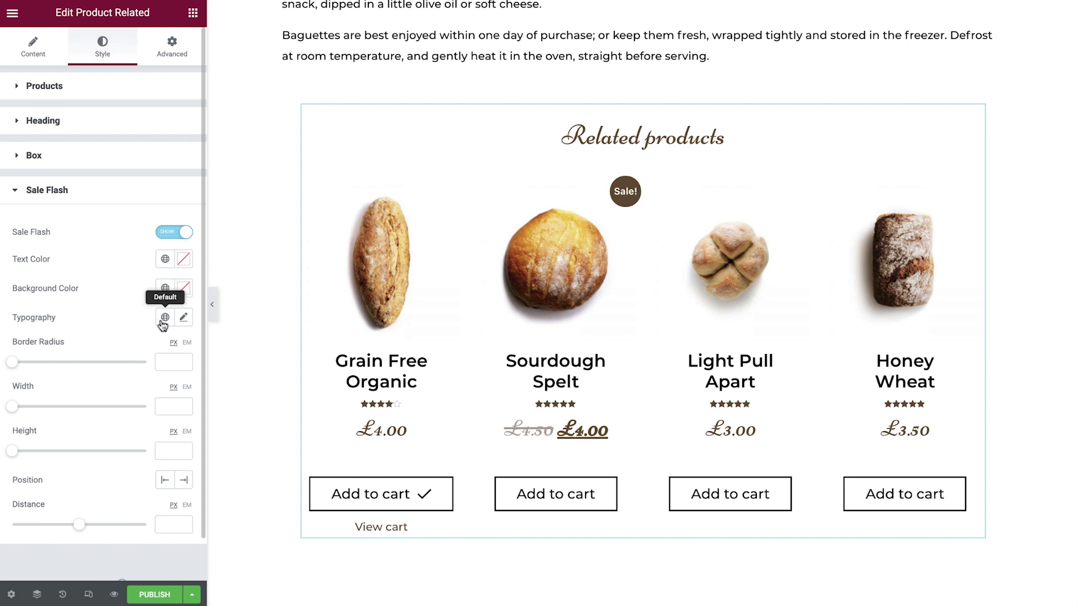
Set the sale flash's border radius, width and height to 50 px, its position to Left and its distance to 10 px.
mouse_move(12, 362)
mouse_down()
mouse_move(40, 362)
mouse_move(26, 362)
mouse_up()
double_click(164, 362)
text(50)
drag(11, 407, 142, 406)
double_click(172, 406)
text(50)
drag(12, 451, 115, 450)
double_click(173, 449)
text(50)
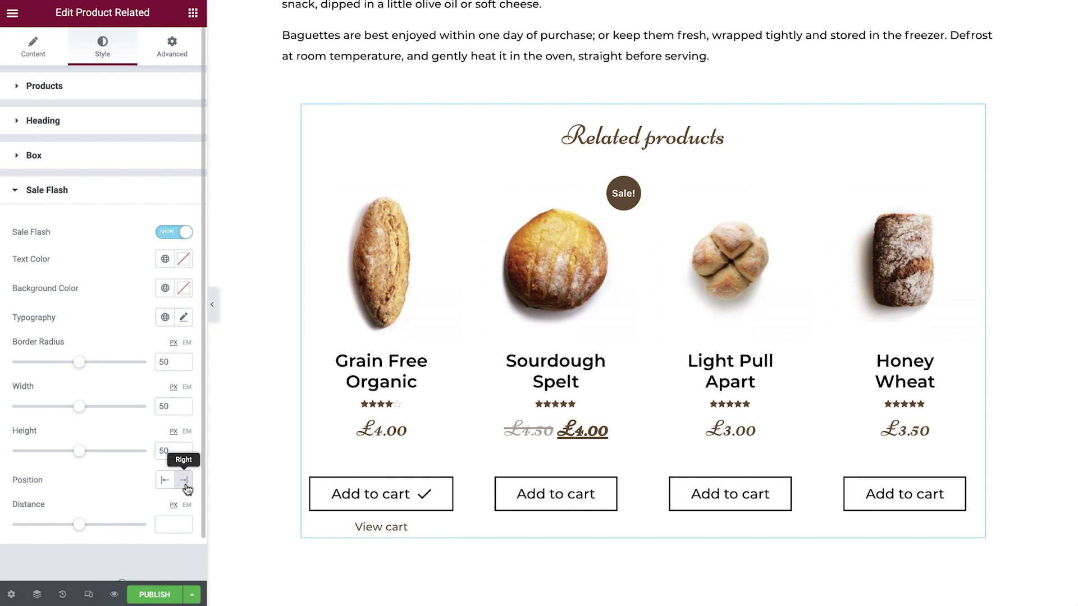
click(165, 483)
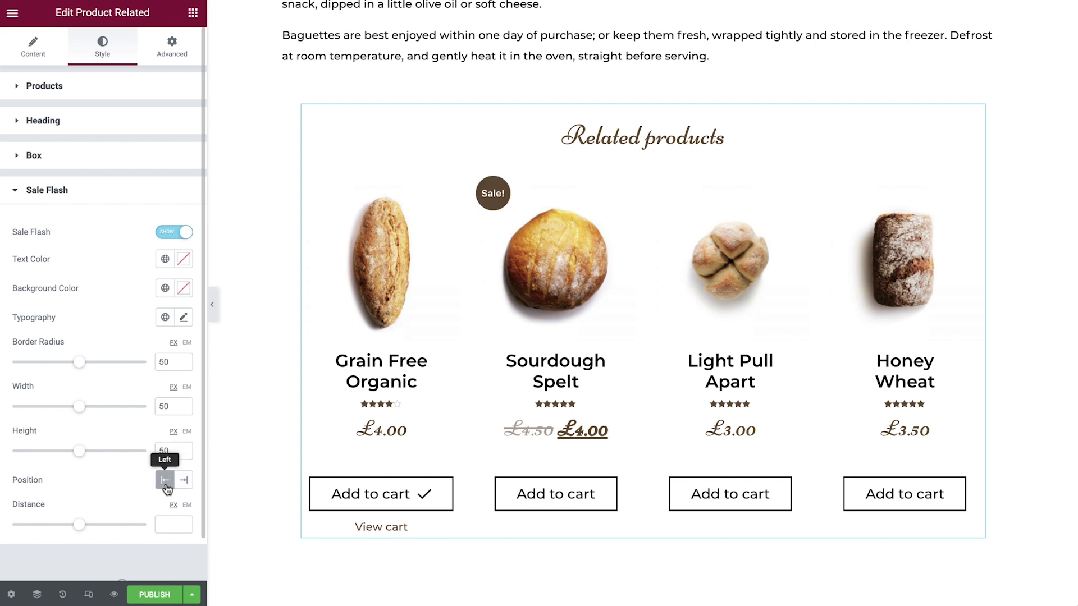
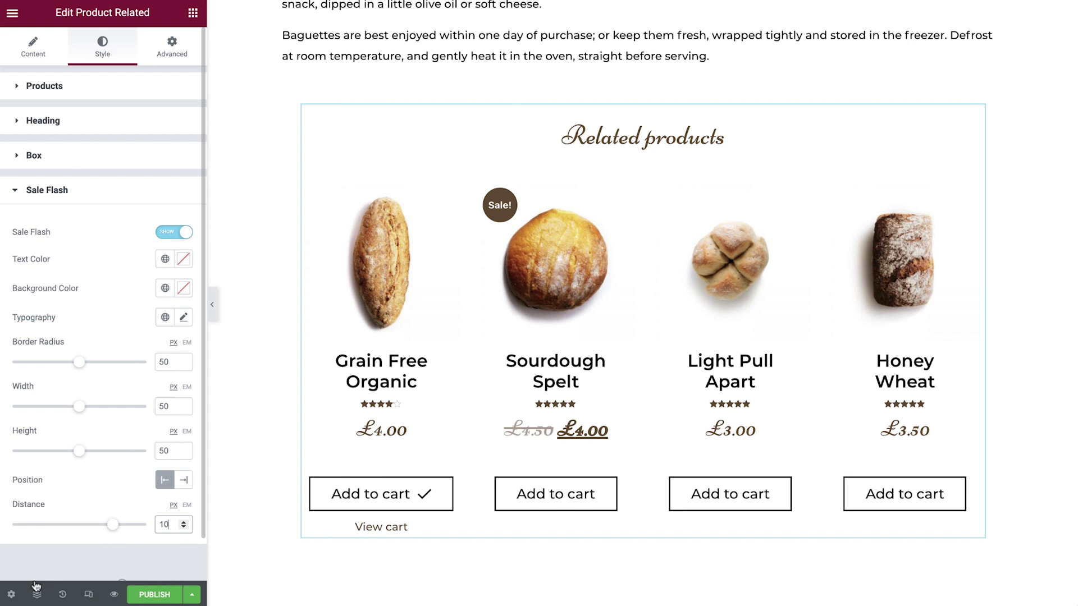
Rename the template as "Single Product Template" in its general settings.
click(11, 595)
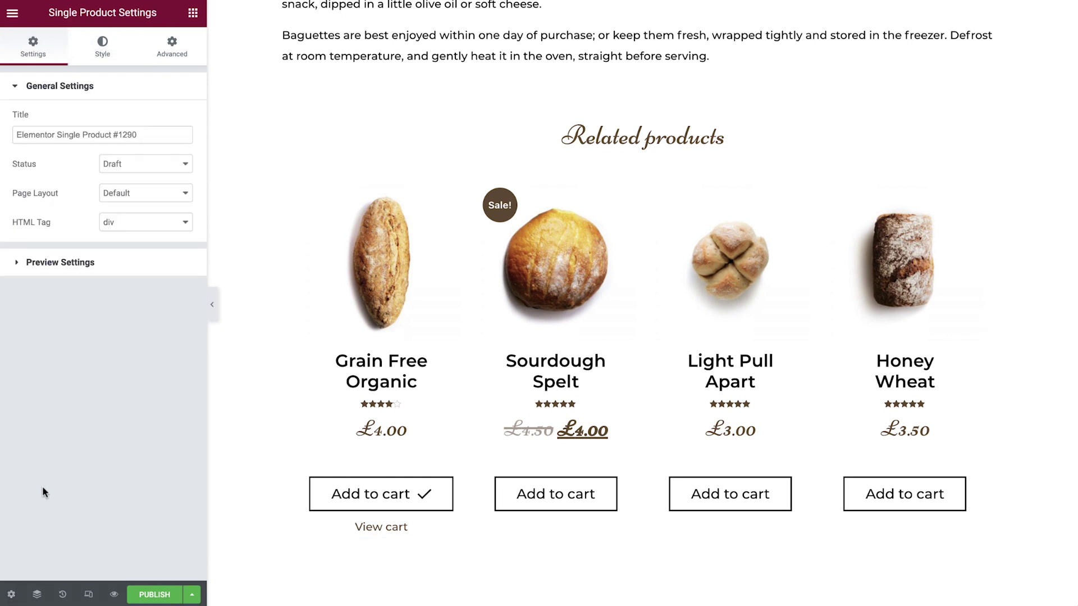
click(163, 137)
key(ctrl+a)
text(Single )
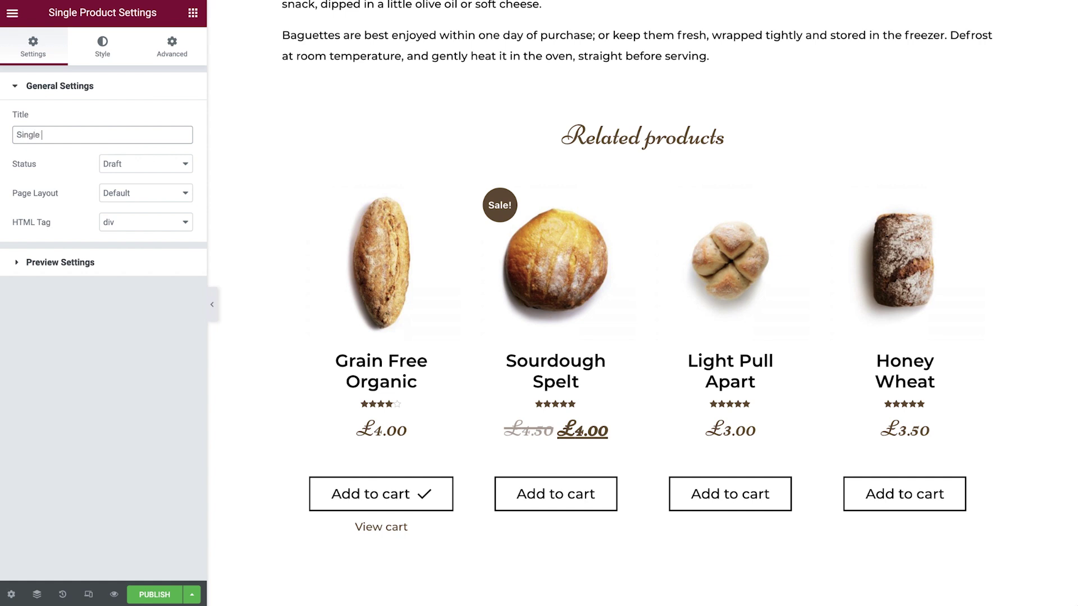
text(Product Template)
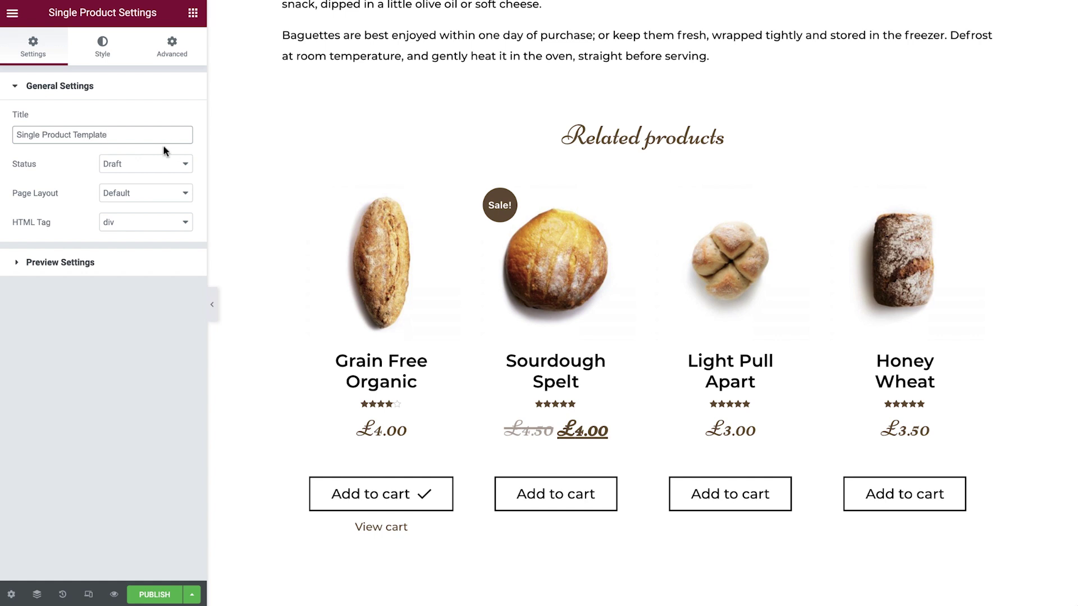
Add a display condition that includes all Products for the template.
click(192, 596)
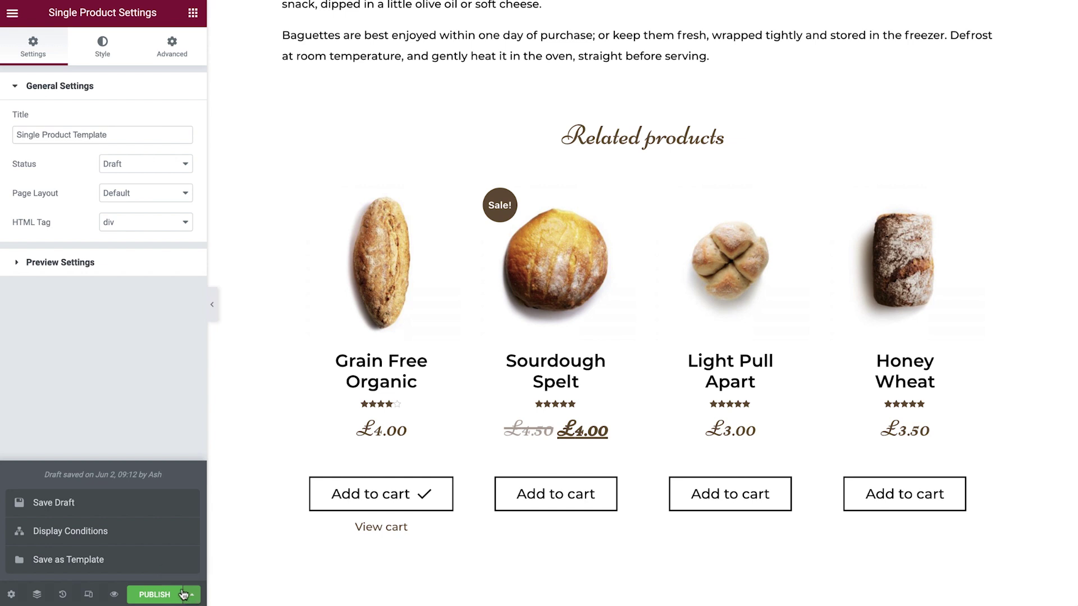
click(133, 537)
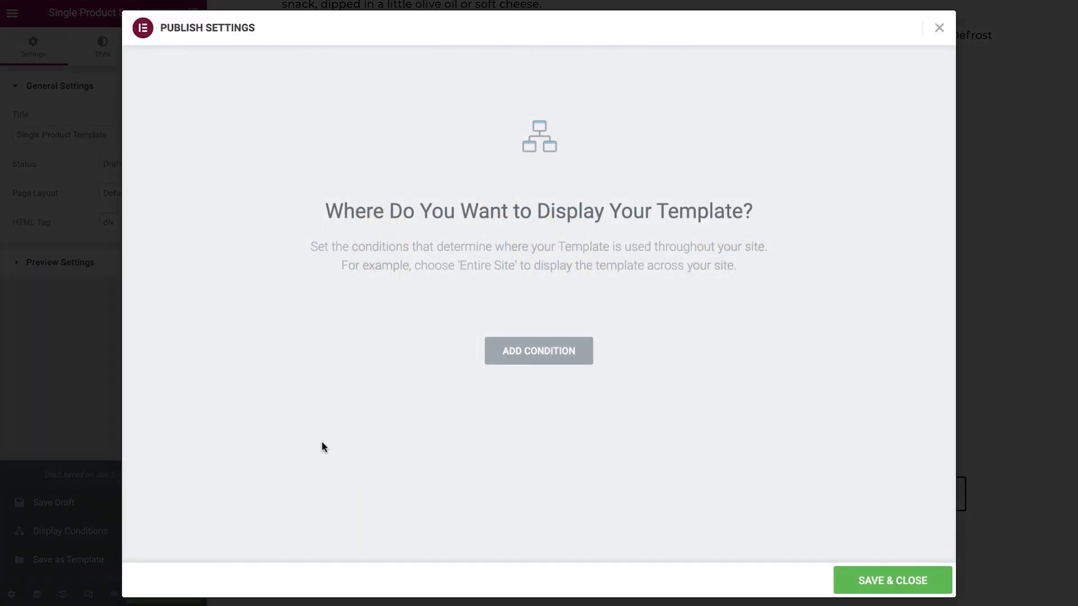
click(496, 357)
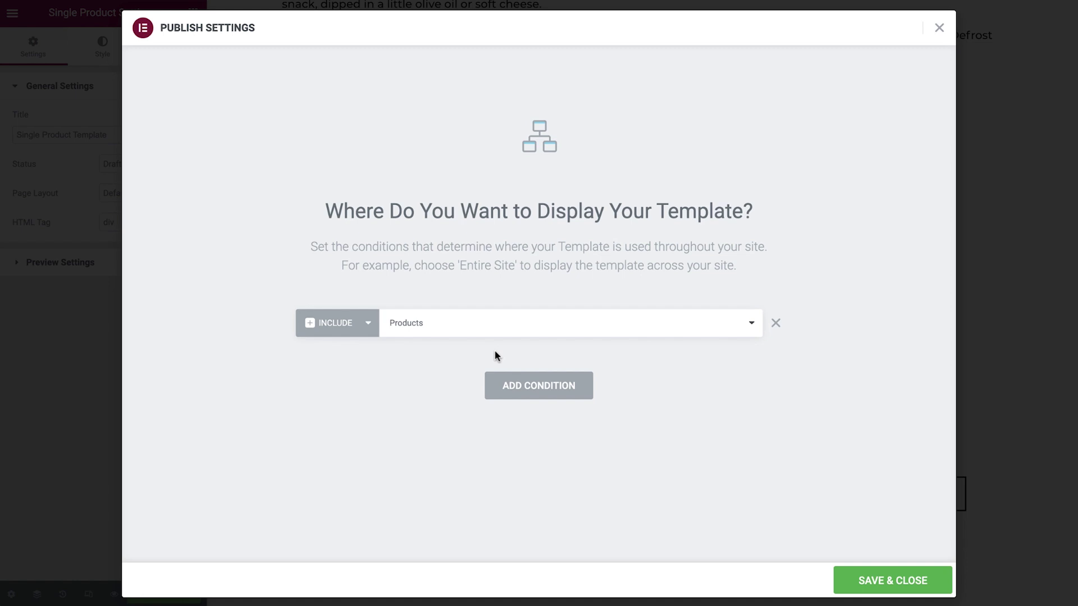
Try limiting the display condition to the Recipes product category and set it back to Products.
click(533, 337)
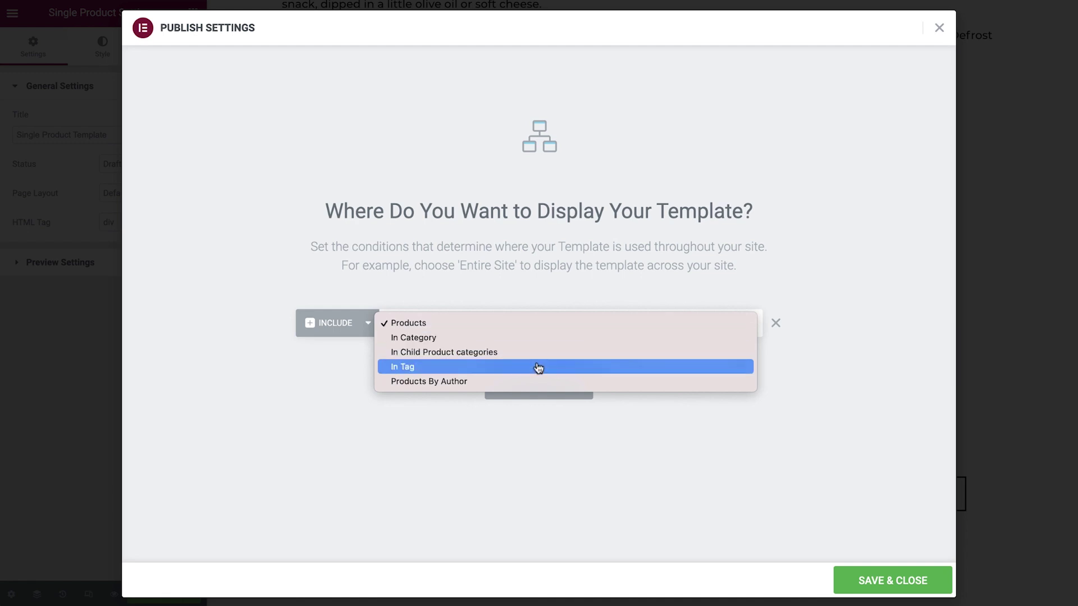
click(523, 340)
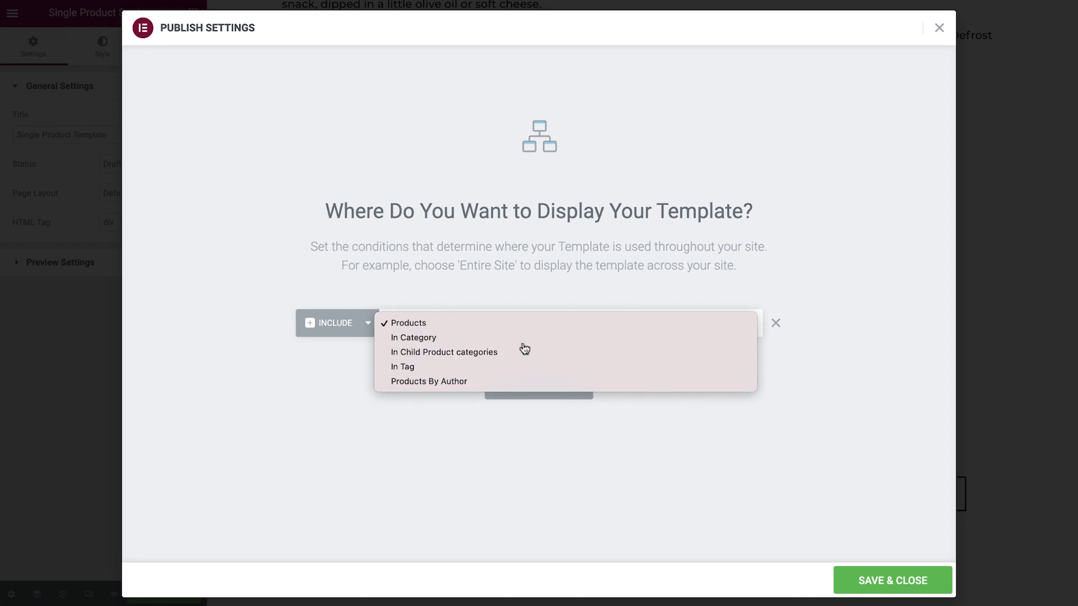
click(618, 335)
text(rec)
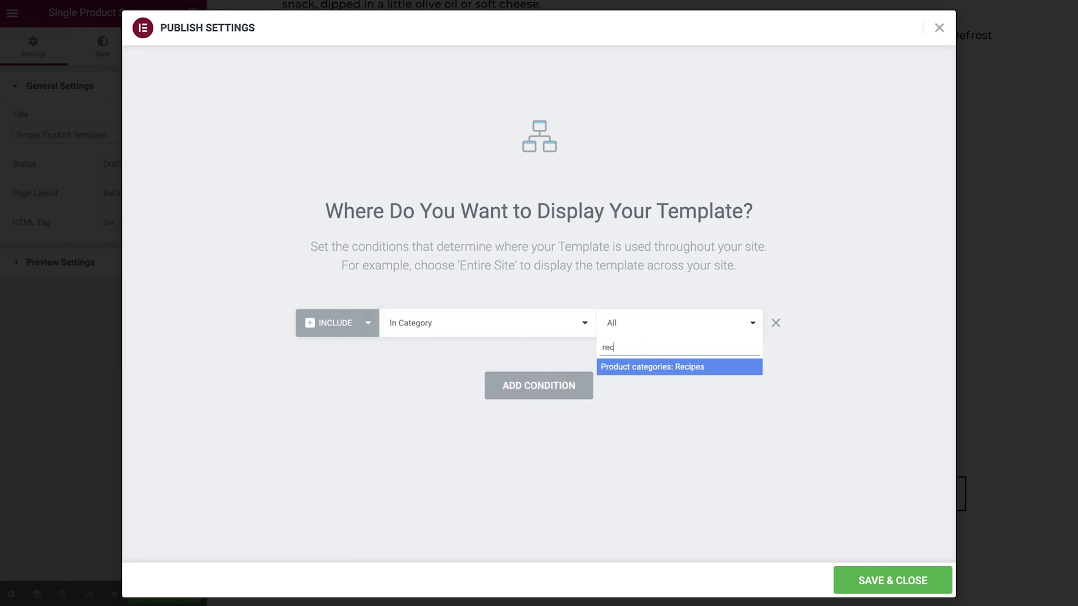
click(656, 366)
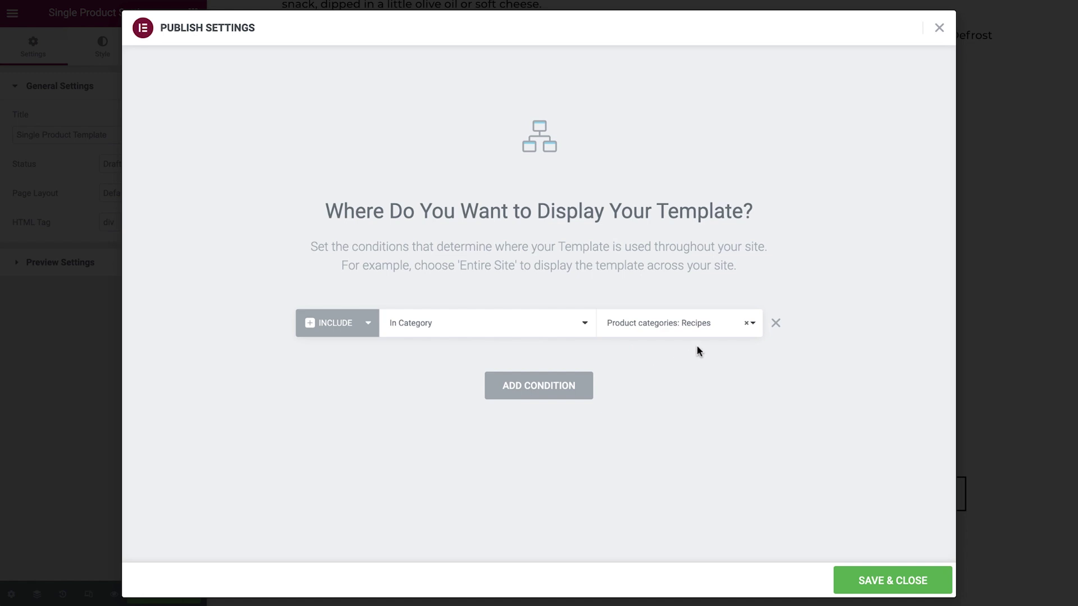
click(748, 323)
click(584, 325)
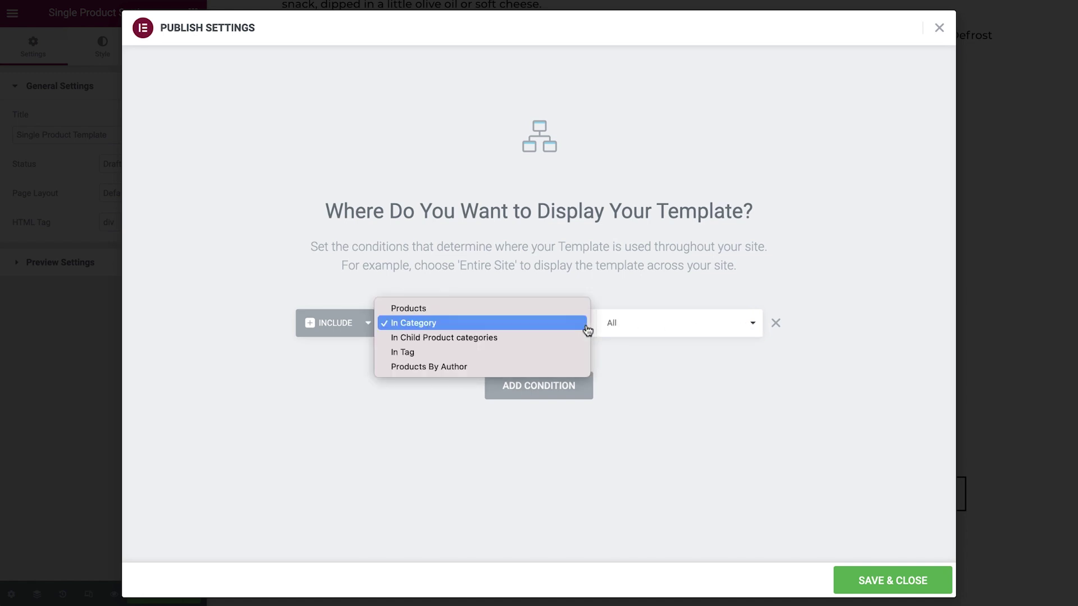
click(572, 308)
Try a second display condition that excludes the Recipes product category and remove it.
click(536, 387)
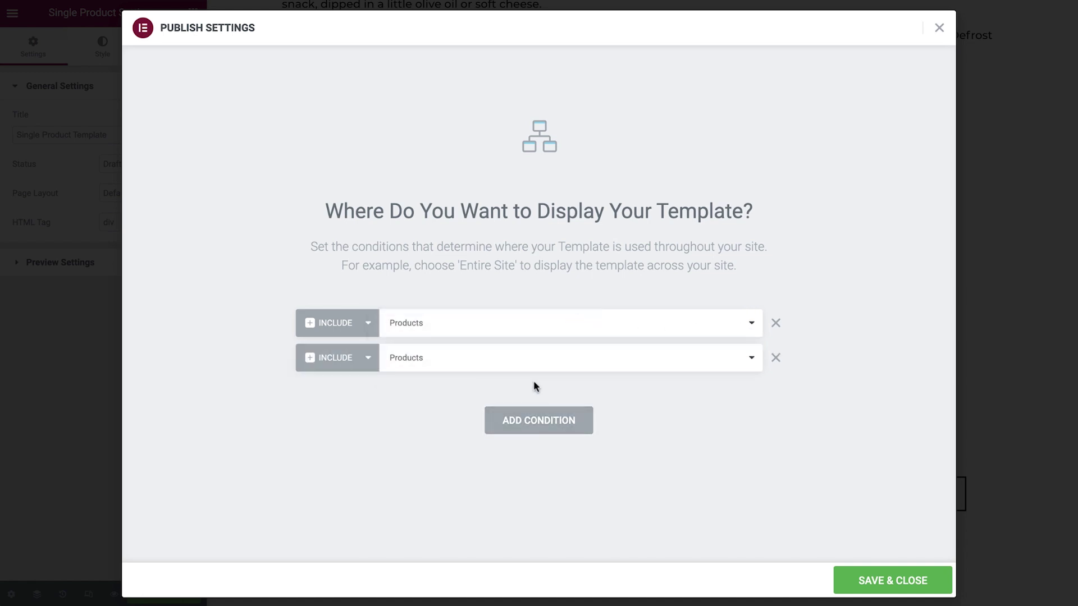
click(371, 364)
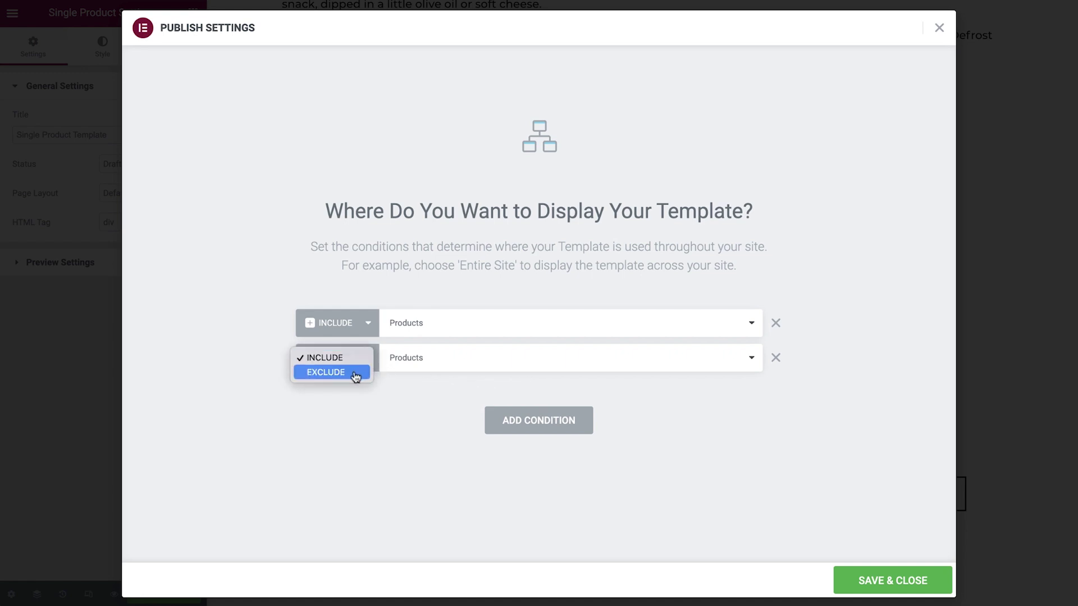
click(355, 373)
click(449, 362)
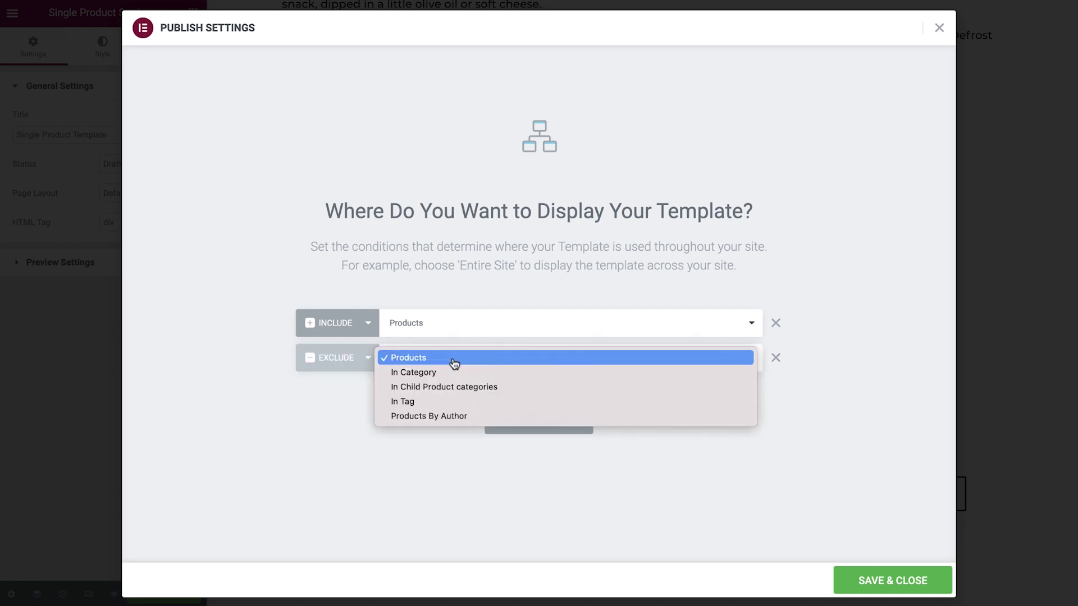
click(461, 373)
click(640, 367)
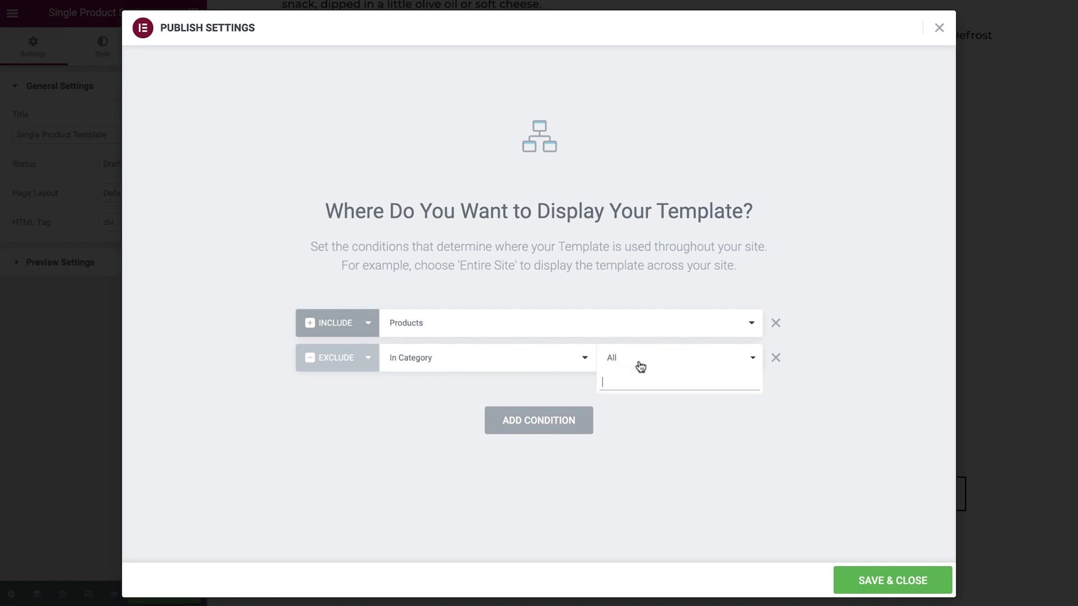
text(red)
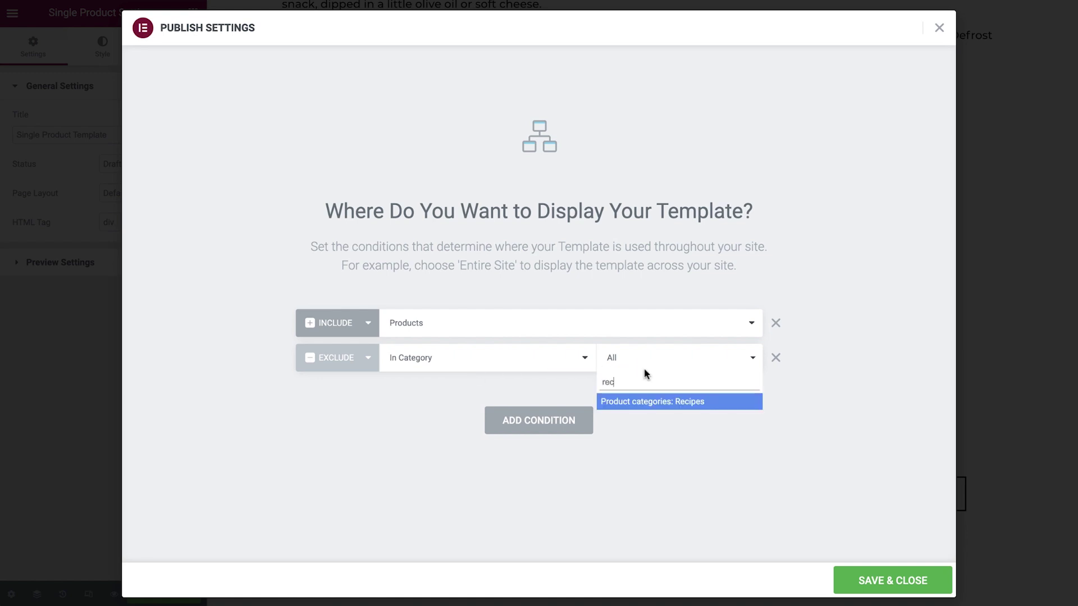
click(688, 402)
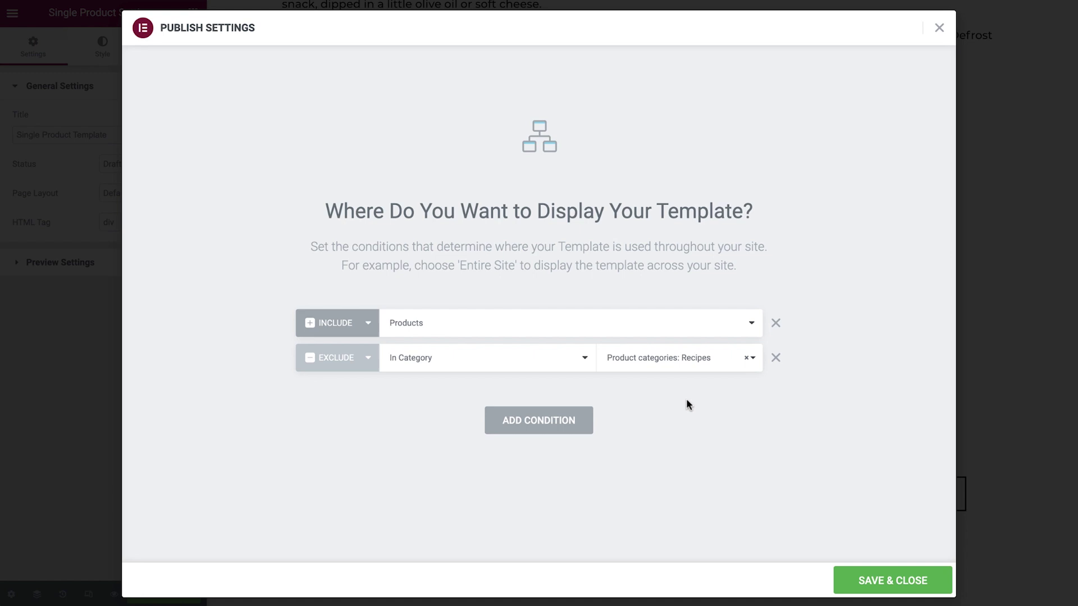
click(775, 358)
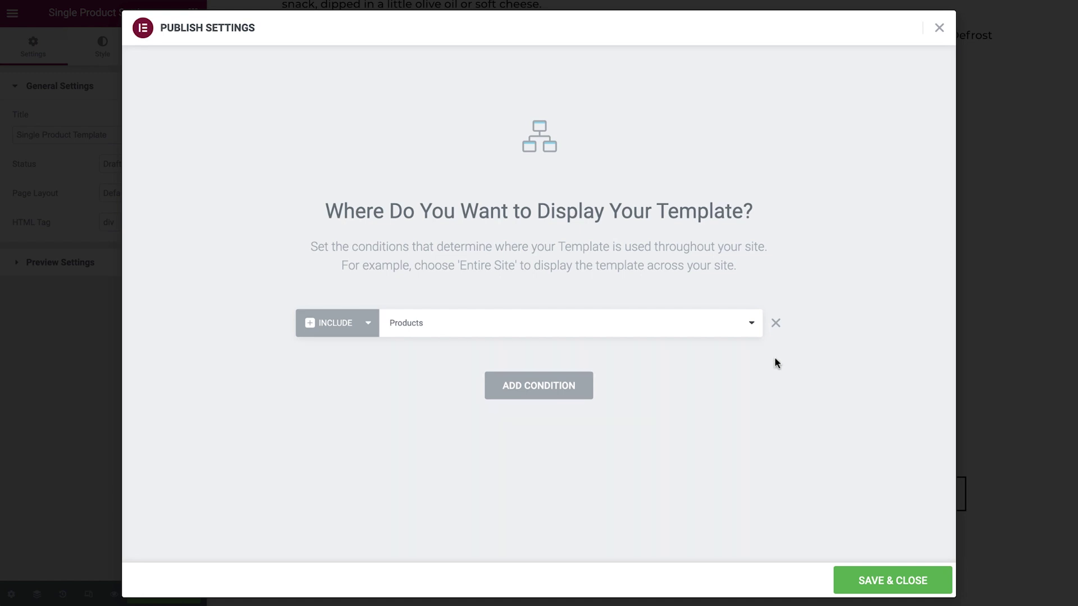
Save the display conditions to publish the template.
click(872, 578)
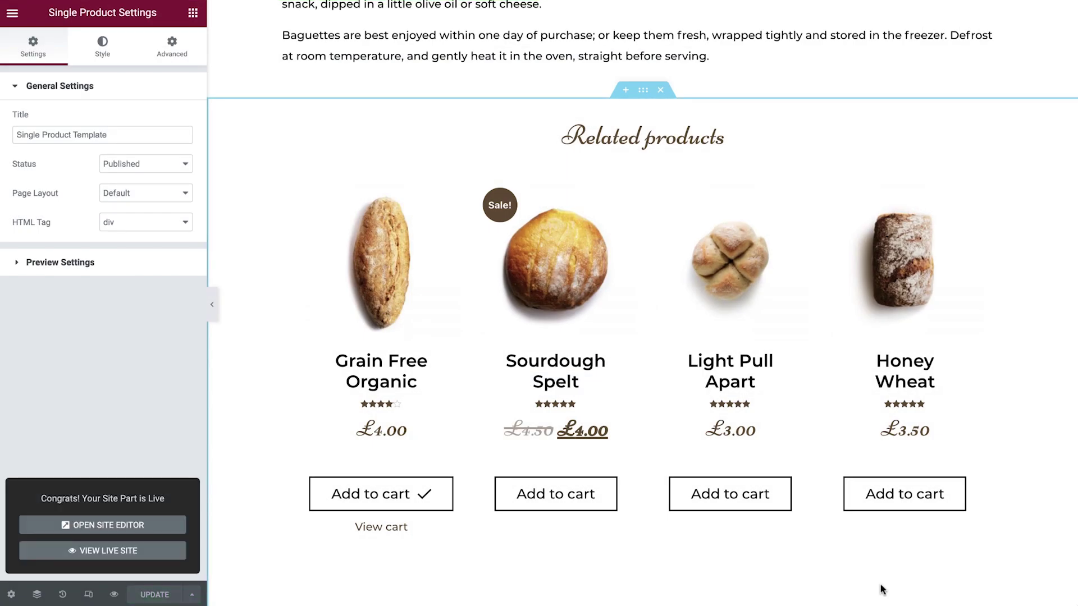
Preview the page without the editor panel and check the product gallery by switching to other baguette images.
key(ctrl+p)
scroll(981, 398, up, 9)
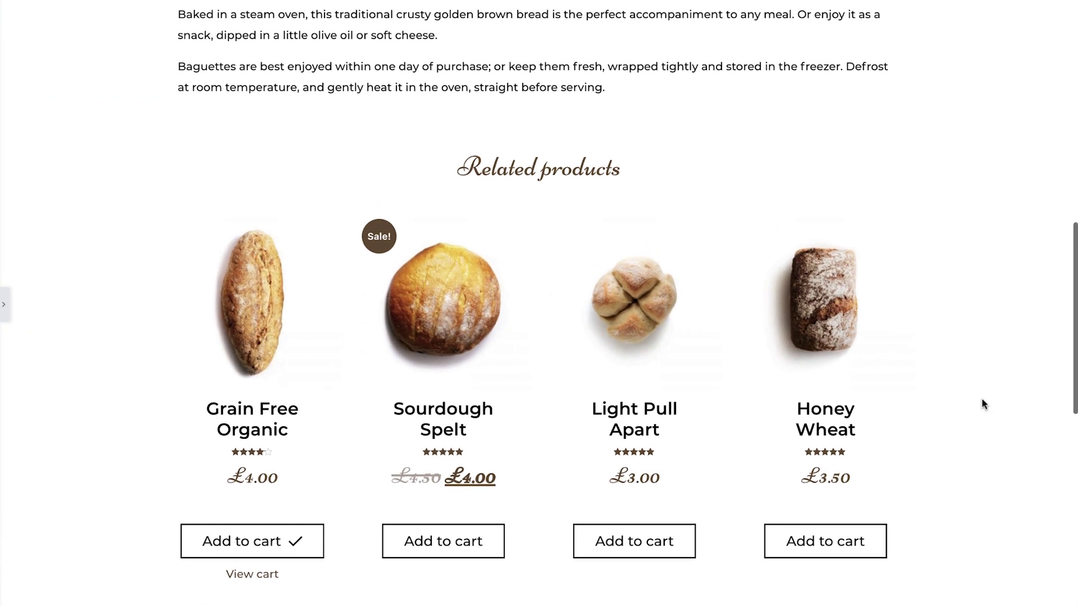
scroll(981, 397, up, 5)
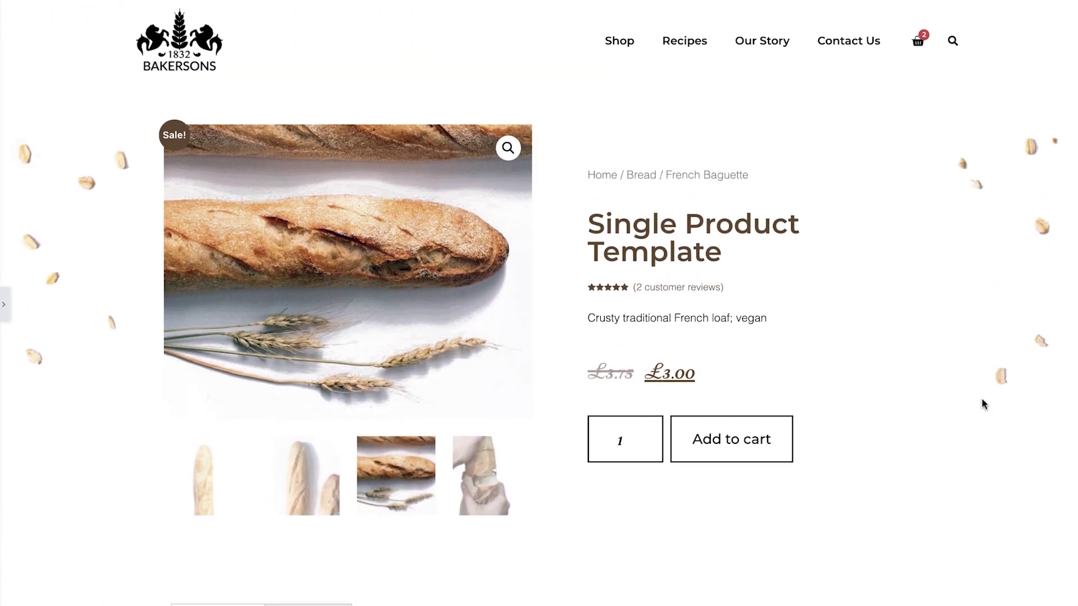
click(322, 490)
click(213, 494)
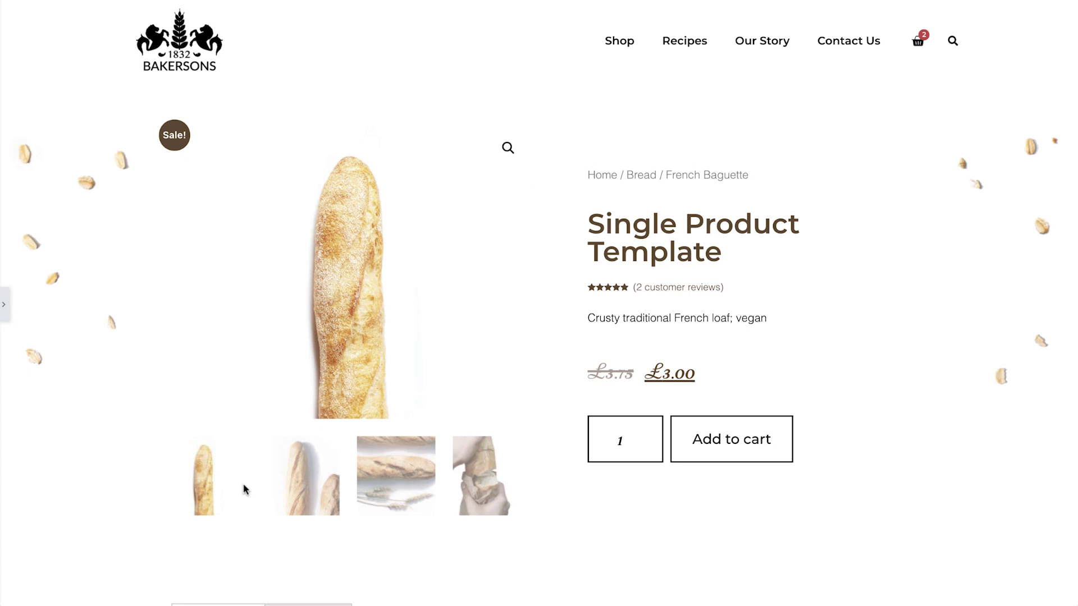
click(656, 429)
Check the Reviews and Description data tabs and the related products section in the preview.
scroll(948, 505, down, 8)
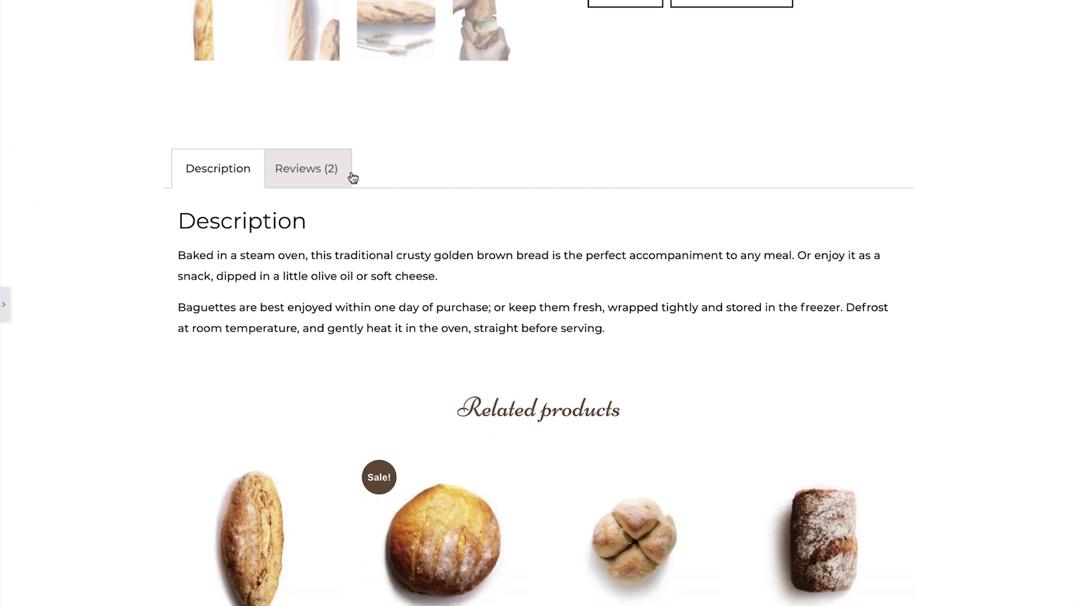
click(309, 170)
click(229, 171)
scroll(83, 350, down, 7)
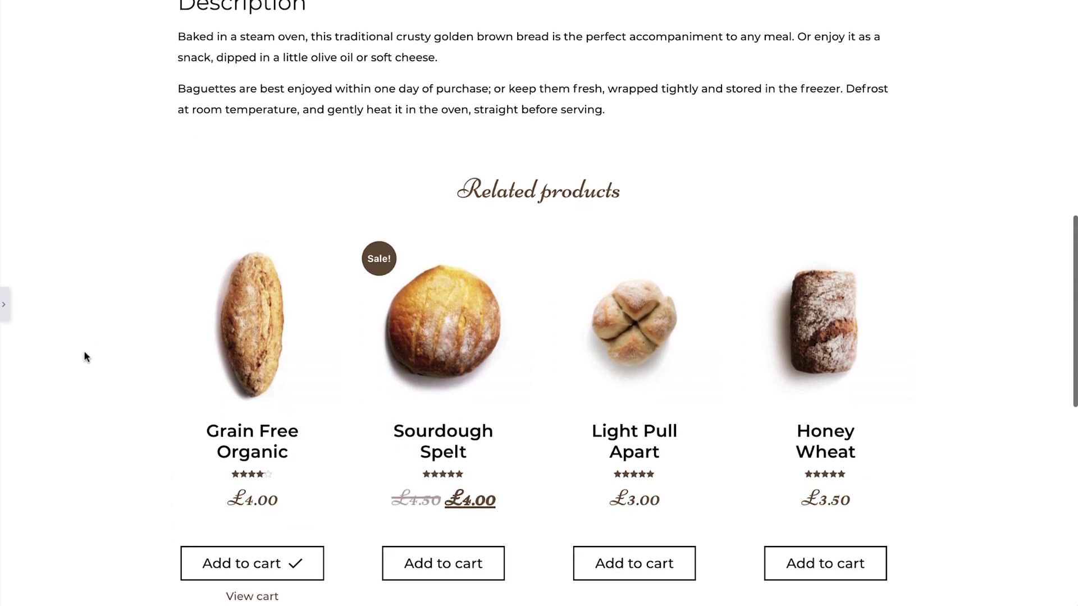